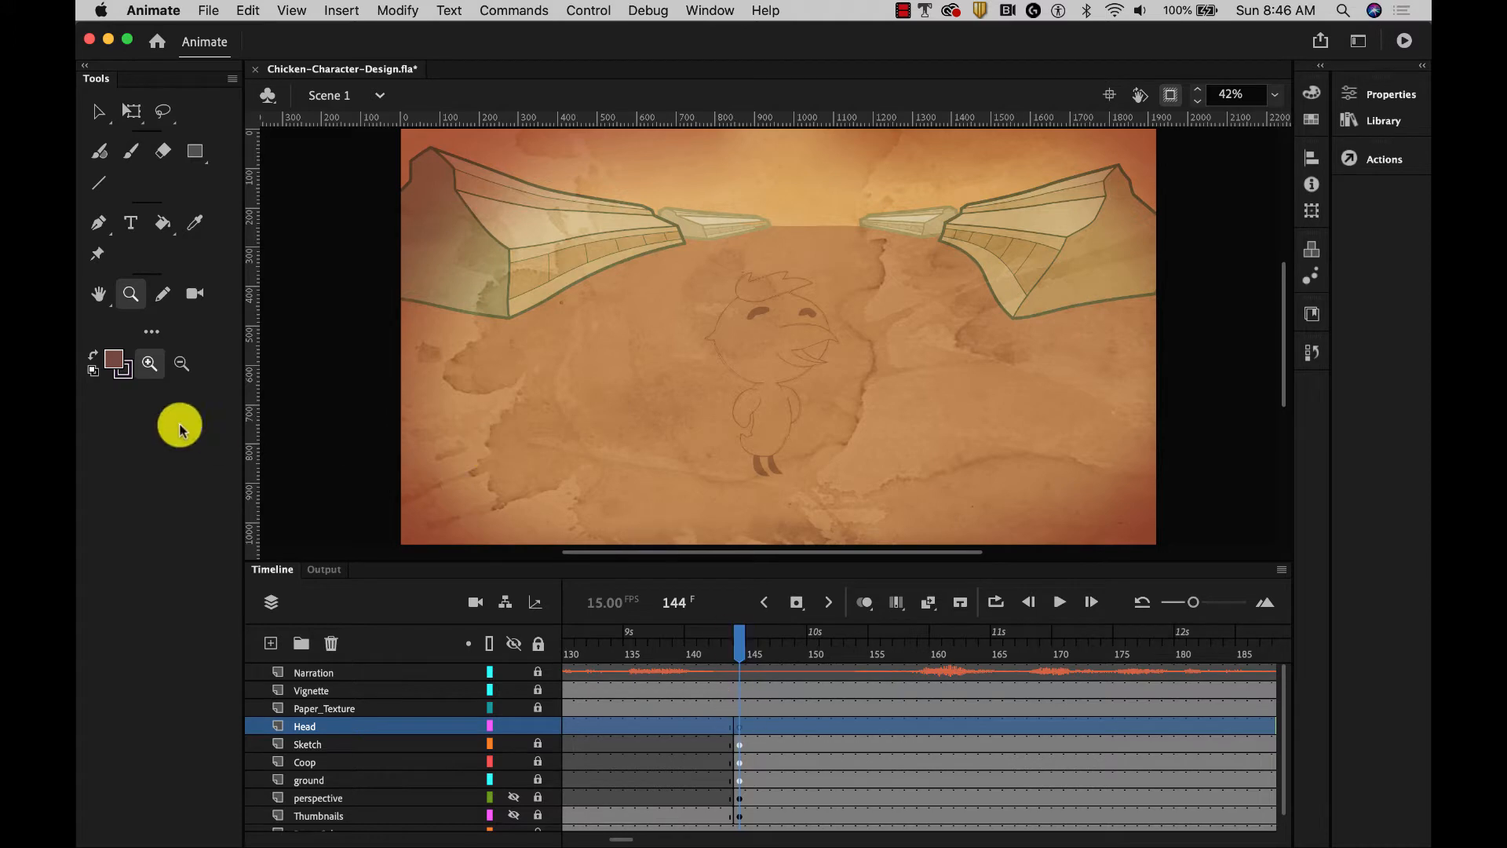
Set up the Oval tool with no fill and a thin black stroke for outlining the chicken's head.
{"action": "left_click", "coordinate": [772, 353]}
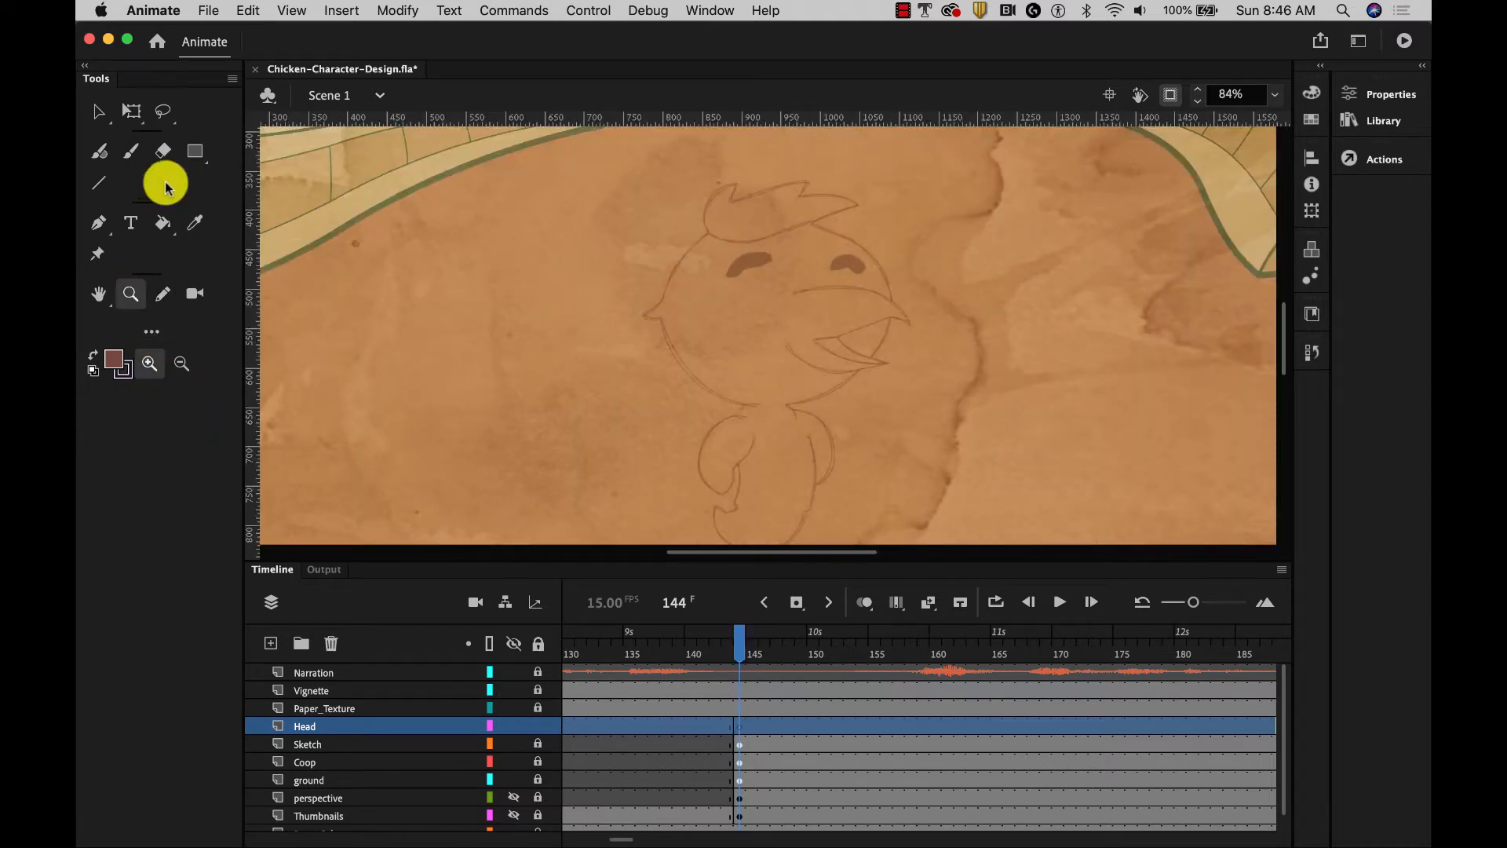
{"action": "left_click_drag", "start_coordinate": [179, 157], "coordinate": [245, 212]}
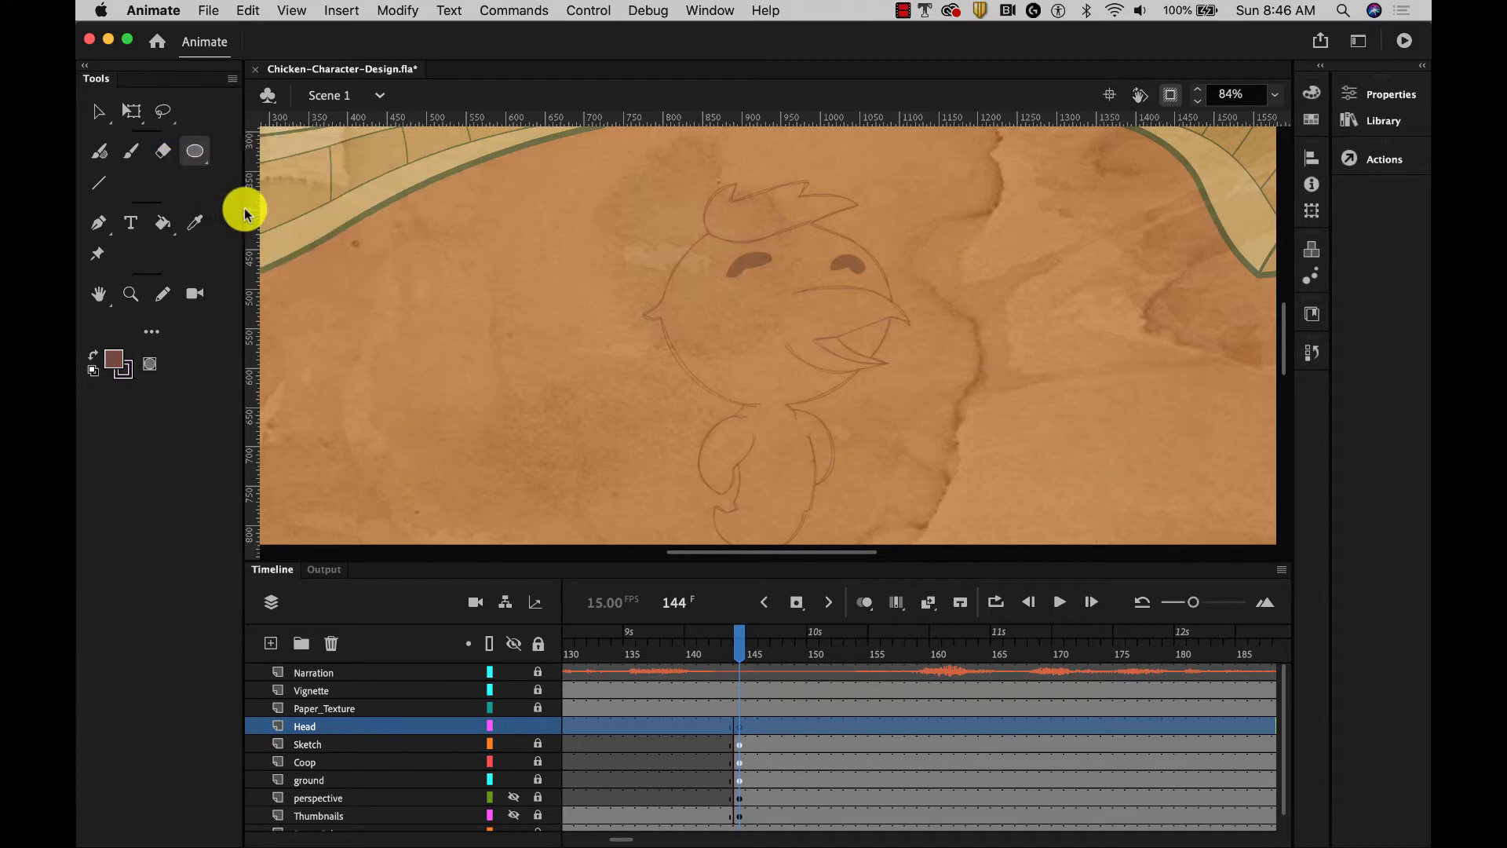
{"action": "left_click", "coordinate": [115, 363]}
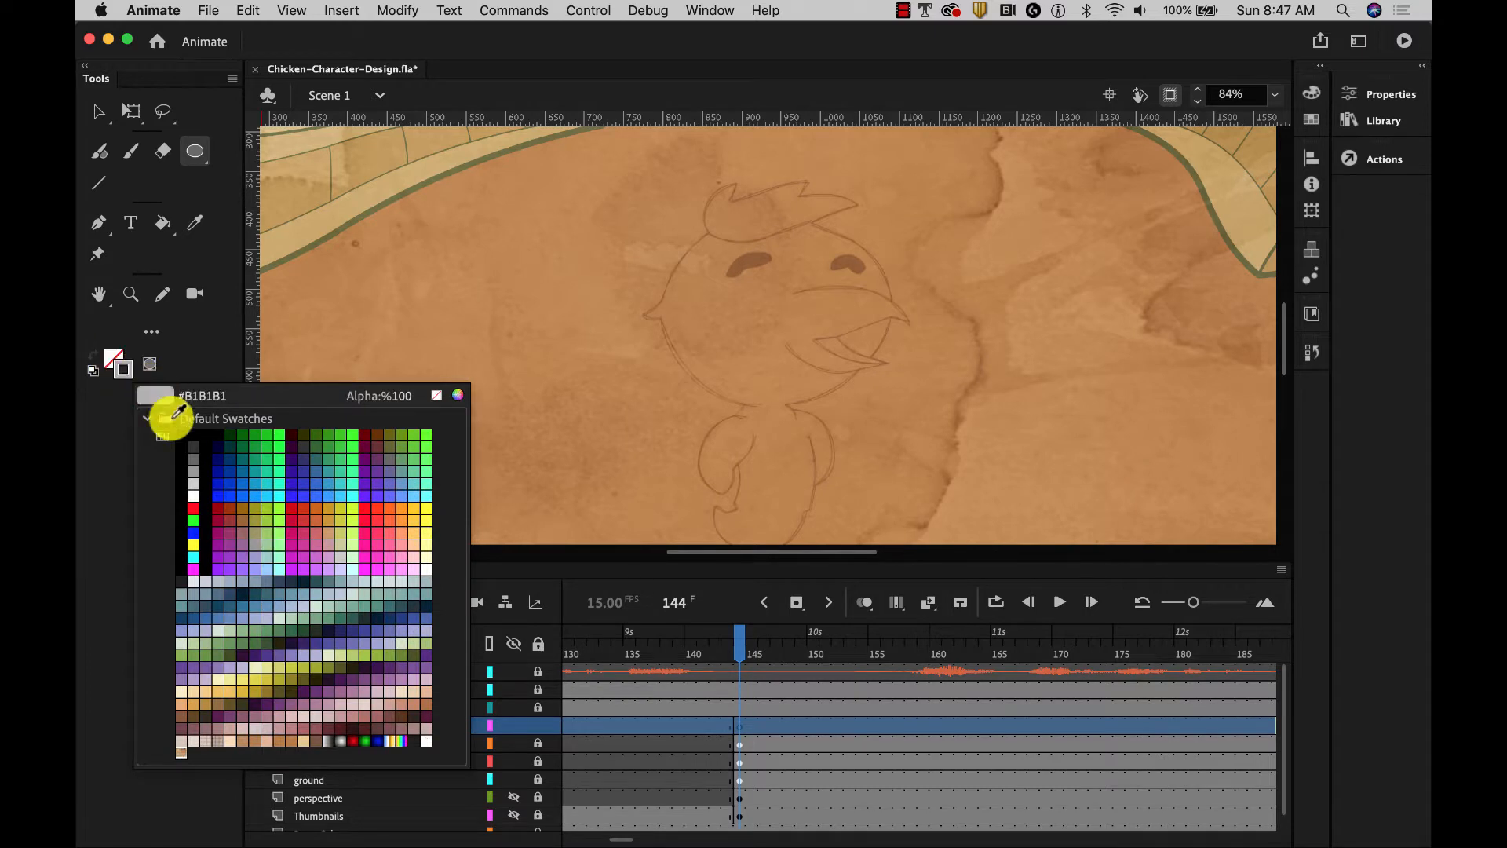
{"action": "left_click", "coordinate": [192, 431]}
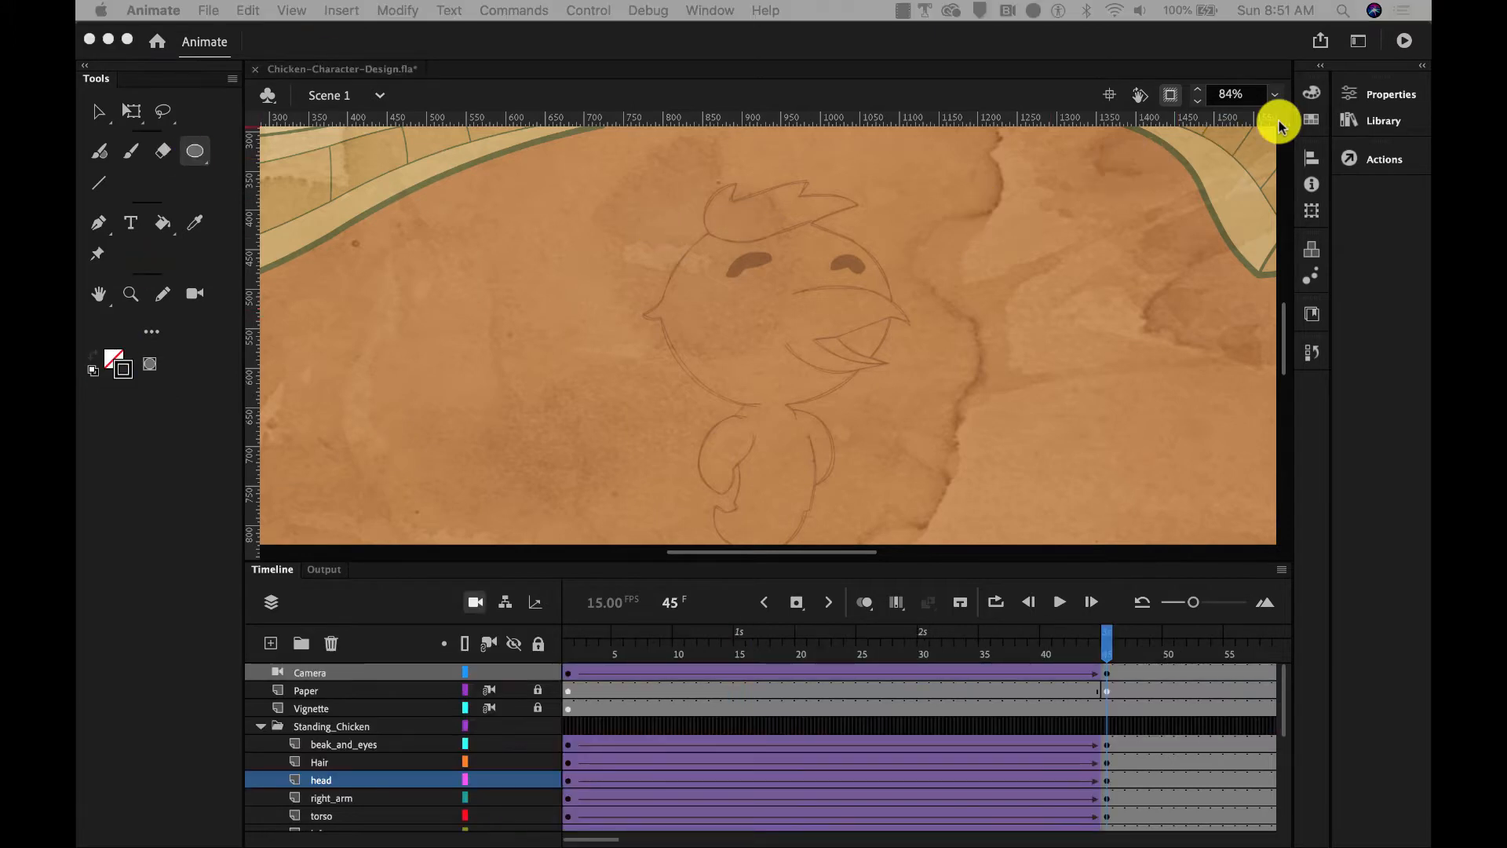
{"action": "left_click", "coordinate": [1377, 103]}
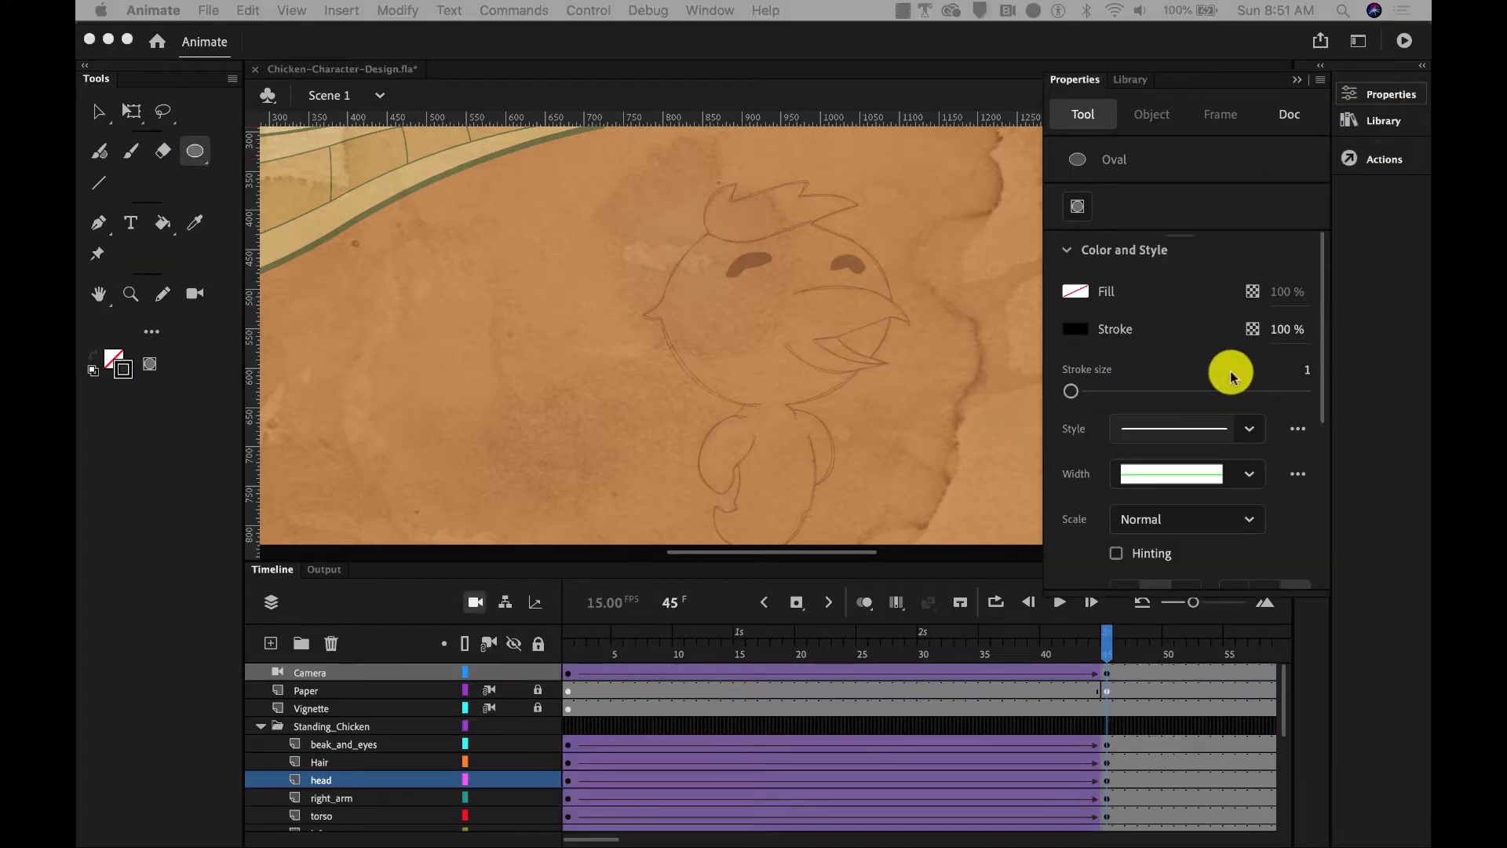
{"action": "left_click_drag", "start_coordinate": [1078, 384], "coordinate": [1077, 396]}
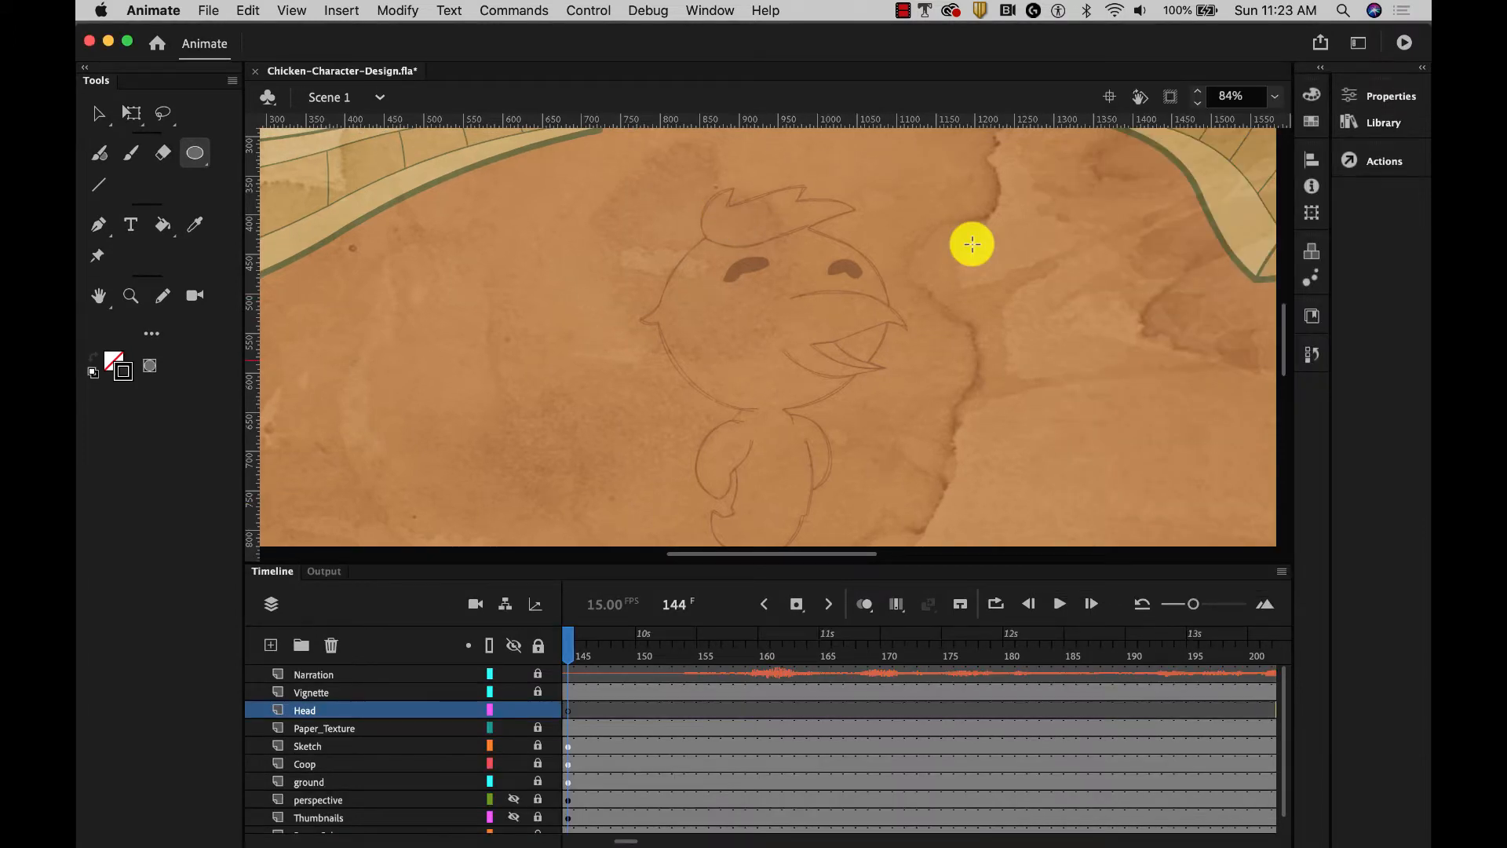
{"action": "left_click", "coordinate": [150, 365]}
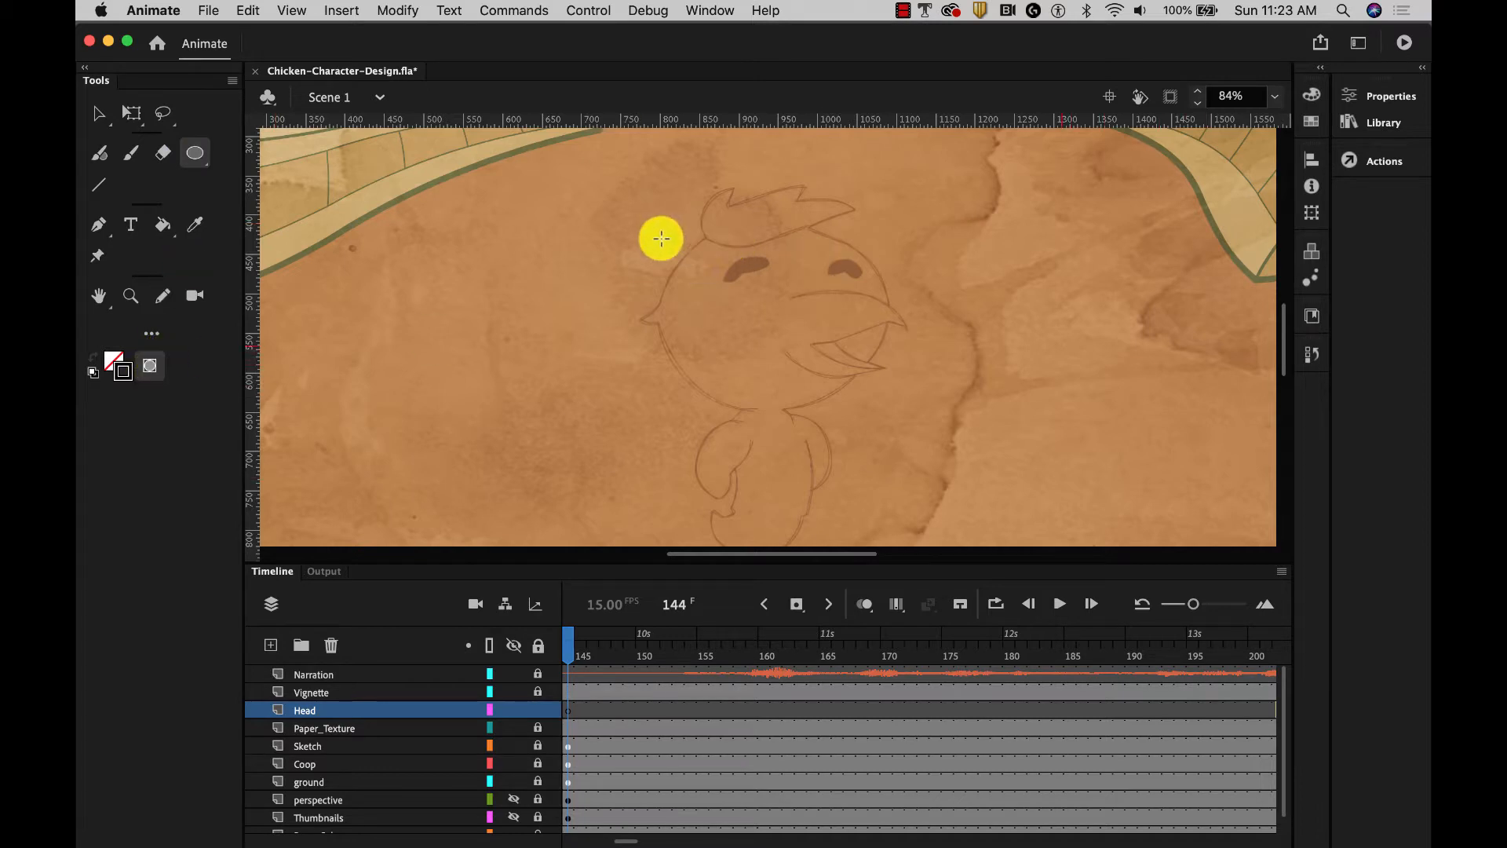
{"action": "left_click_drag", "start_coordinate": [643, 231], "coordinate": [891, 405]}
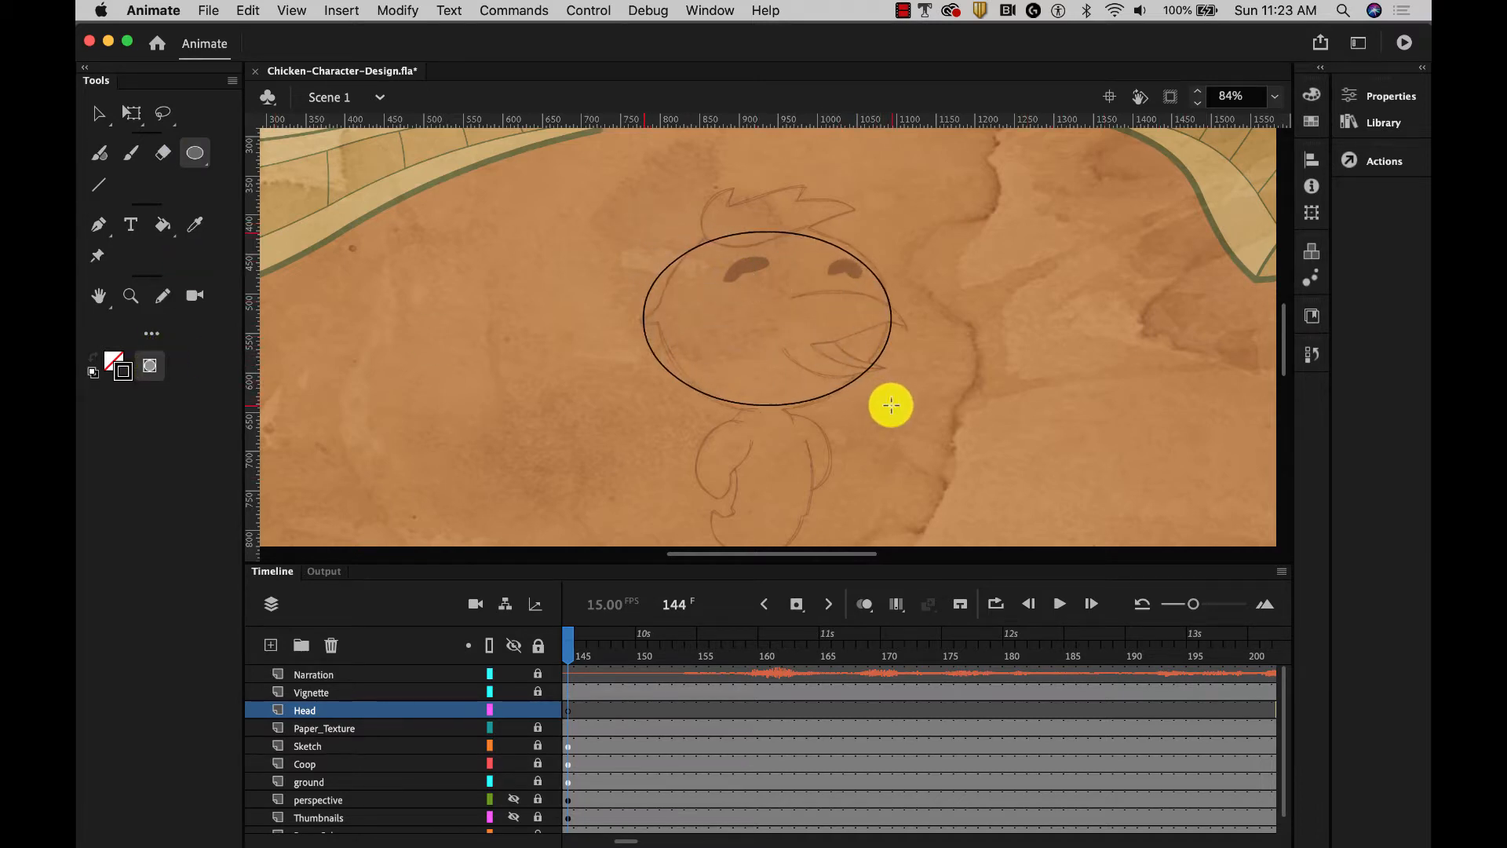
{"action": "left_click", "coordinate": [99, 112]}
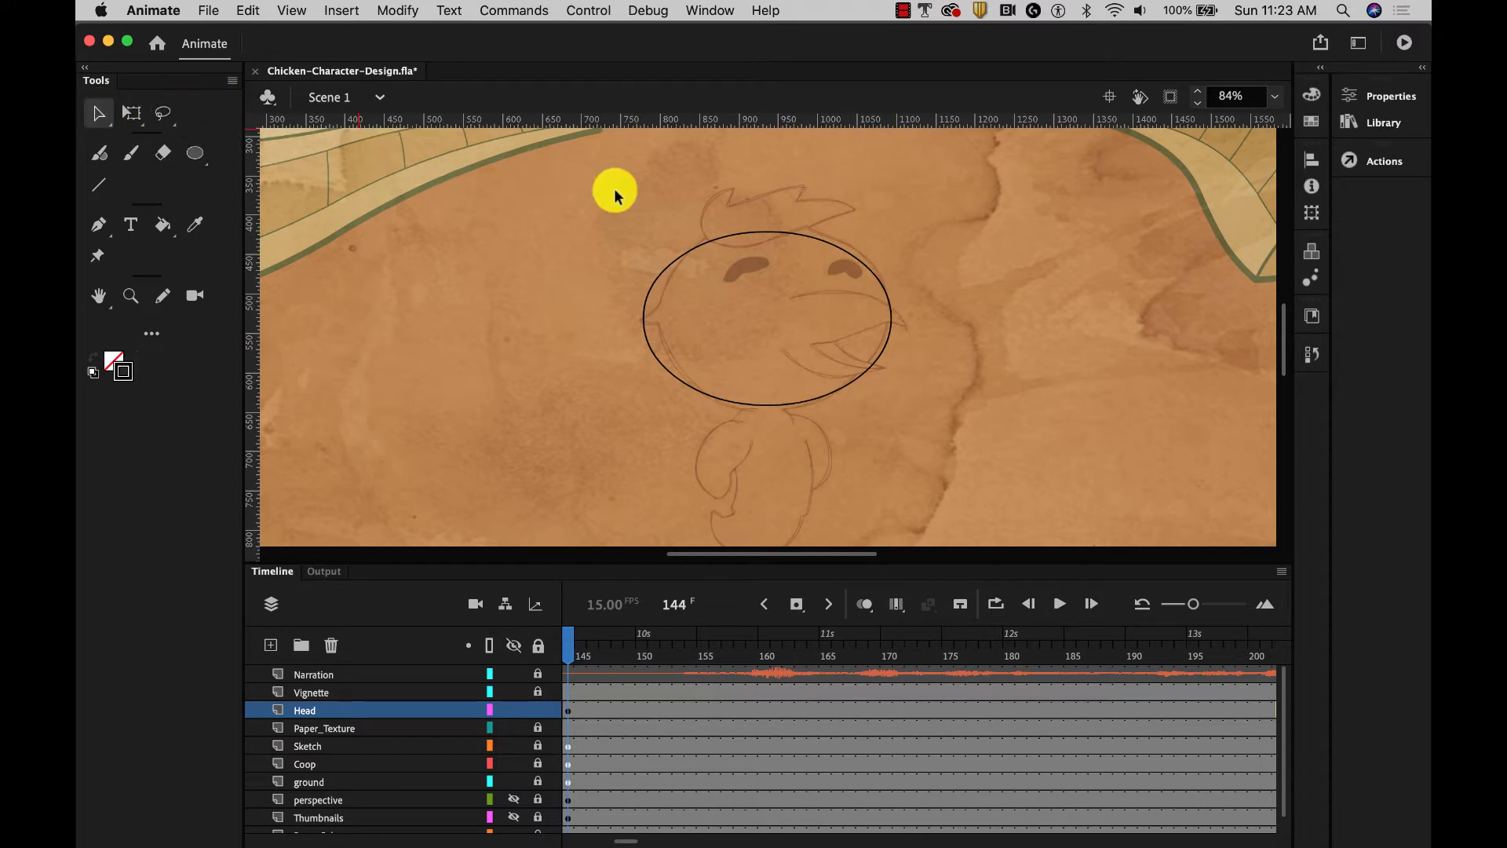
{"action": "left_click", "coordinate": [722, 242]}
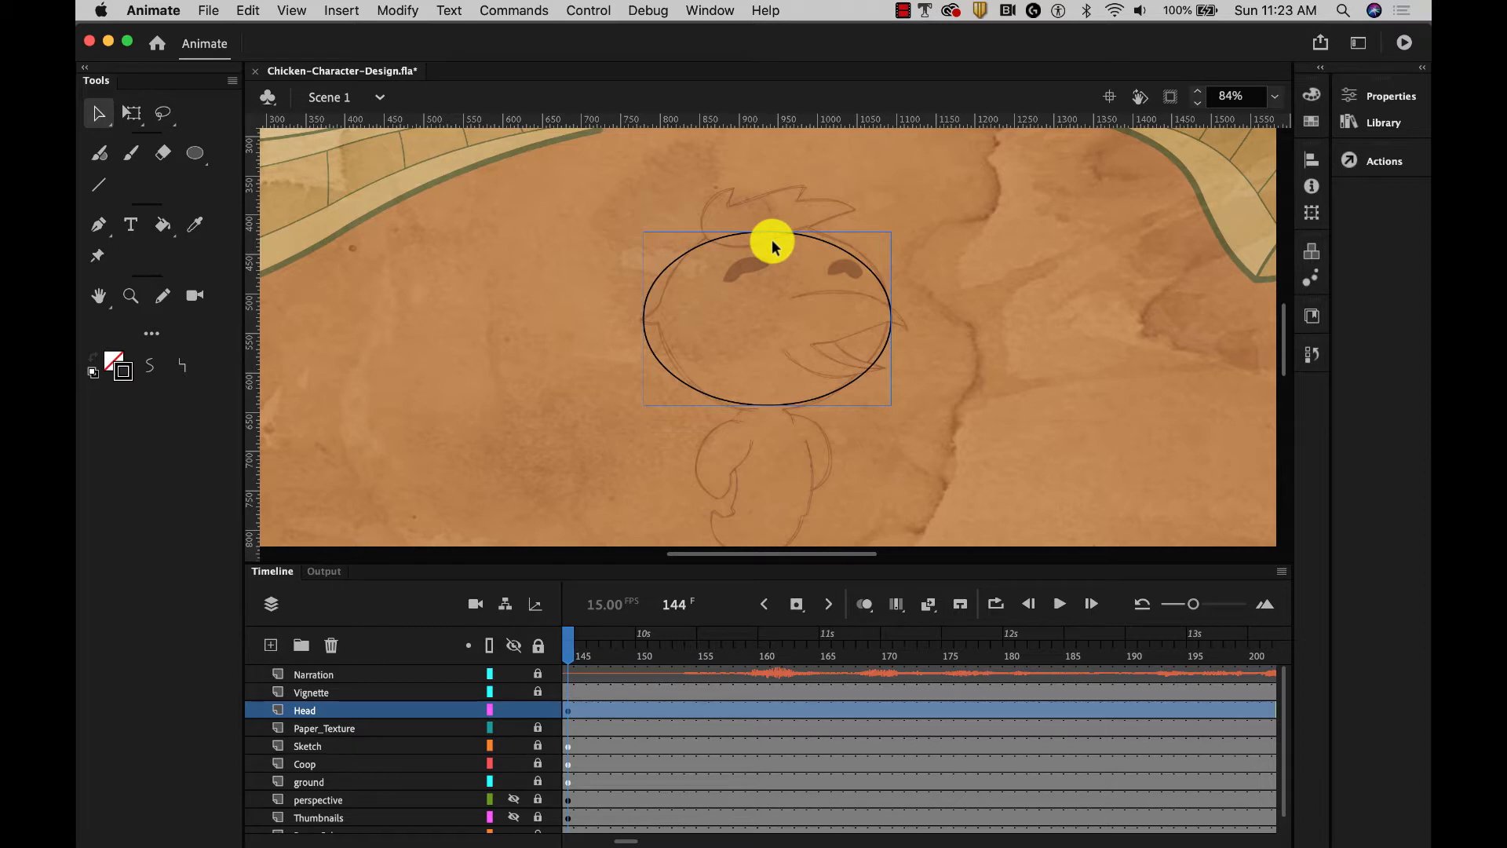
{"action": "key", "text": "Delete"}
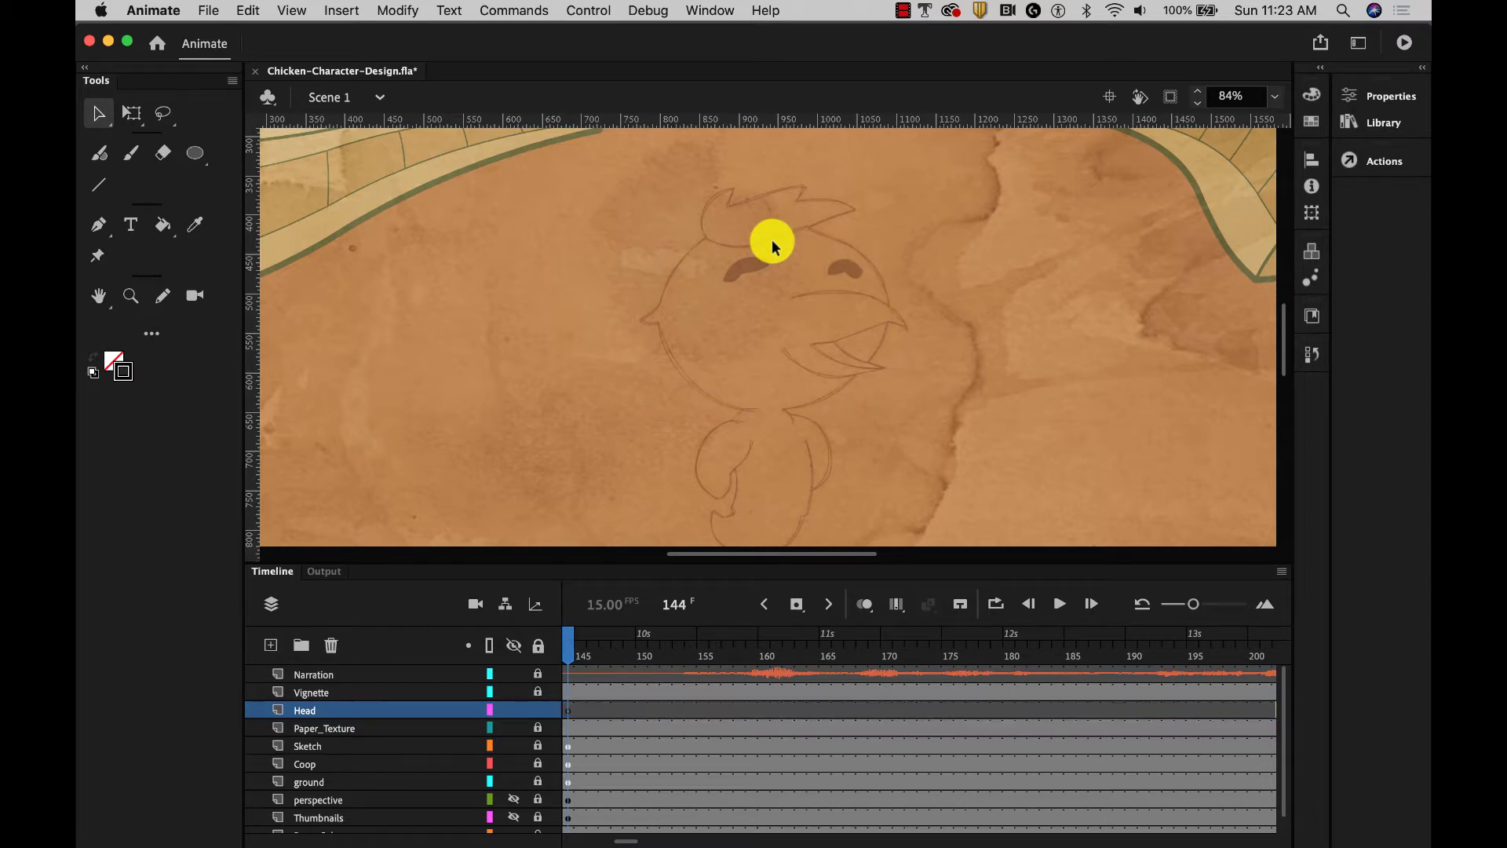
Draw an oval over the sketched head with object drawing off, and bend its upper edge toward the sketch line.
{"action": "left_click", "coordinate": [196, 154]}
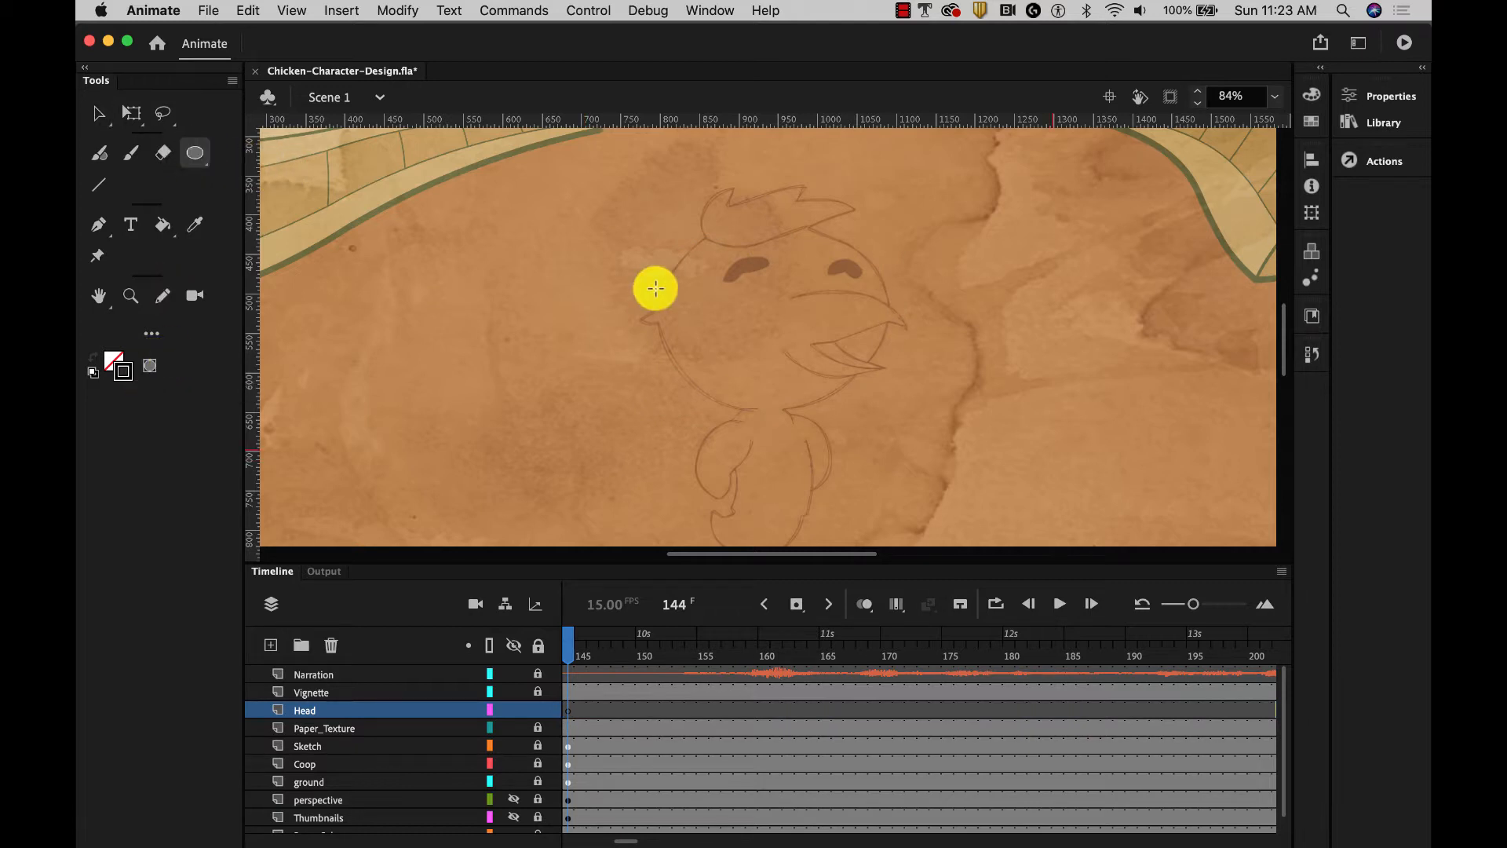
{"action": "left_click_drag", "start_coordinate": [654, 234], "coordinate": [894, 409]}
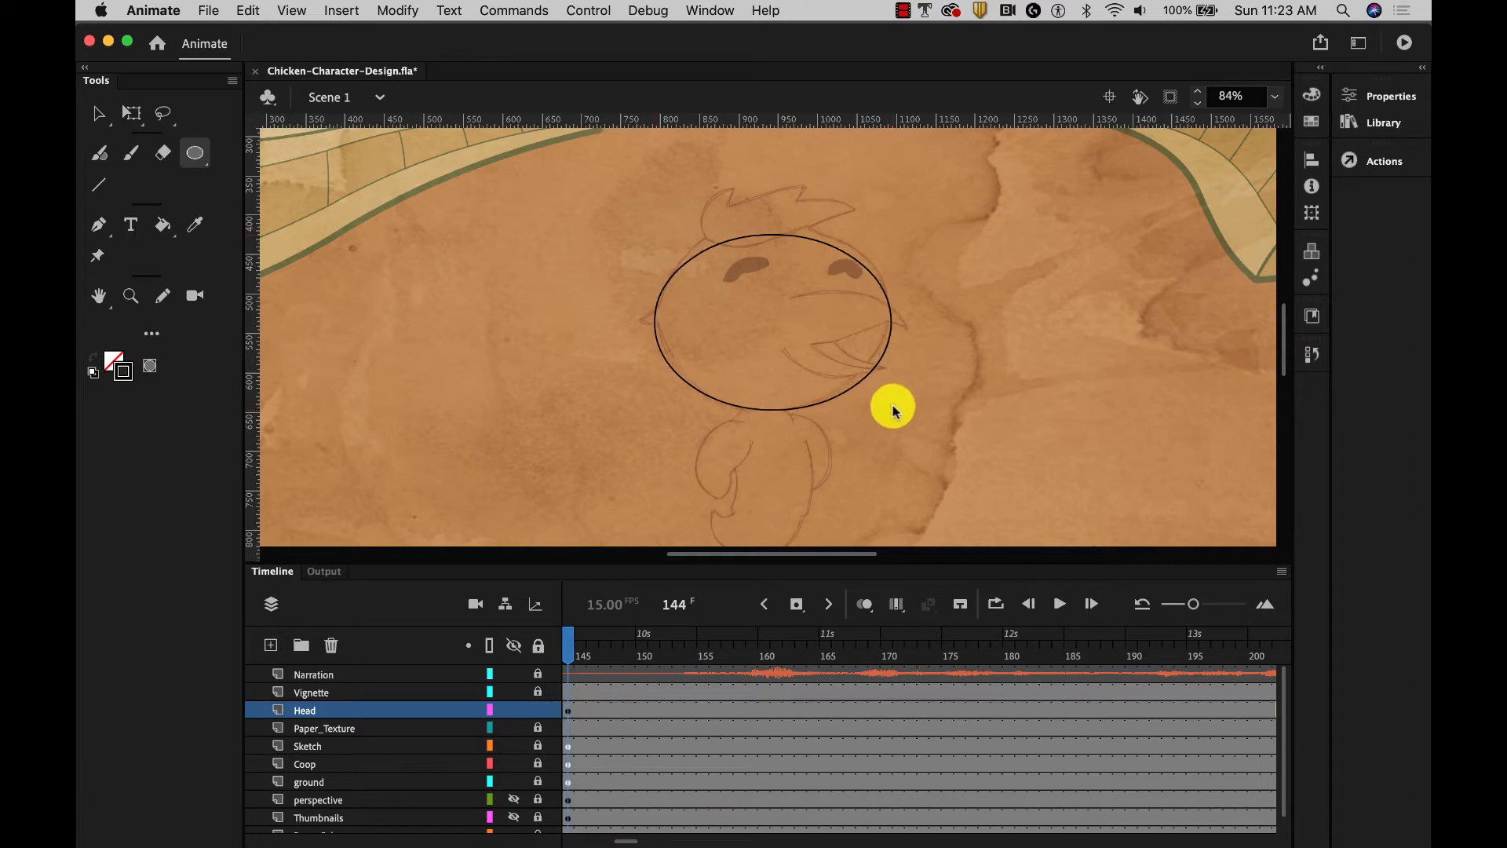
{"action": "left_click", "coordinate": [99, 114]}
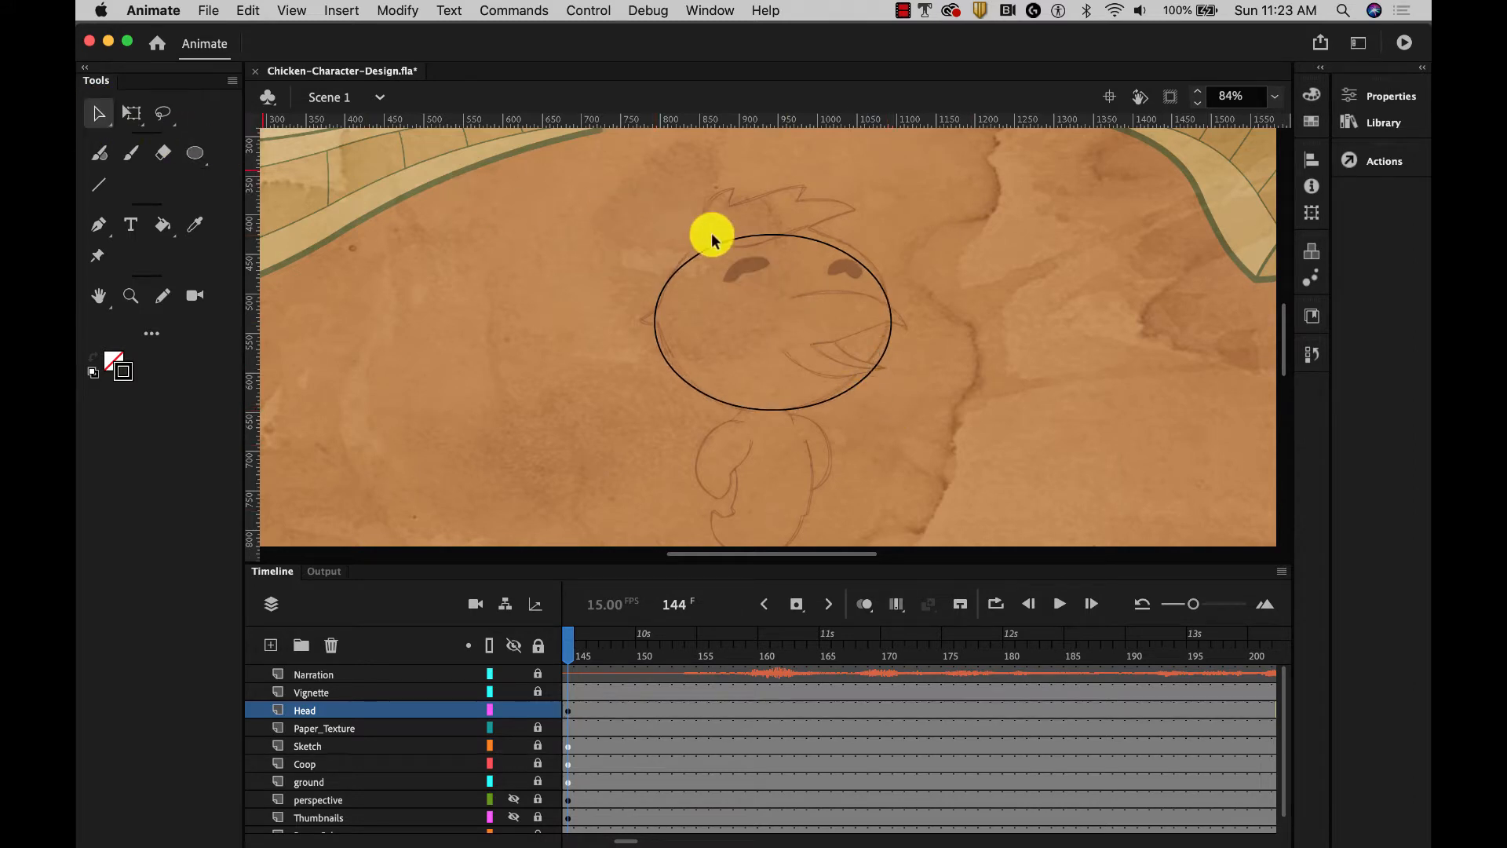
{"action": "mouse_move", "coordinate": [717, 244]}
{"action": "left_mouse_down"}
{"action": "mouse_move", "coordinate": [727, 276]}
{"action": "mouse_move", "coordinate": [710, 228]}
{"action": "mouse_move", "coordinate": [721, 240]}
{"action": "left_mouse_up"}
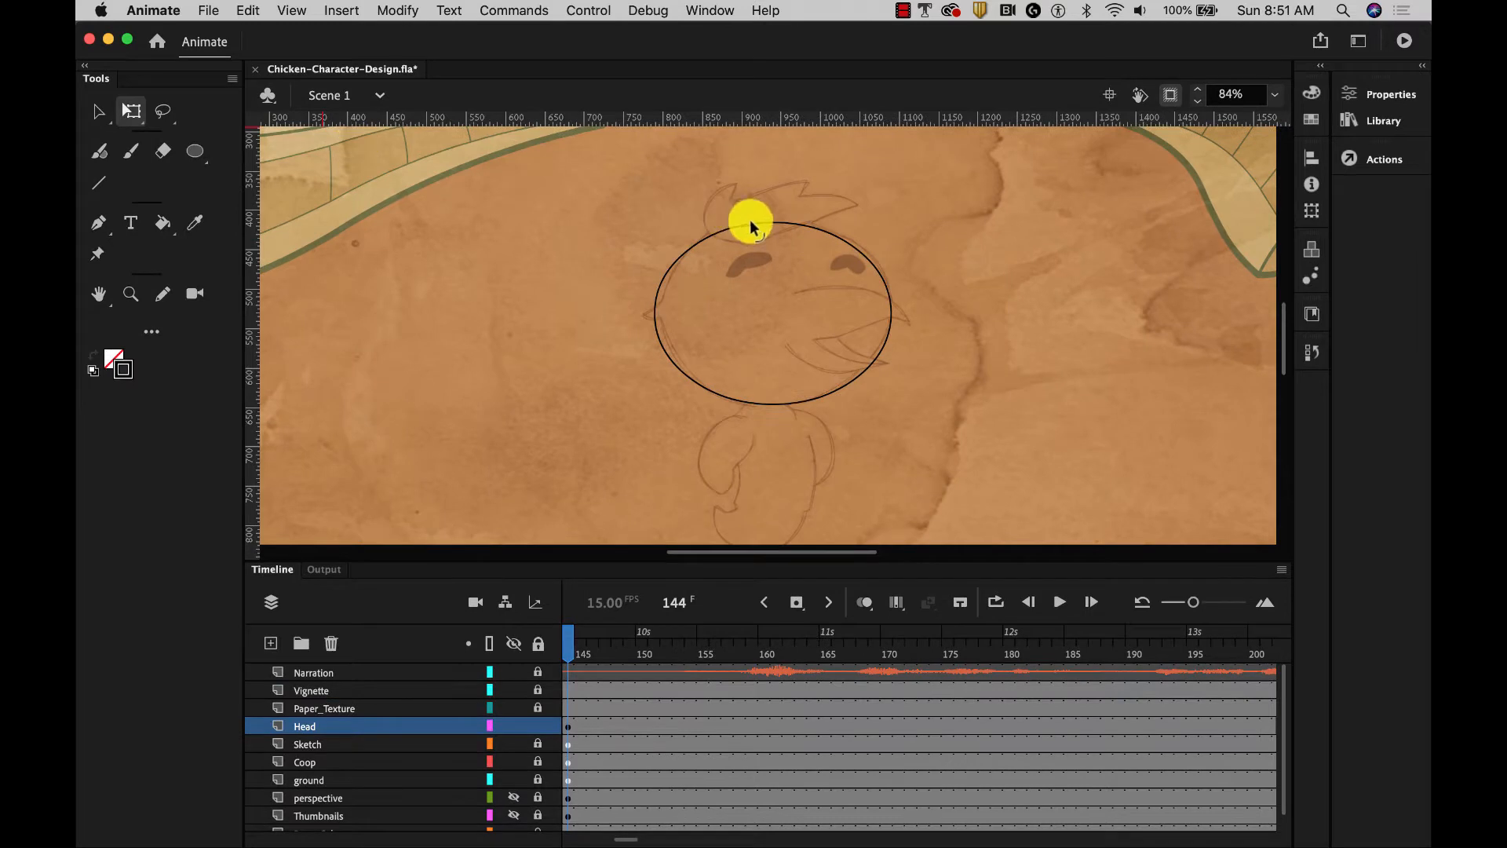
Rotate the head oval slightly counter-clockwise with Free Transform and nudge it right and up to match the sketch.
{"action": "left_click", "coordinate": [752, 225]}
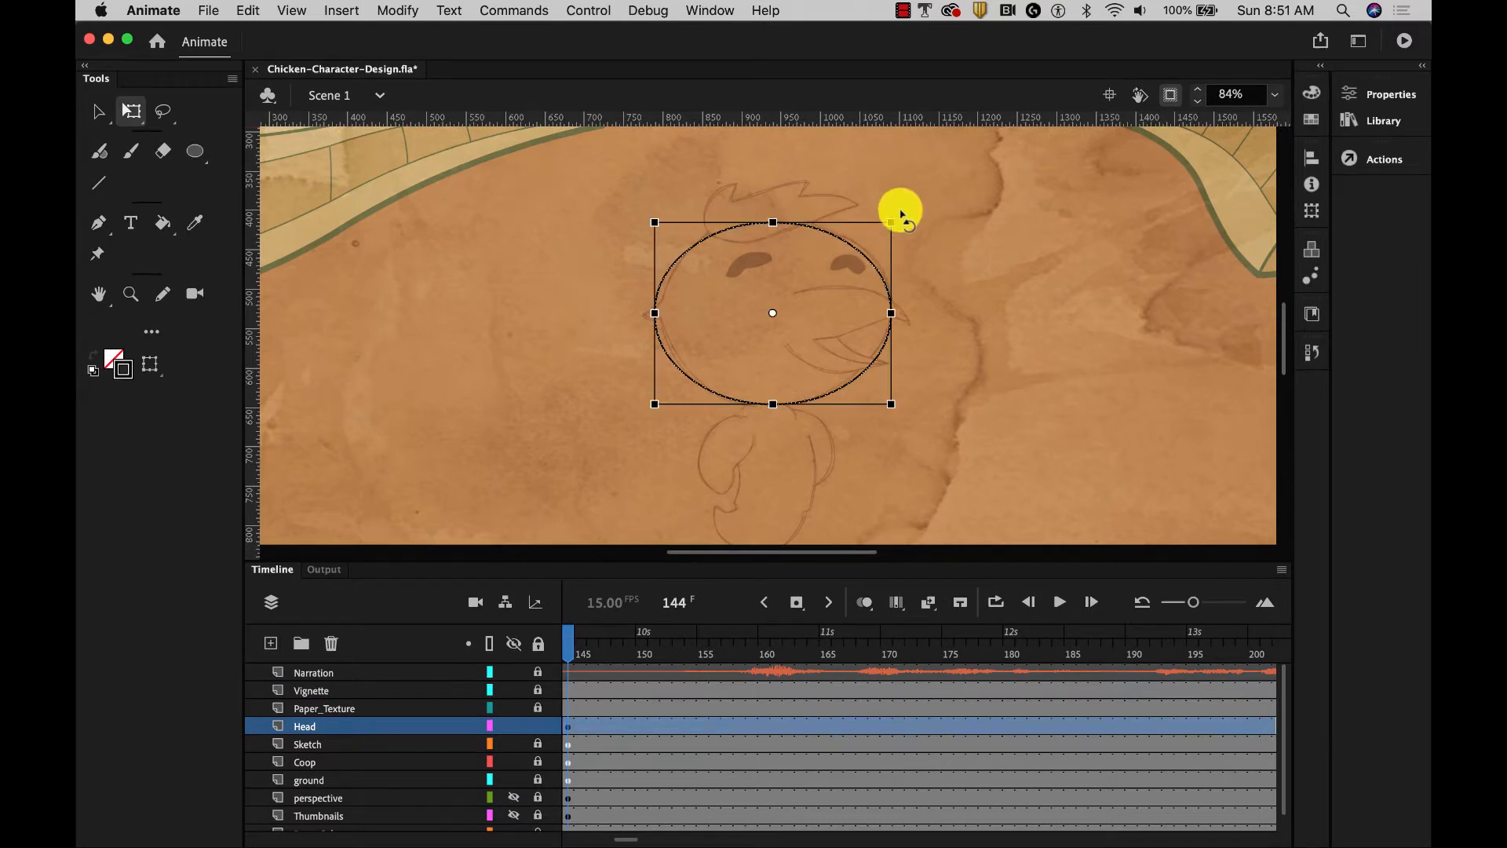
{"action": "left_click_drag", "start_coordinate": [902, 217], "coordinate": [897, 198]}
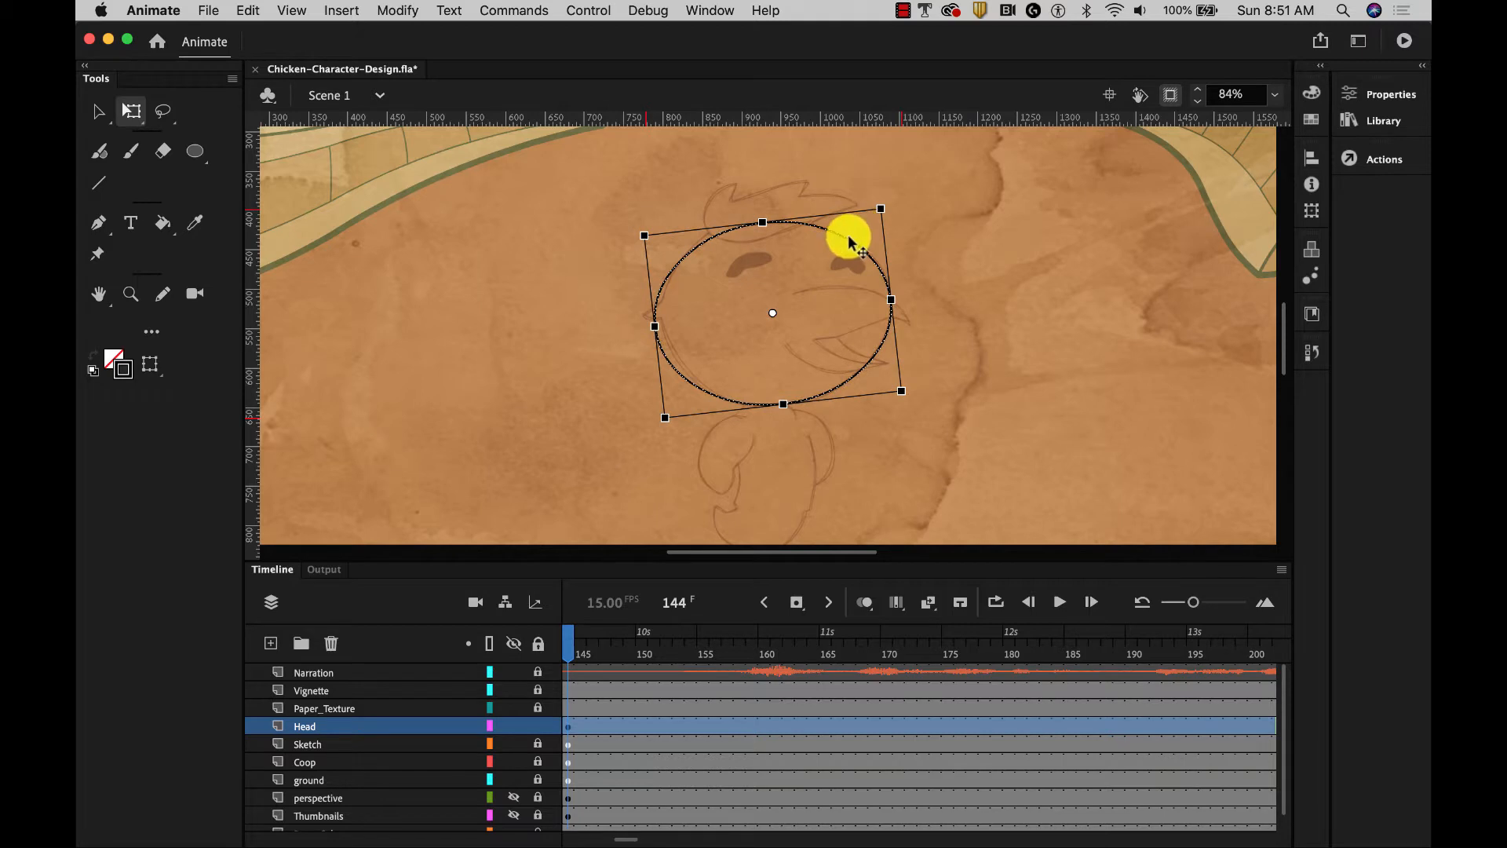
{"action": "key", "text": "Right"}
{"action": "key", "text": "Right"}
{"action": "key", "text": "Right"}
{"action": "key", "text": "Right"}
{"action": "key", "text": "Right"}
{"action": "key", "text": "Right"}
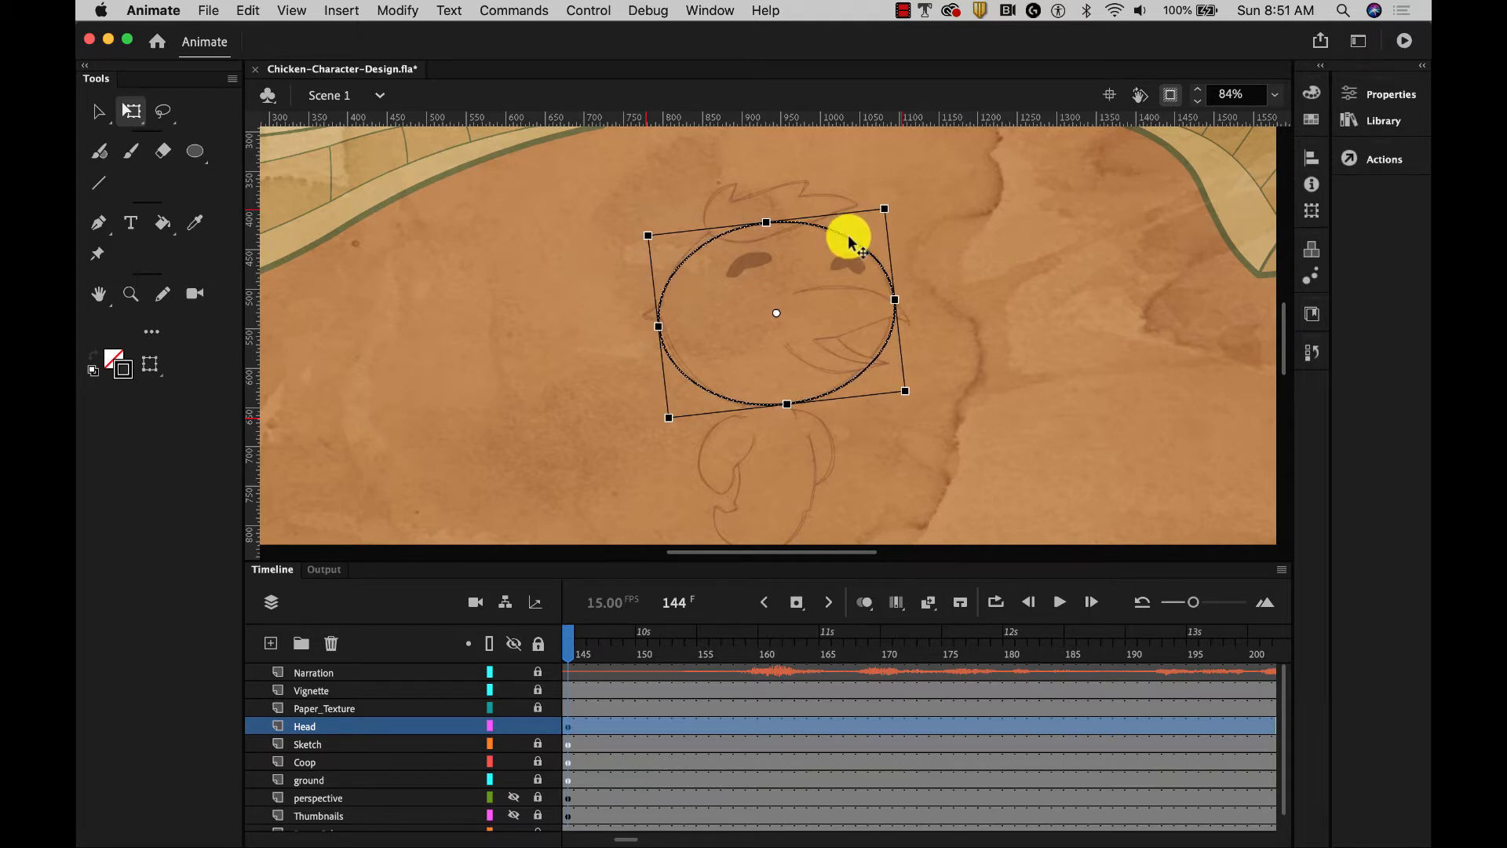
{"action": "key", "text": "Up"}
{"action": "key", "text": "Up"}
{"action": "key", "text": "Right"}
{"action": "key", "text": "Up"}
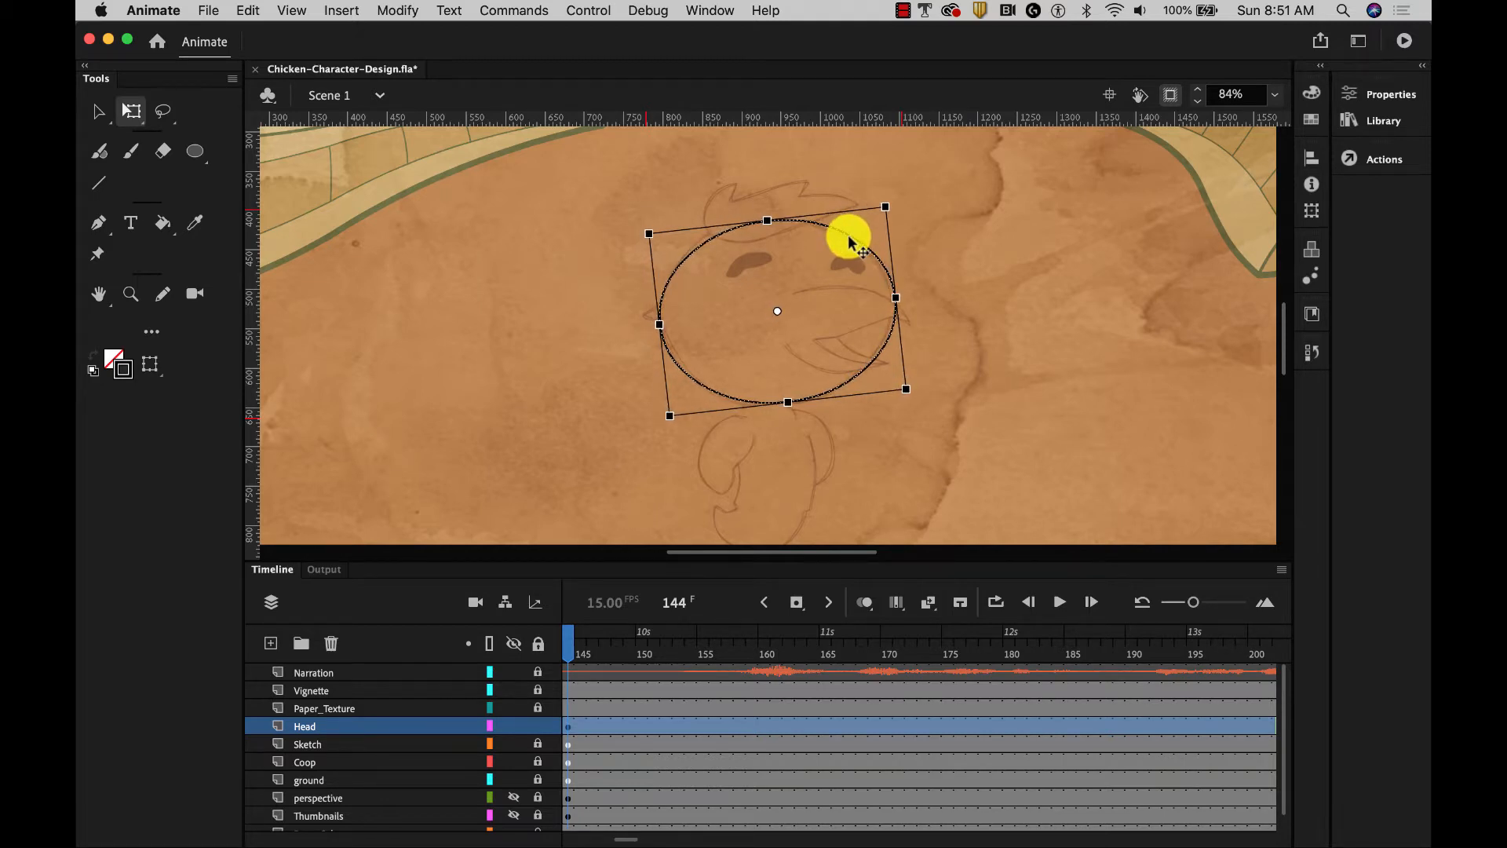
{"action": "key", "text": "Left"}
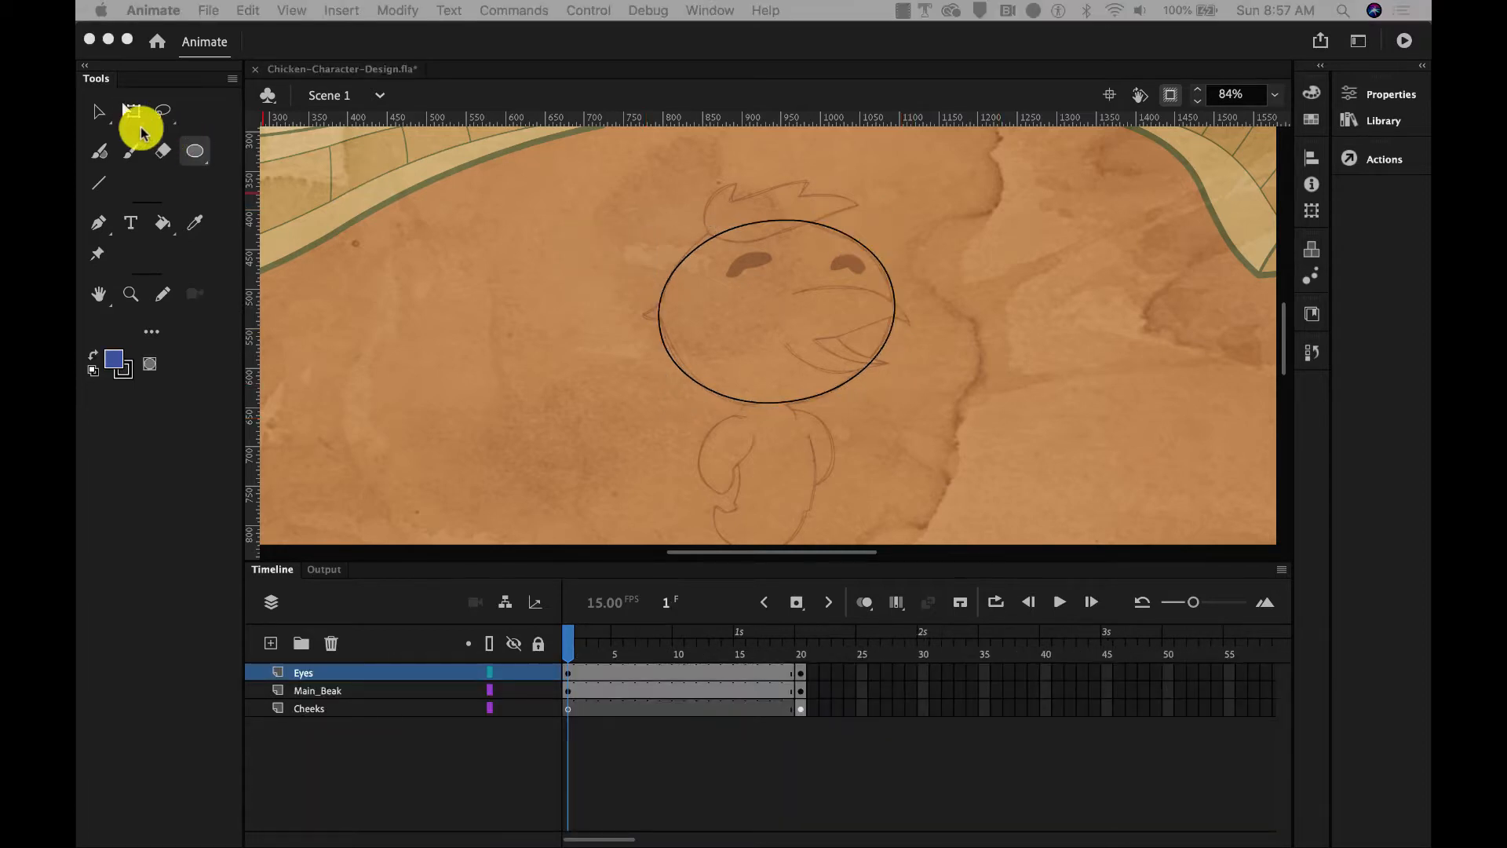
Select the head oval's outline and group it.
{"action": "left_click", "coordinate": [98, 111]}
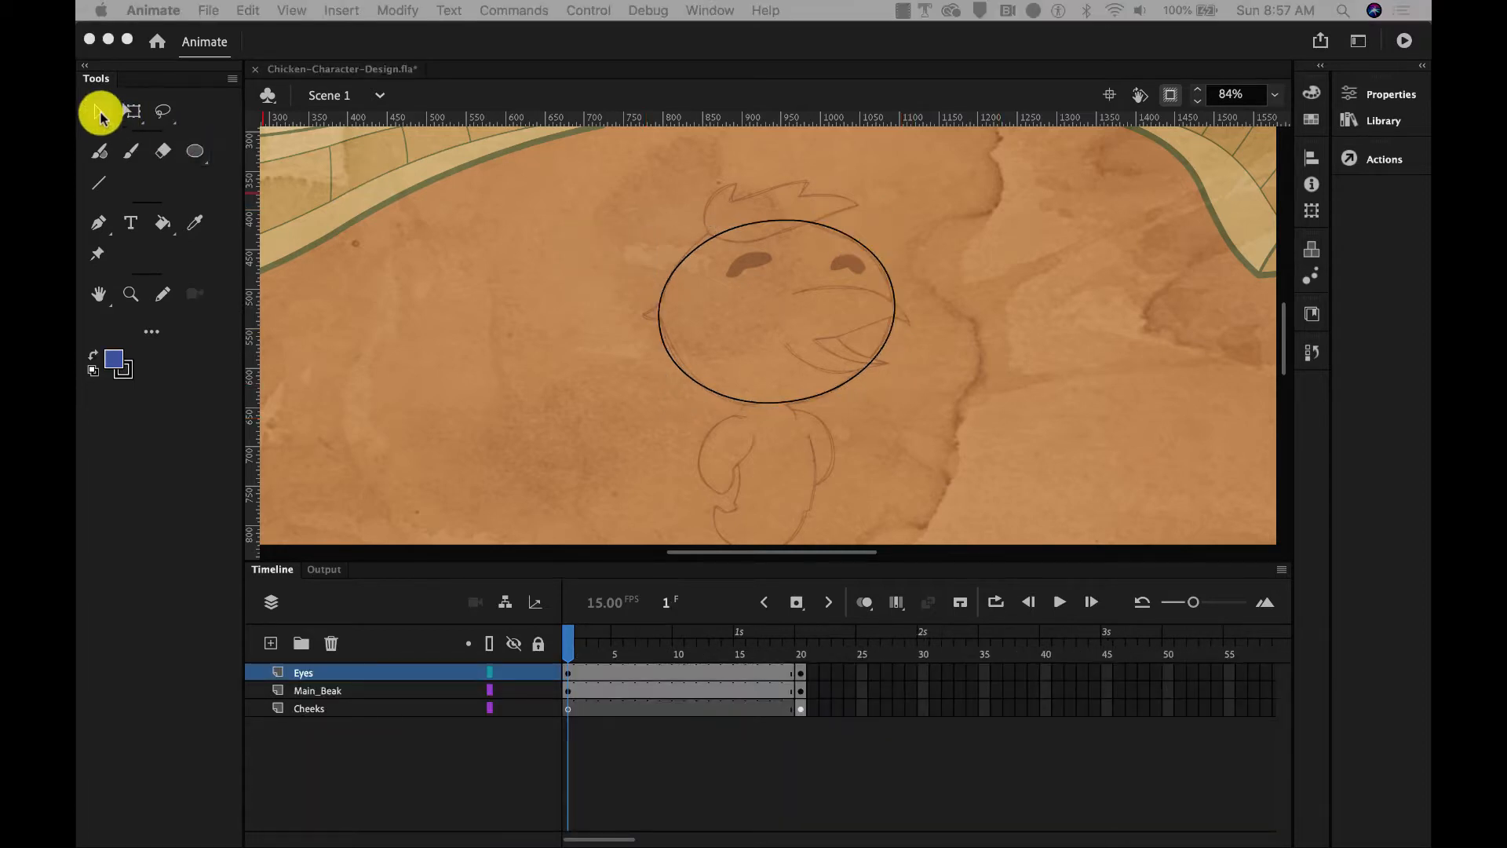
{"action": "left_click", "coordinate": [708, 238]}
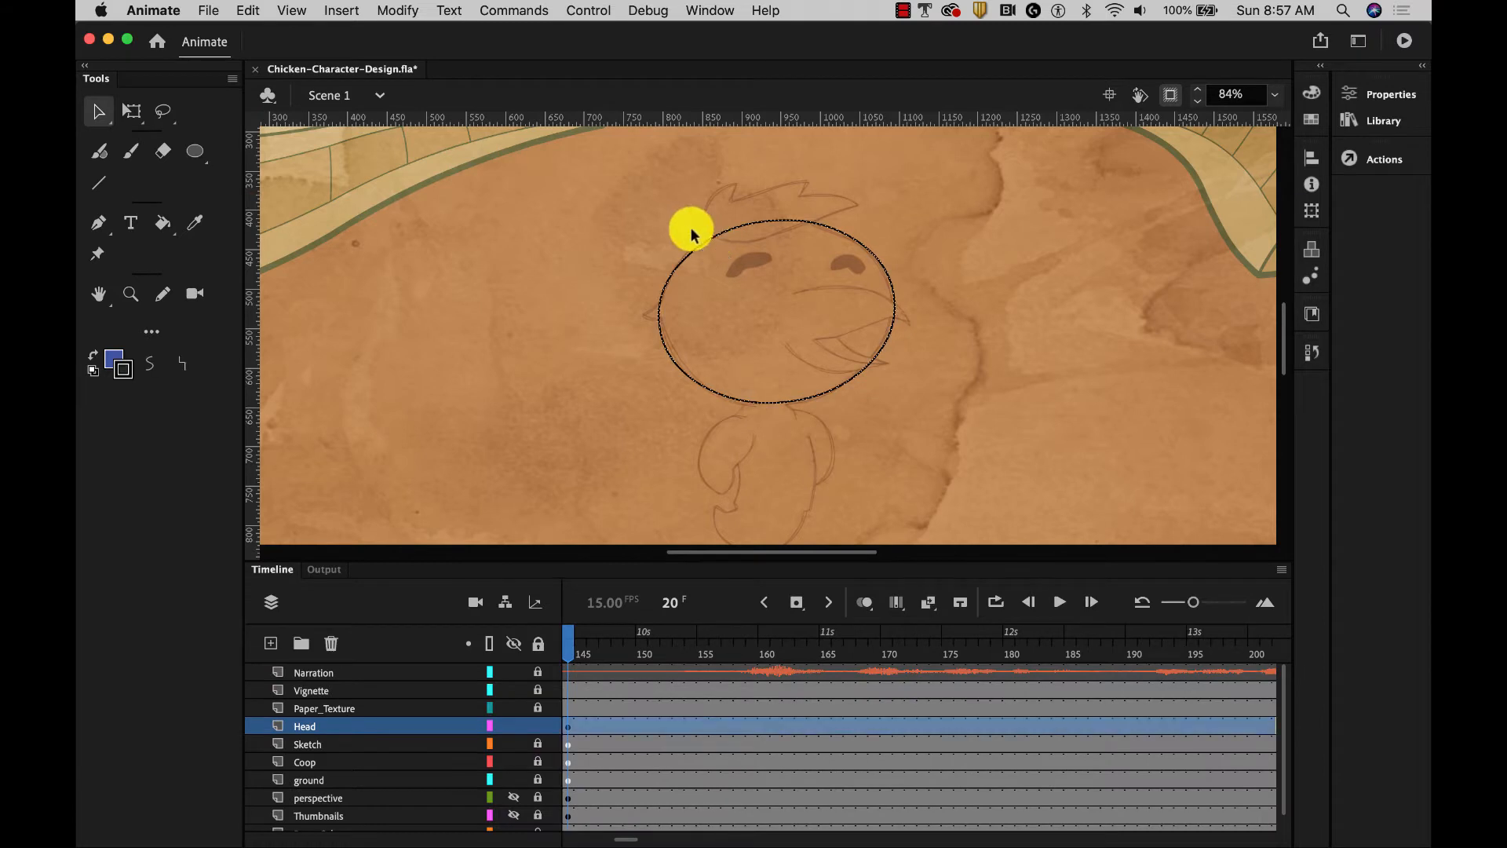
{"action": "left_click", "coordinate": [389, 11]}
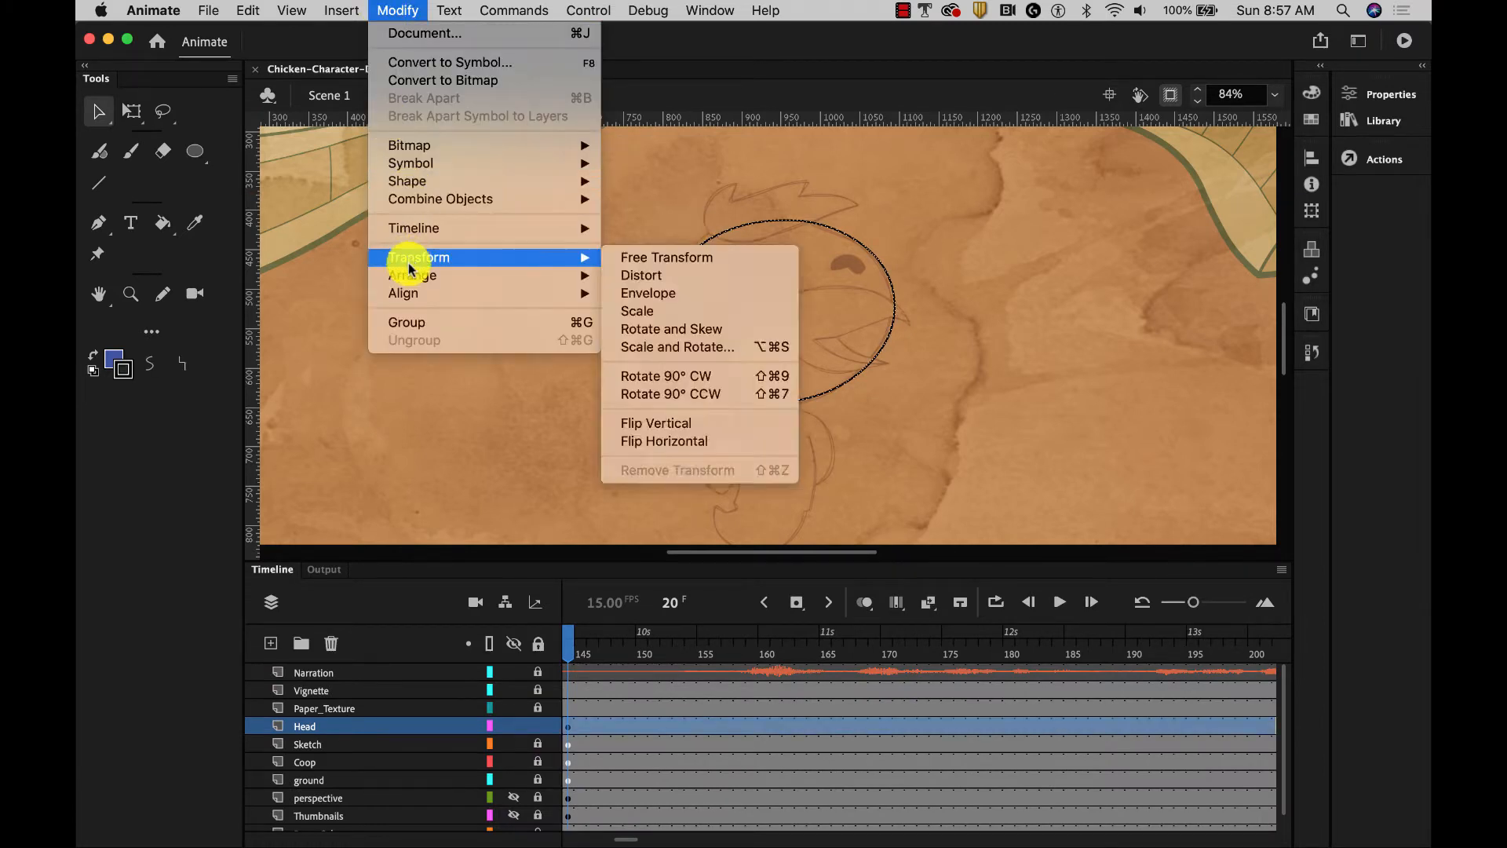
{"action": "left_click", "coordinate": [402, 322]}
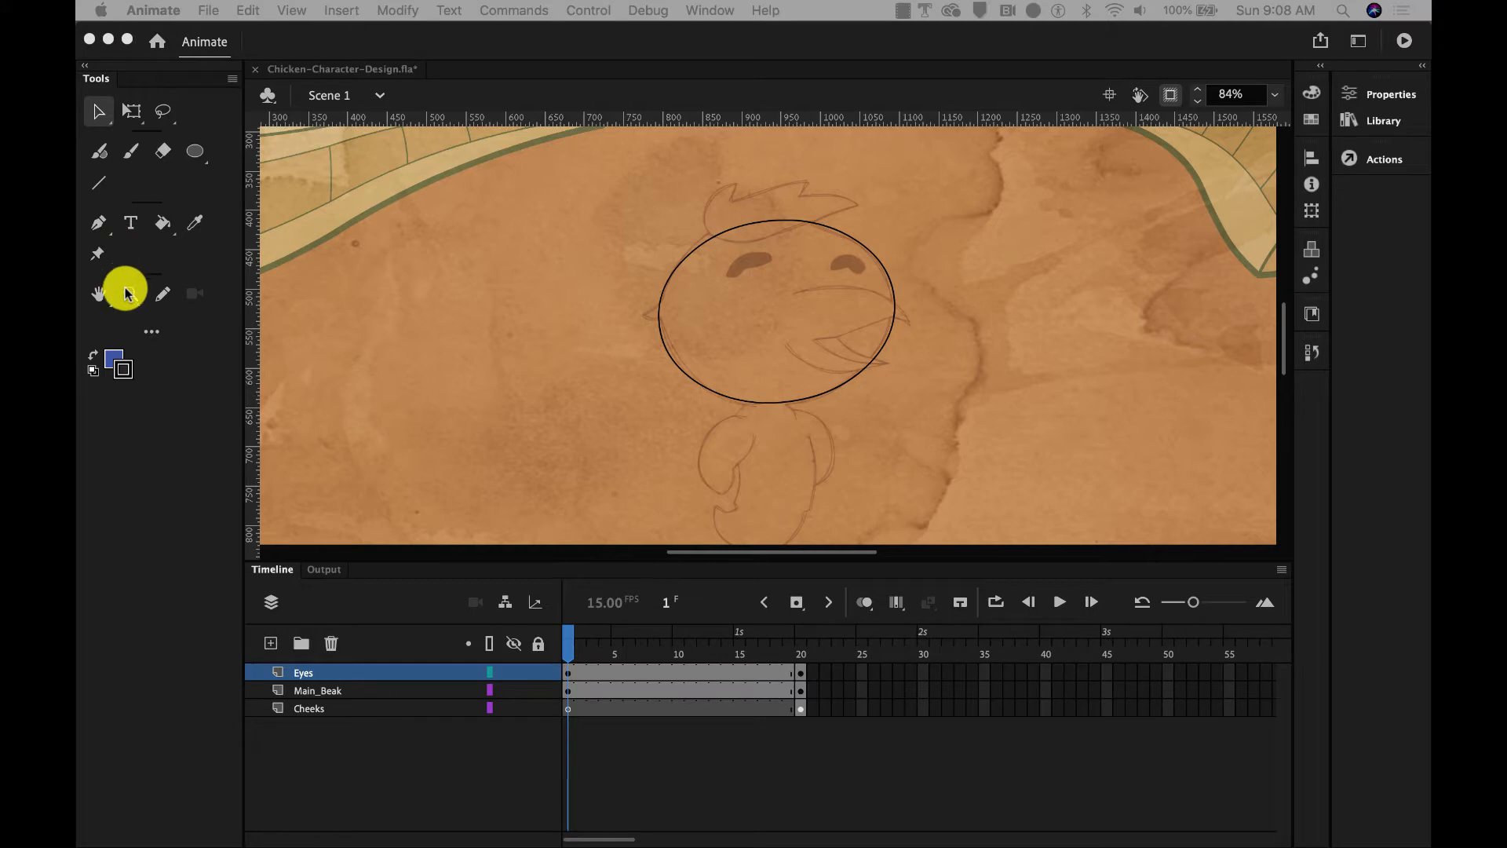
Trace the sketched hair tuft on top of the head as a closed curved outline with the Pen tool.
{"action": "left_click", "coordinate": [131, 293]}
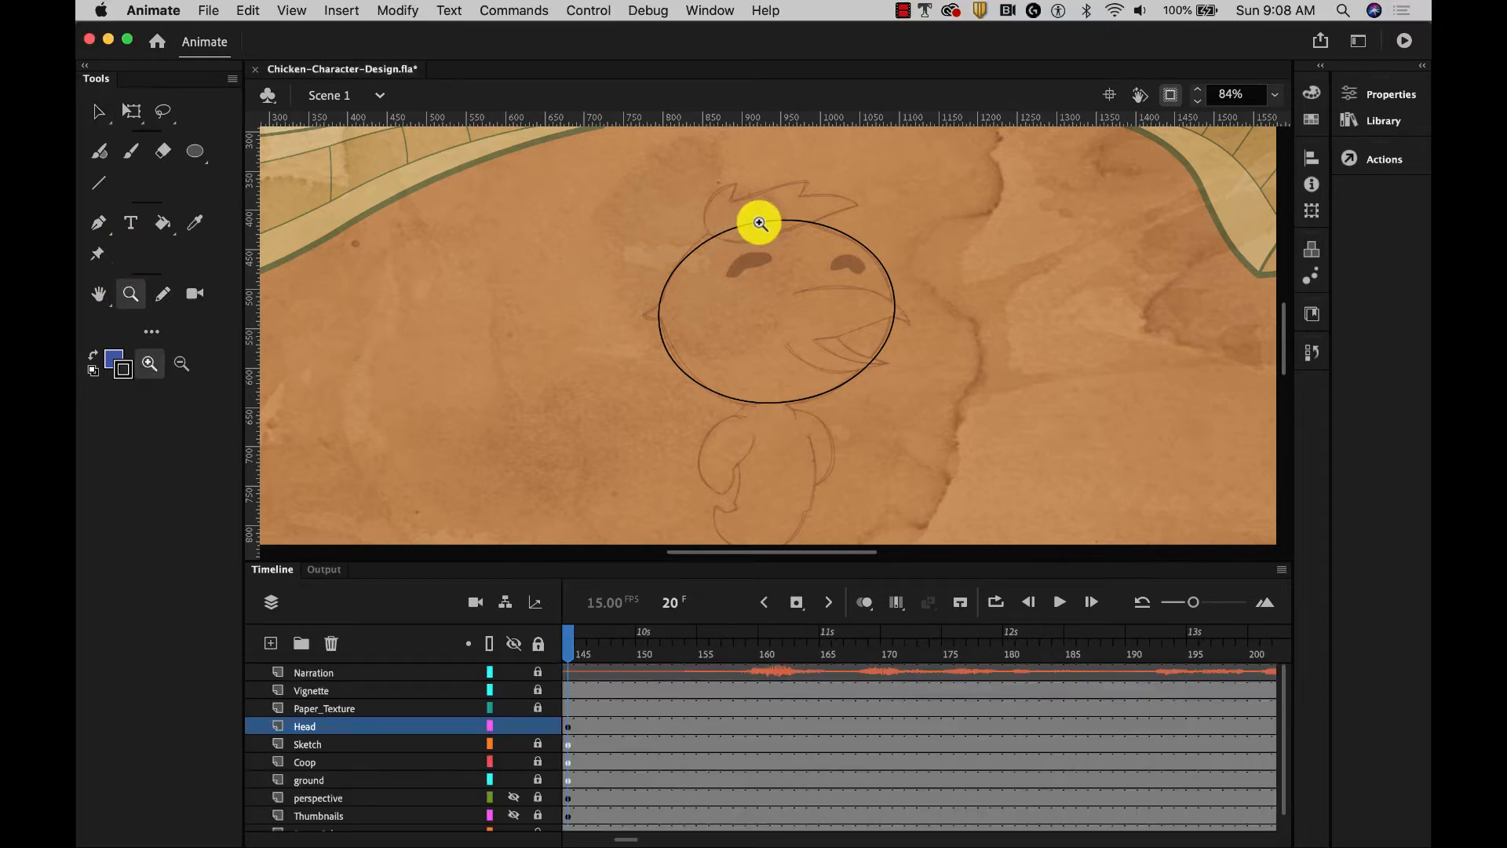
{"action": "left_click", "coordinate": [759, 225]}
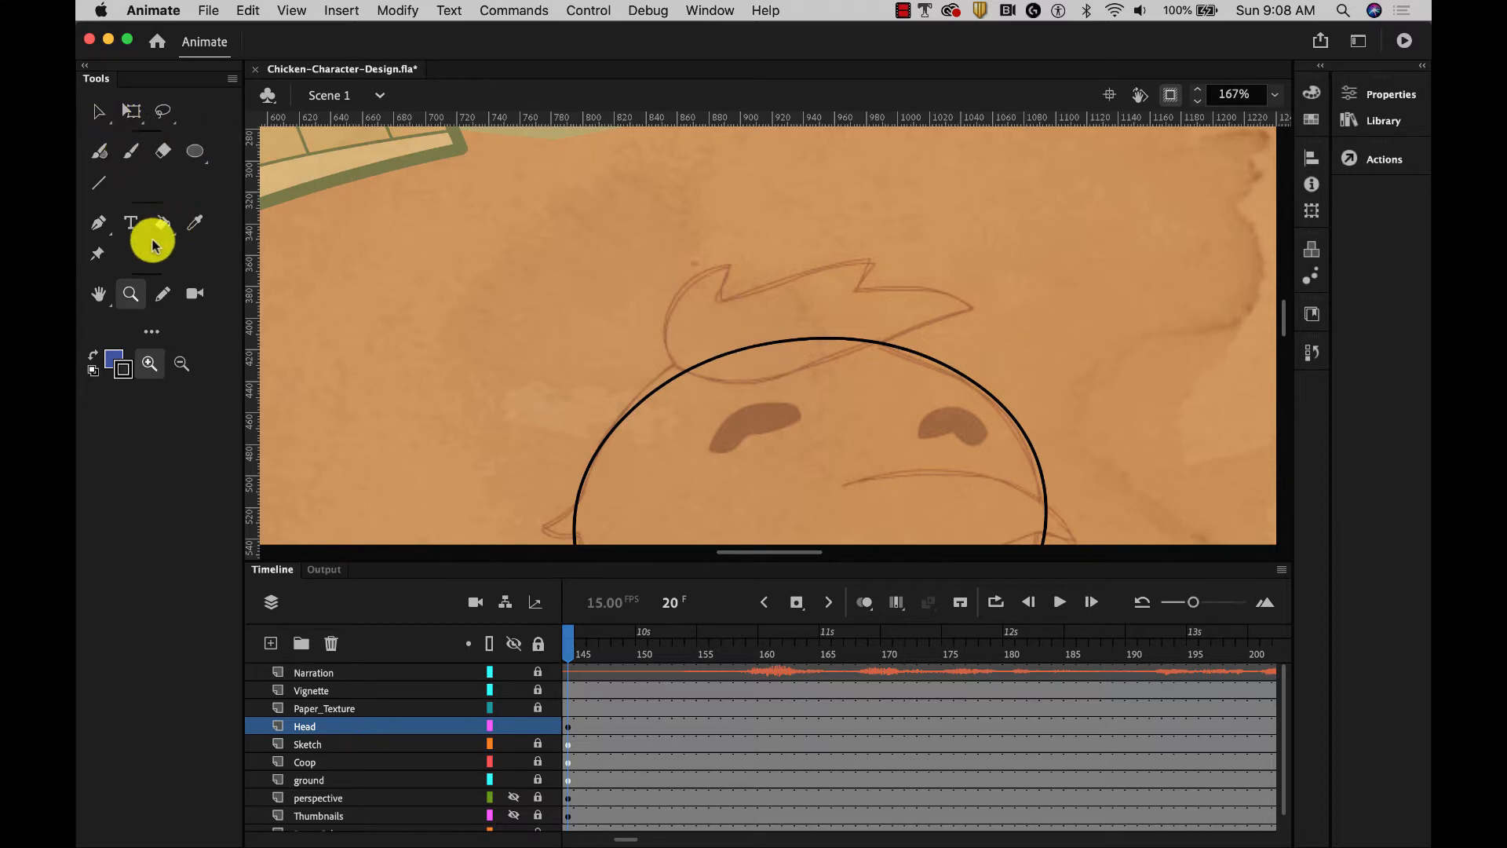
{"action": "left_click", "coordinate": [101, 225]}
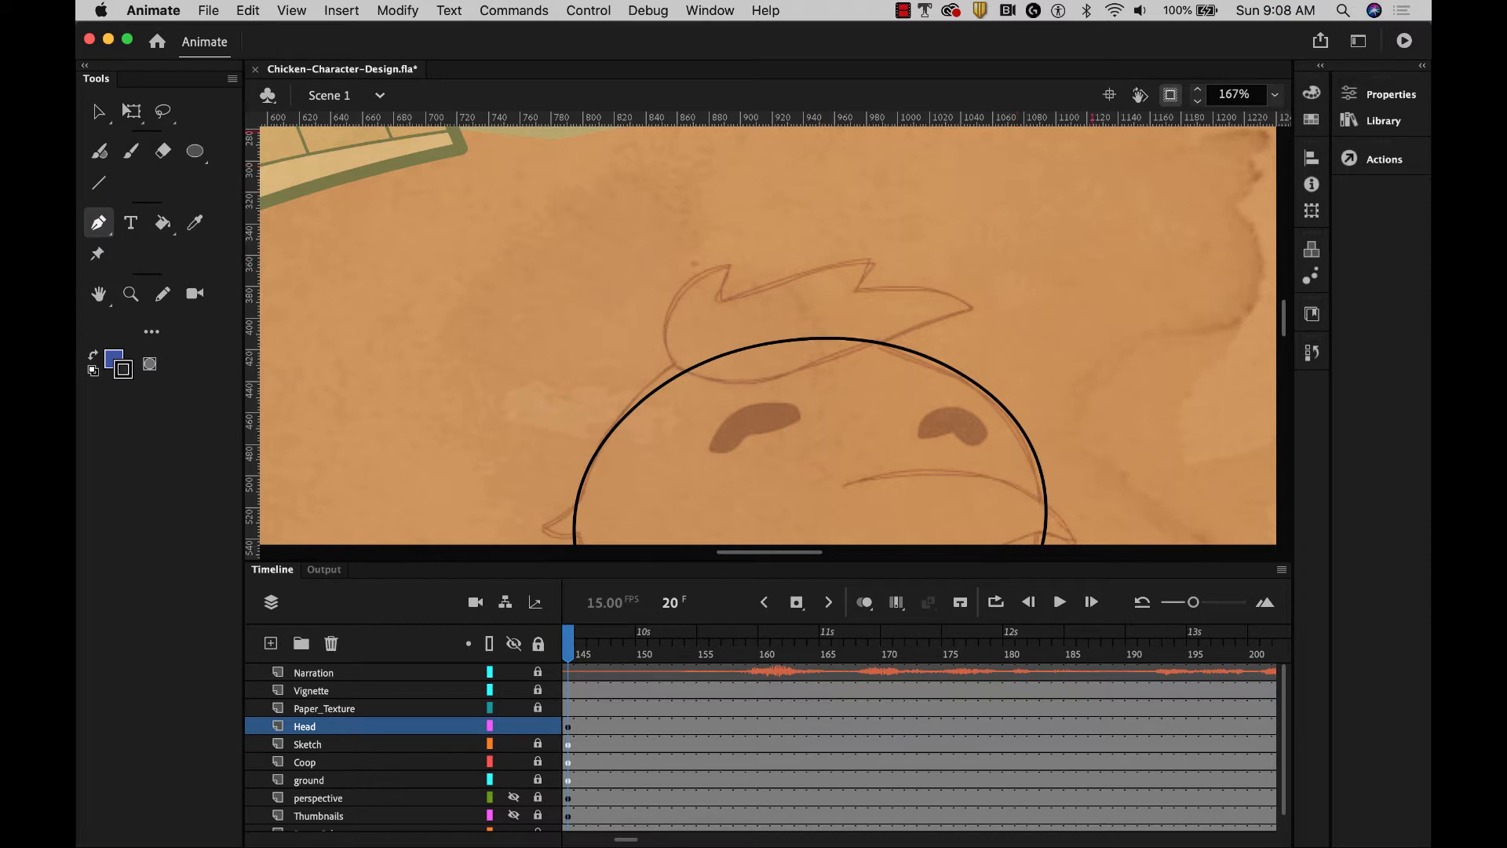
{"action": "left_click", "coordinate": [745, 291]}
{"action": "left_click_drag", "start_coordinate": [848, 261], "coordinate": [880, 257]}
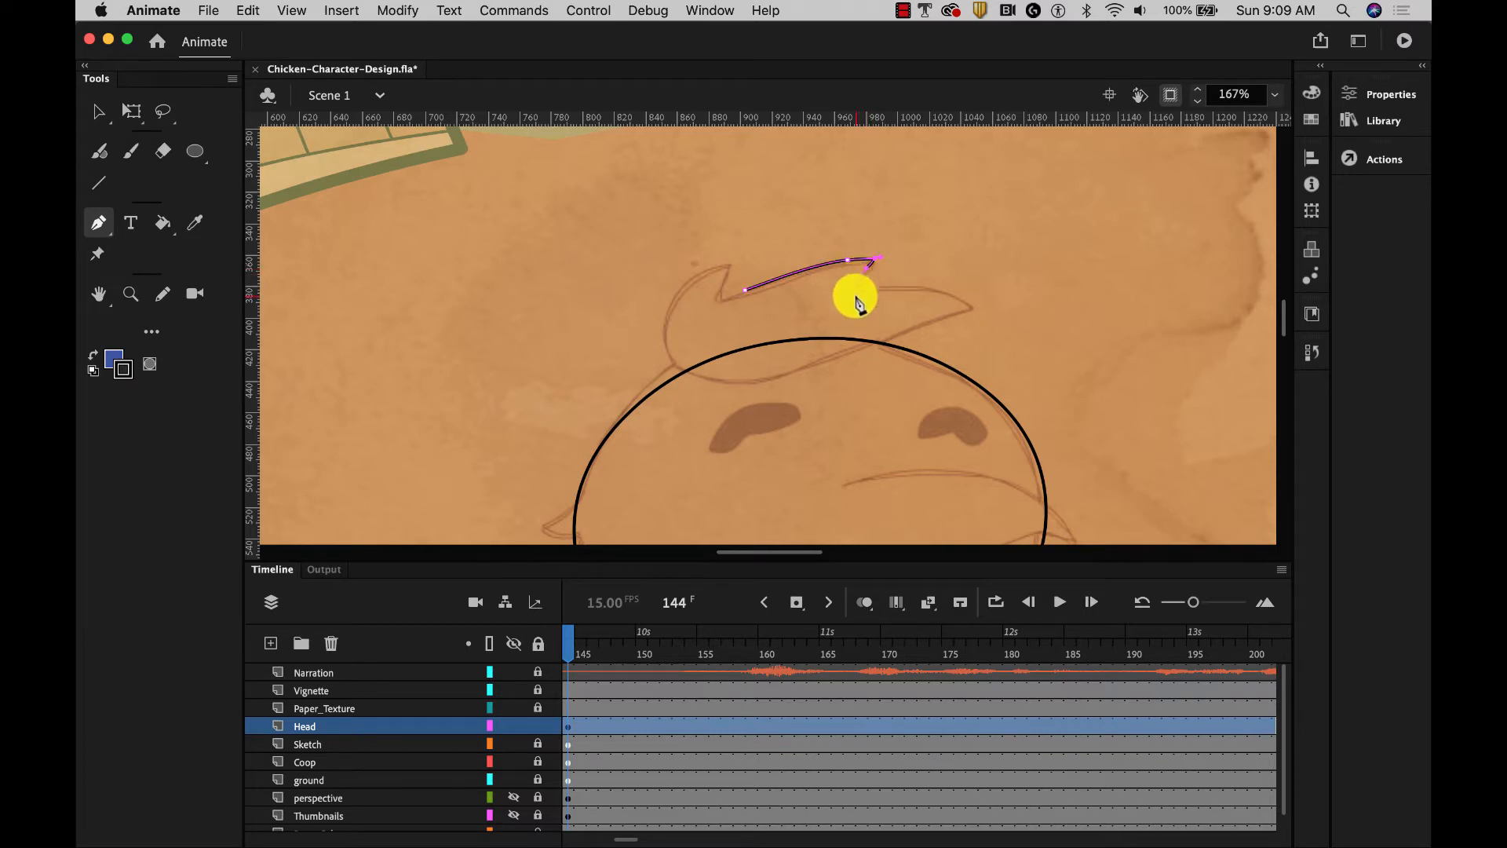
{"action": "left_click_drag", "start_coordinate": [871, 290], "coordinate": [889, 292]}
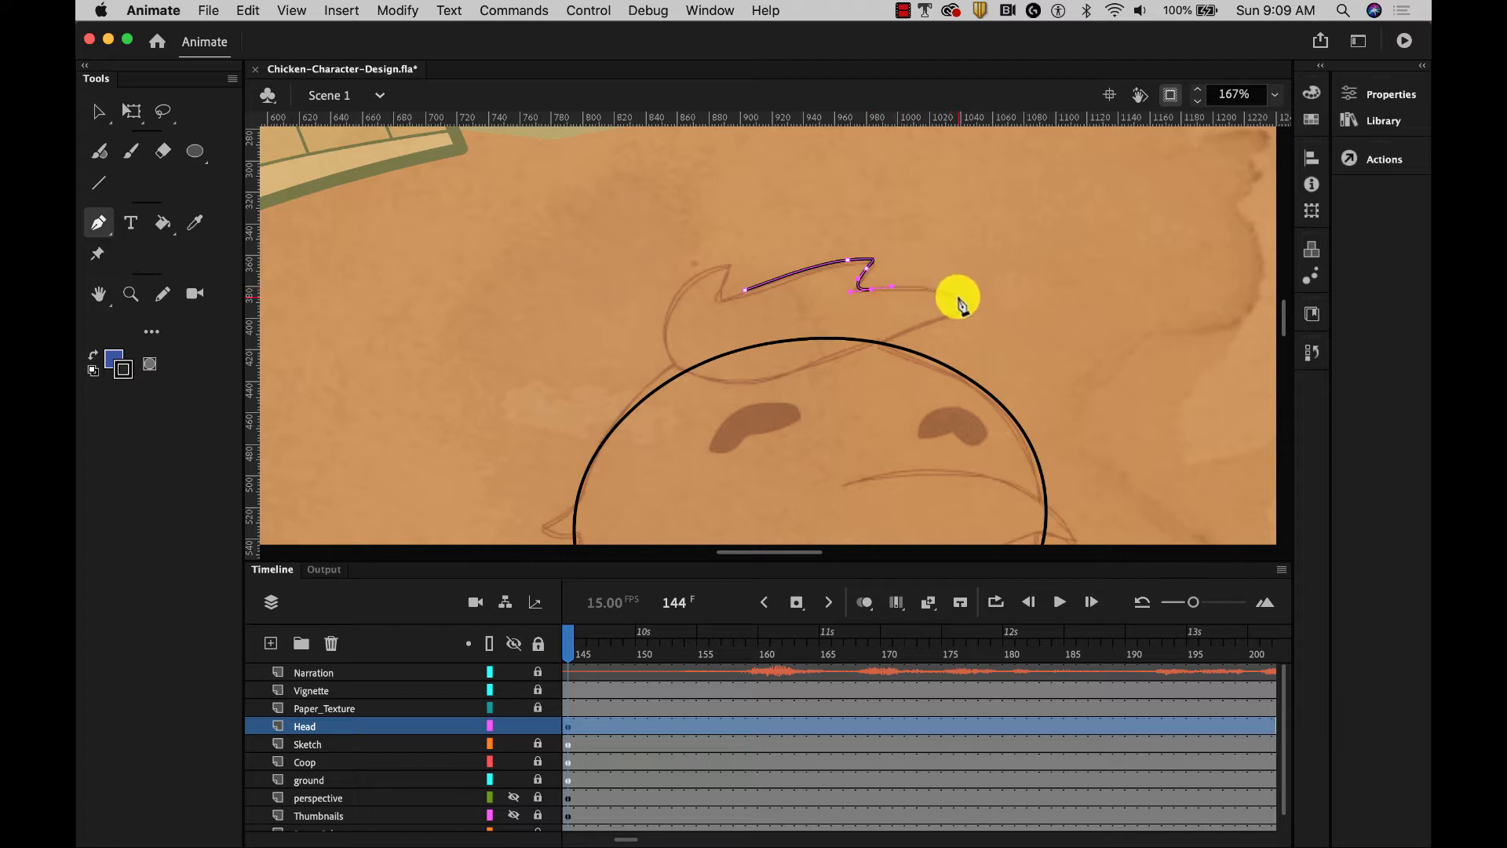
{"action": "left_click_drag", "start_coordinate": [959, 296], "coordinate": [965, 300]}
{"action": "left_click_drag", "start_coordinate": [963, 299], "coordinate": [967, 303]}
{"action": "left_click_drag", "start_coordinate": [703, 373], "coordinate": [661, 369]}
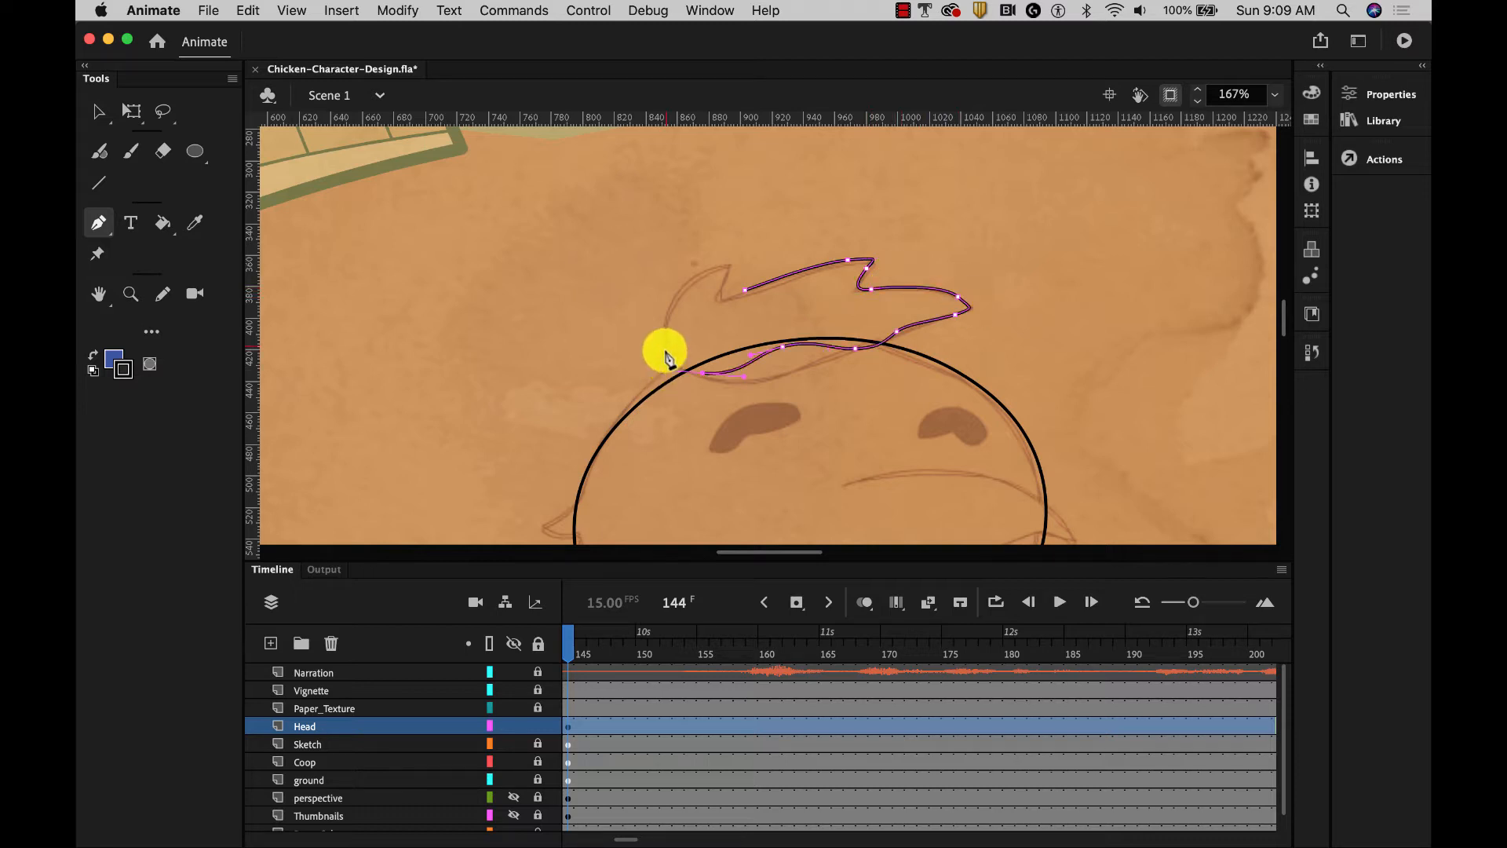
{"action": "left_click_drag", "start_coordinate": [672, 305], "coordinate": [730, 263]}
{"action": "left_click", "coordinate": [731, 283]}
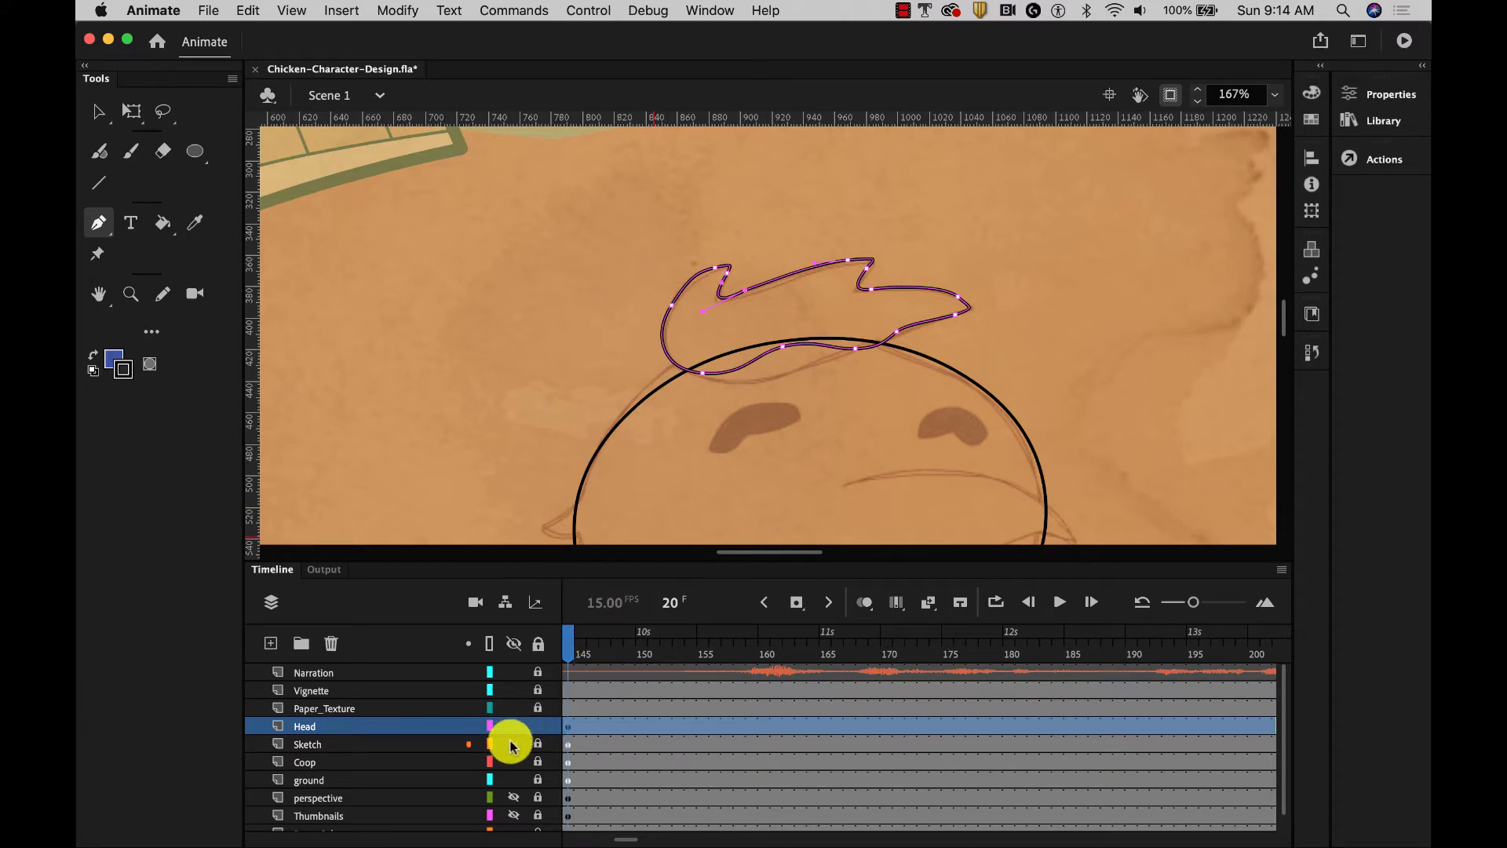
Hide the Sketch layer and refine the hair outline by moving anchor points at its upper peak and pointed tip.
{"action": "left_click", "coordinate": [514, 744]}
{"action": "key", "text": "v"}
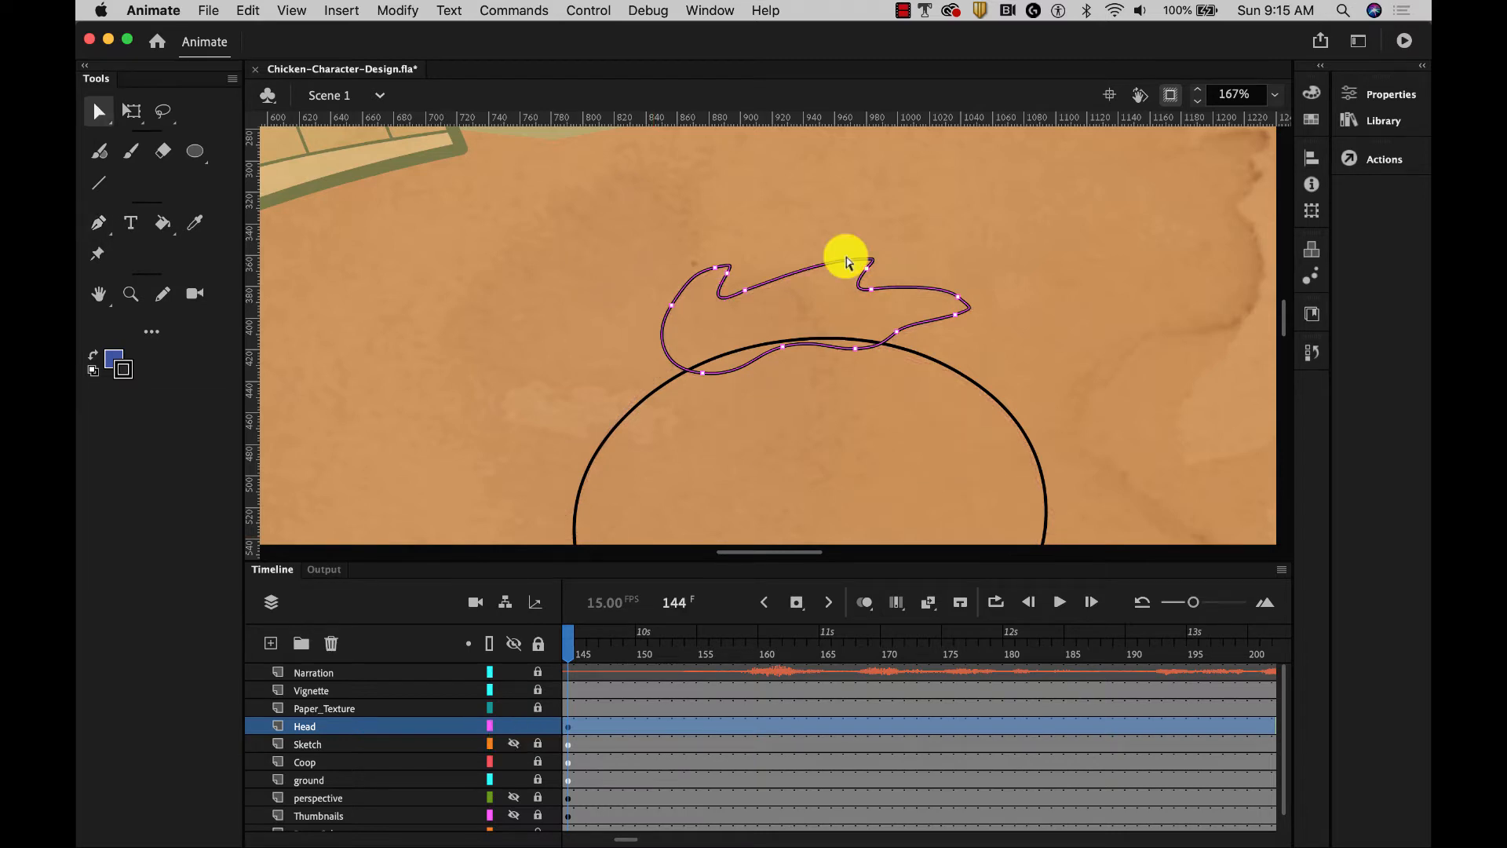
{"action": "left_click", "coordinate": [845, 259]}
{"action": "left_click_drag", "start_coordinate": [846, 261], "coordinate": [841, 254]}
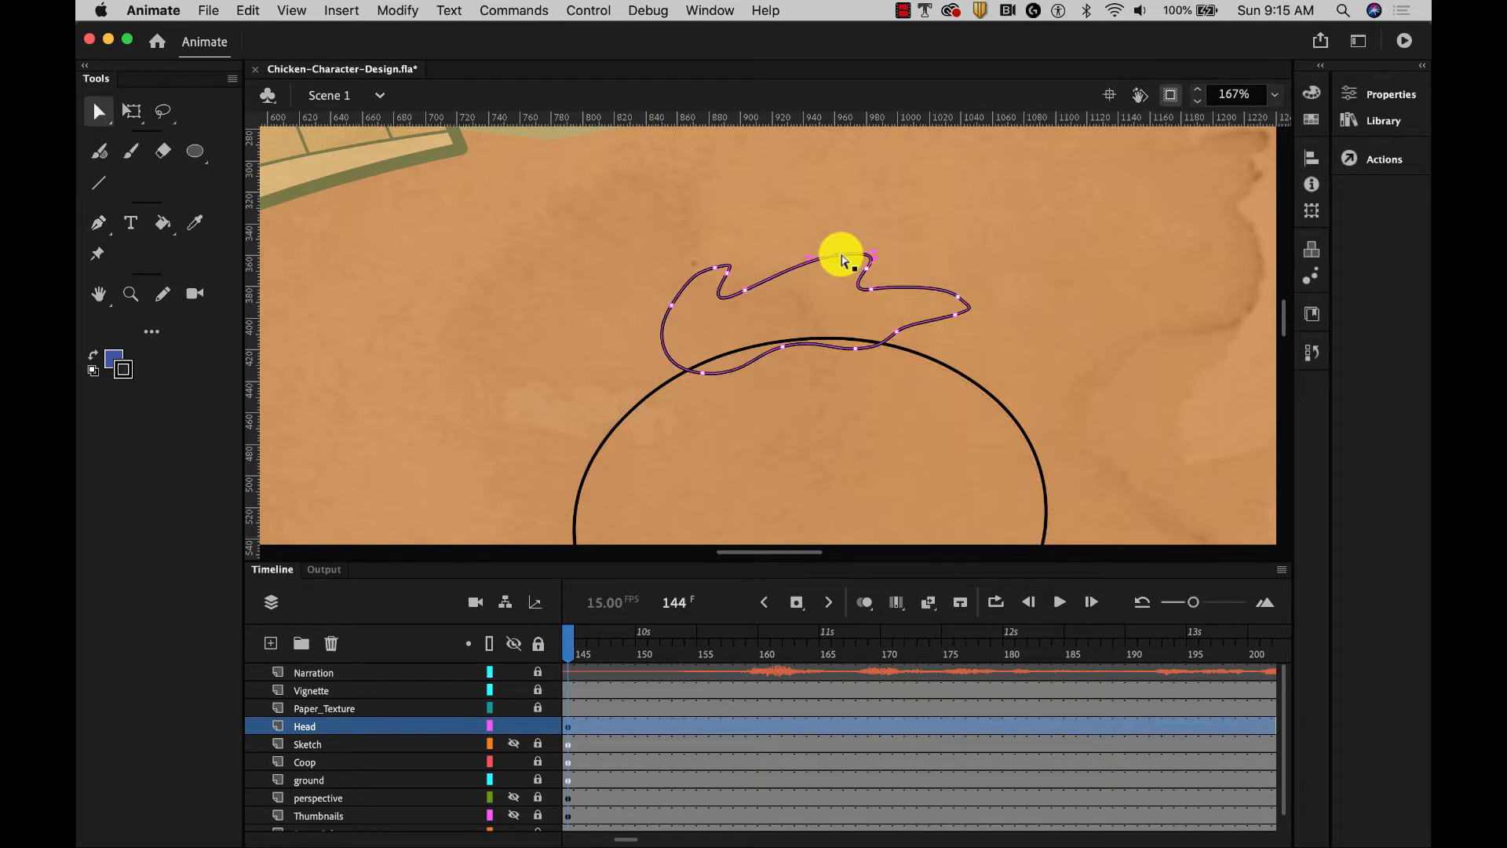
{"action": "mouse_move", "coordinate": [967, 298]}
{"action": "left_mouse_down"}
{"action": "mouse_move", "coordinate": [940, 320]}
{"action": "mouse_move", "coordinate": [979, 303]}
{"action": "left_mouse_up"}
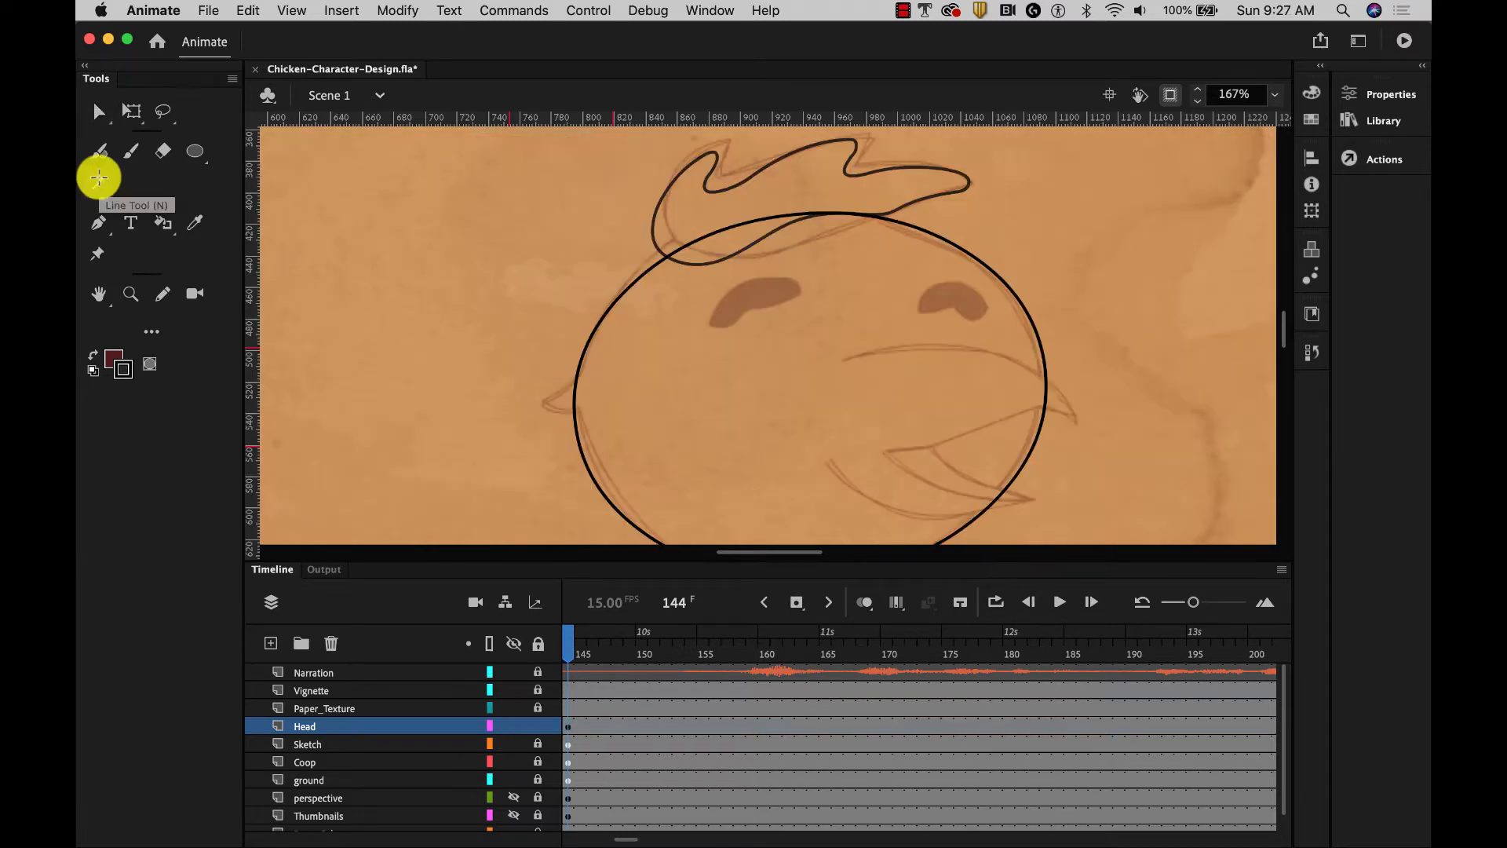
Draw a closed, straight-edged tuft with two points across the left edge of the head oval with the Line tool.
{"action": "left_click", "coordinate": [98, 182]}
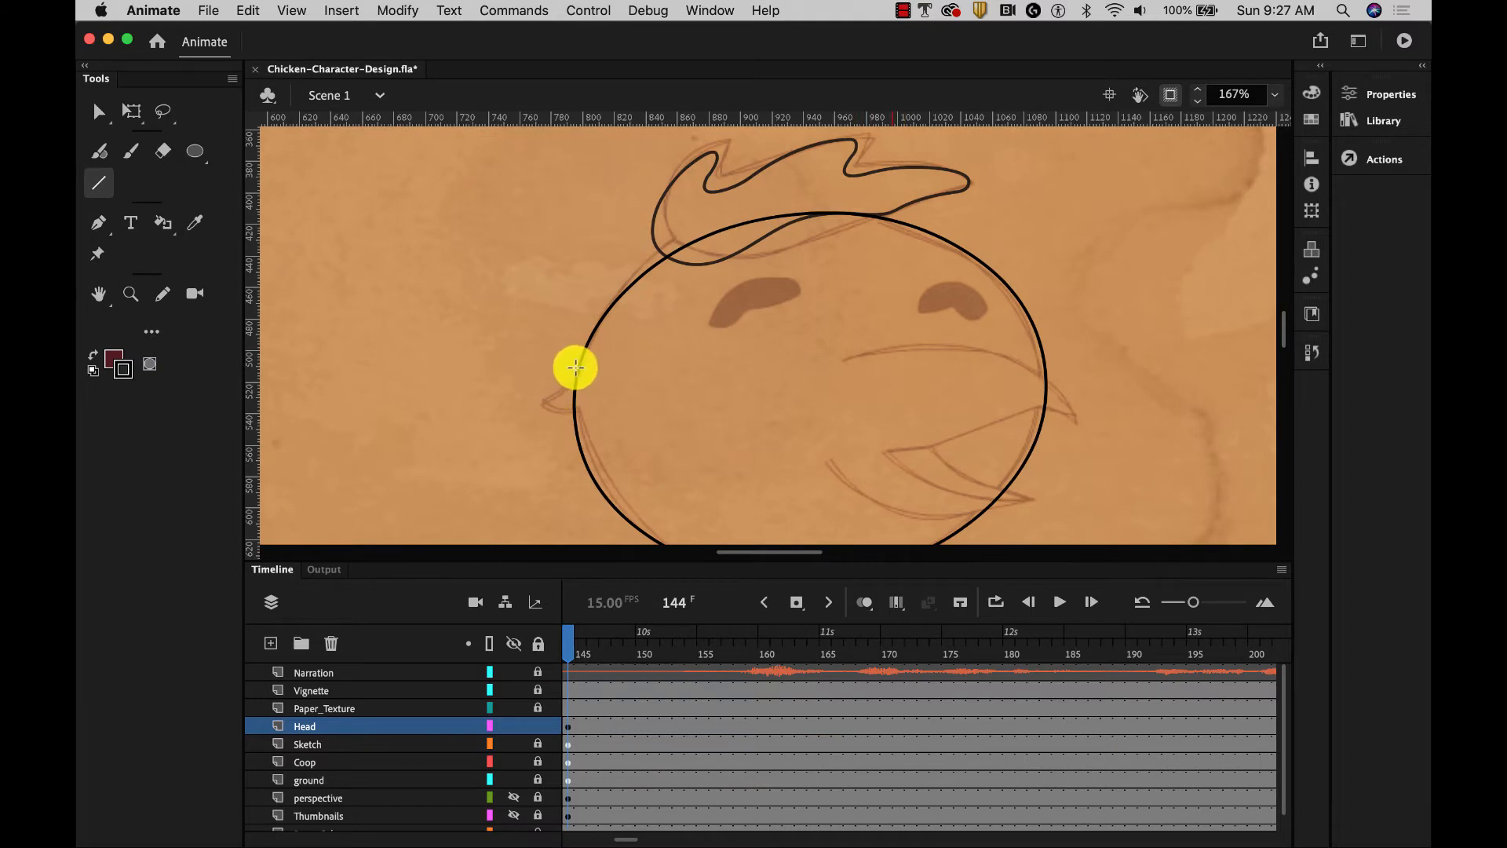
{"action": "mouse_move", "coordinate": [577, 365]}
{"action": "left_mouse_down"}
{"action": "mouse_move", "coordinate": [524, 399]}
{"action": "mouse_move", "coordinate": [582, 399]}
{"action": "mouse_move", "coordinate": [525, 433]}
{"action": "mouse_move", "coordinate": [610, 433]}
{"action": "left_mouse_up"}
{"action": "left_click_drag", "start_coordinate": [610, 433], "coordinate": [579, 366]}
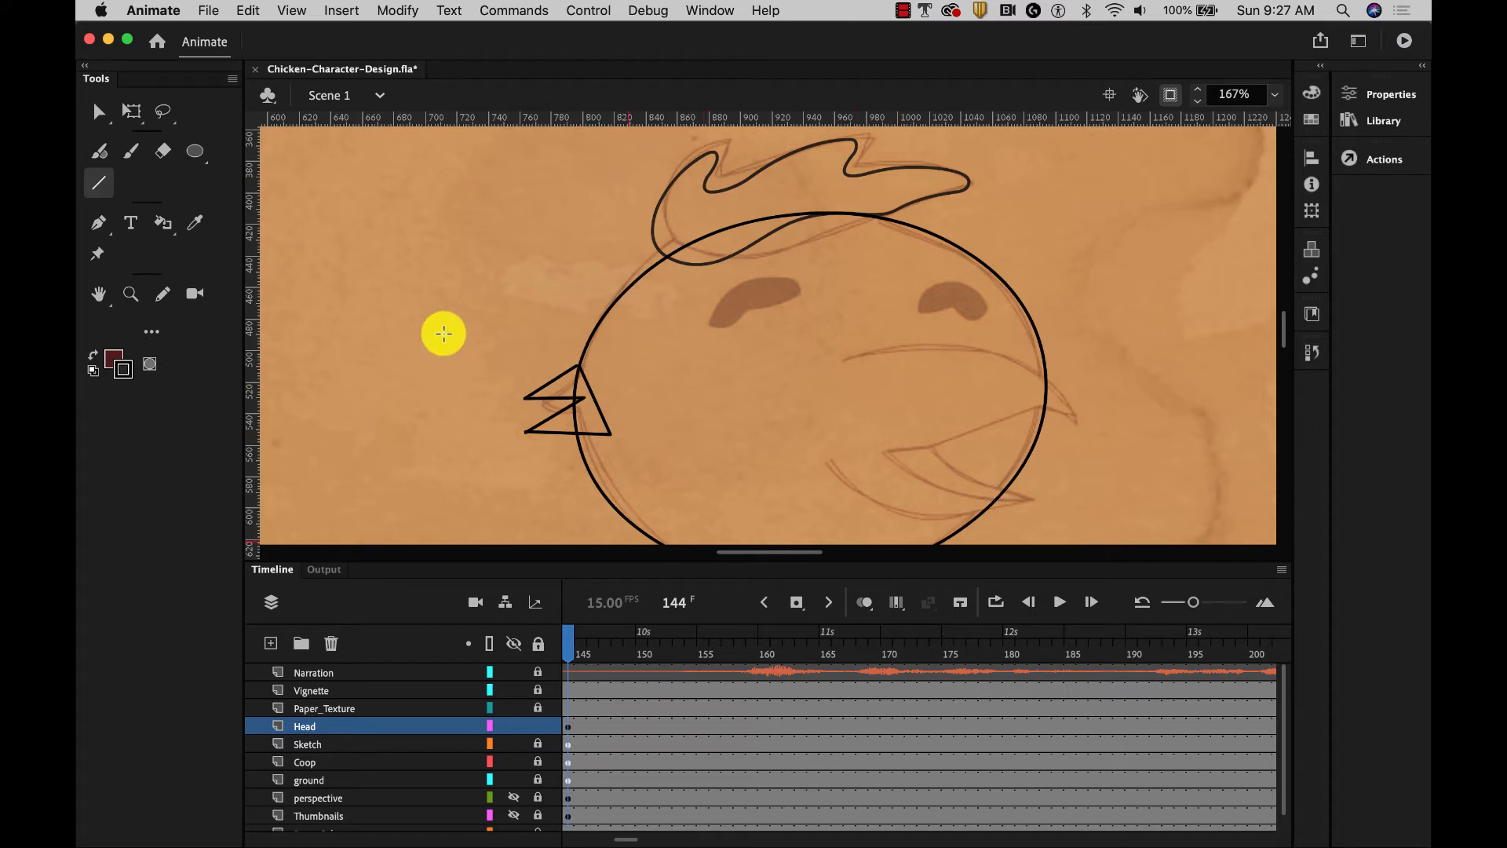
Bend the tuft's straight lines into feather-like curves and pull its lower inner corner slightly toward the head's edge.
{"action": "left_click_drag", "start_coordinate": [102, 118], "coordinate": [170, 115]}
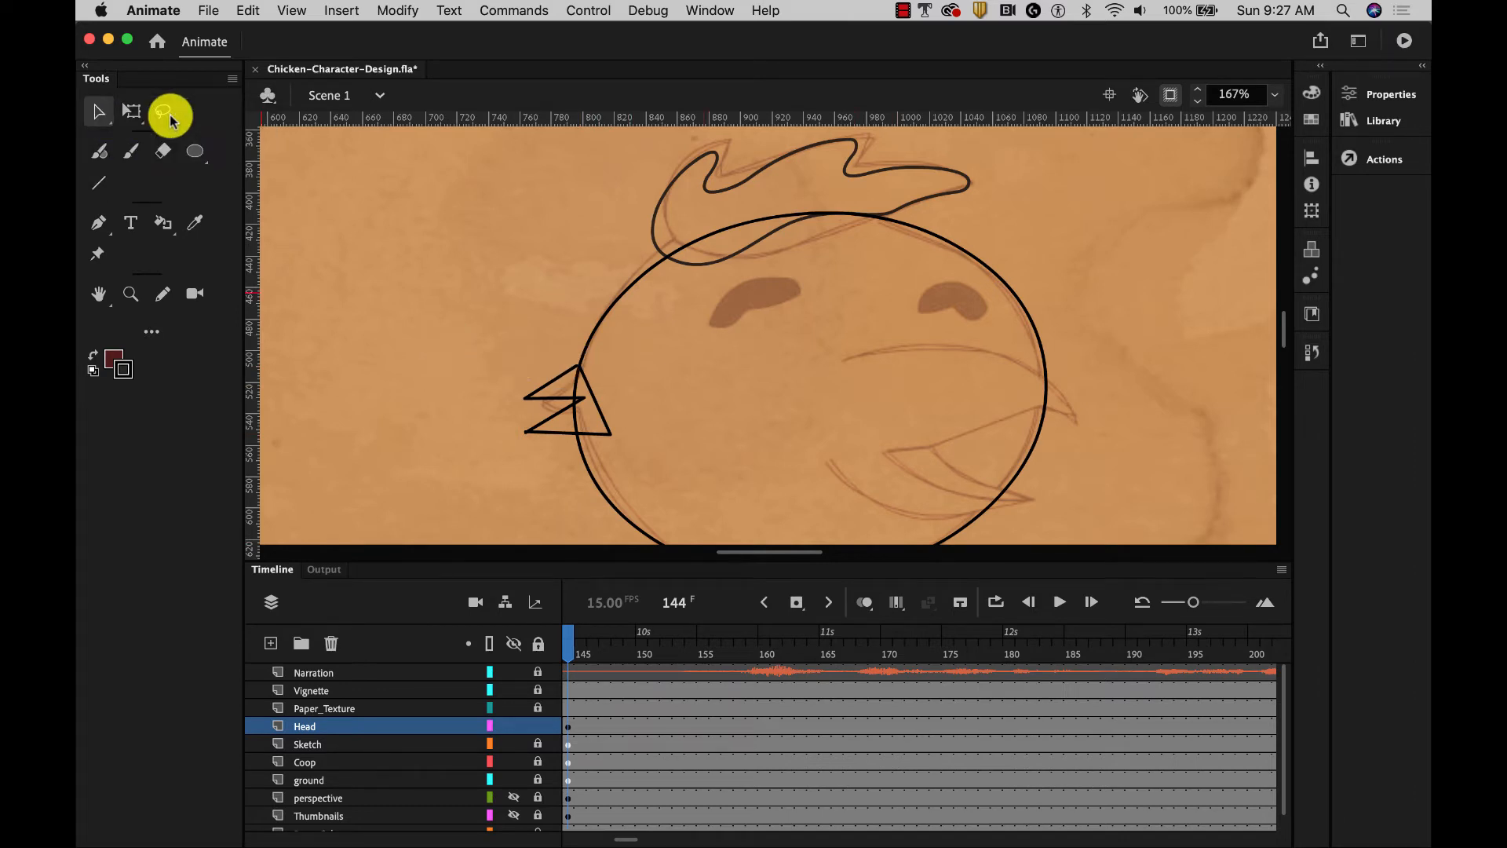
{"action": "left_click", "coordinate": [578, 370]}
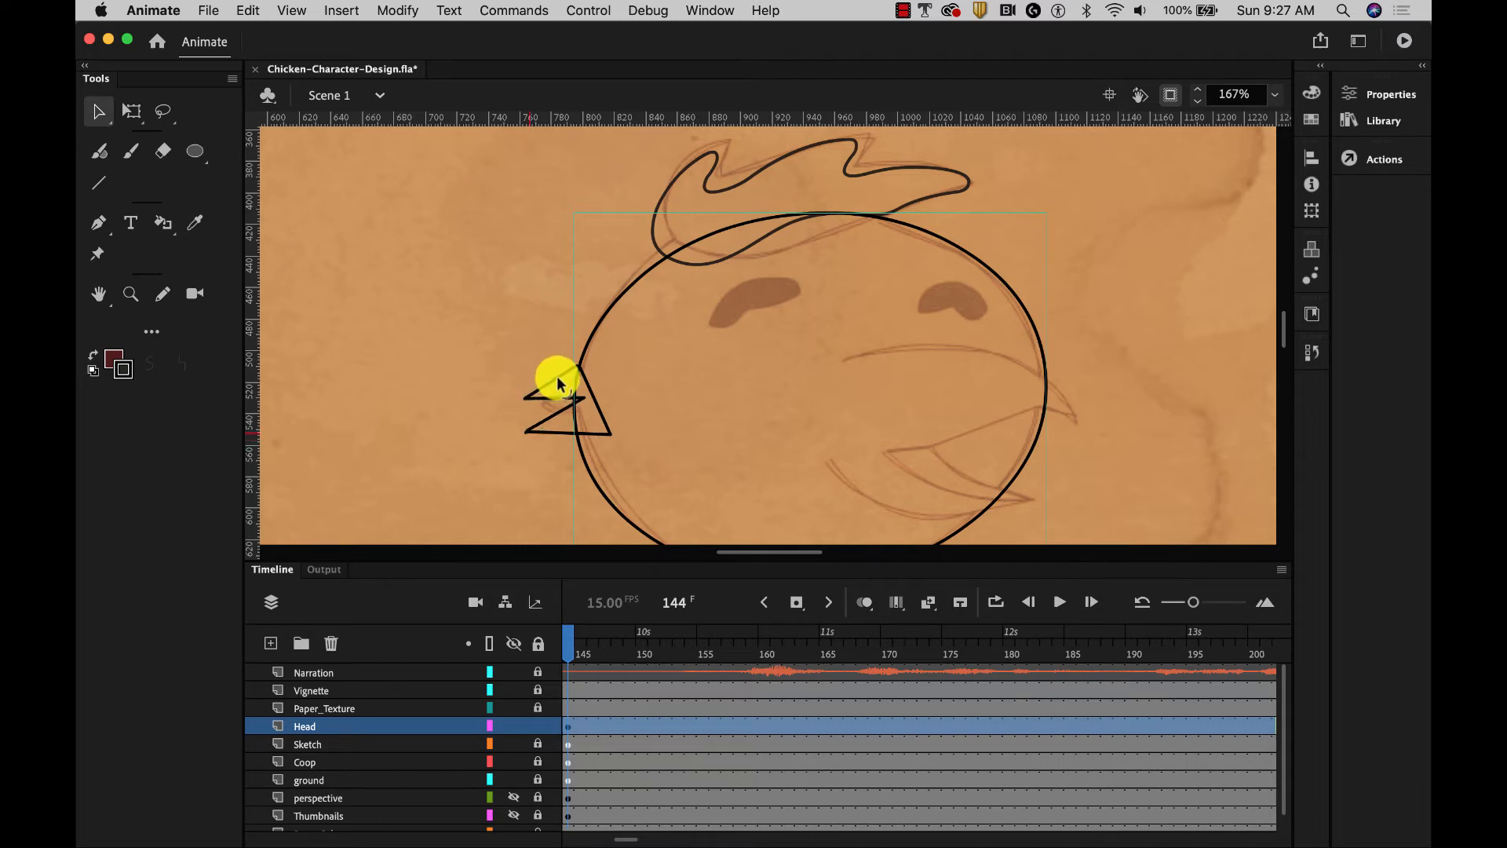
{"action": "left_click_drag", "start_coordinate": [560, 380], "coordinate": [553, 420]}
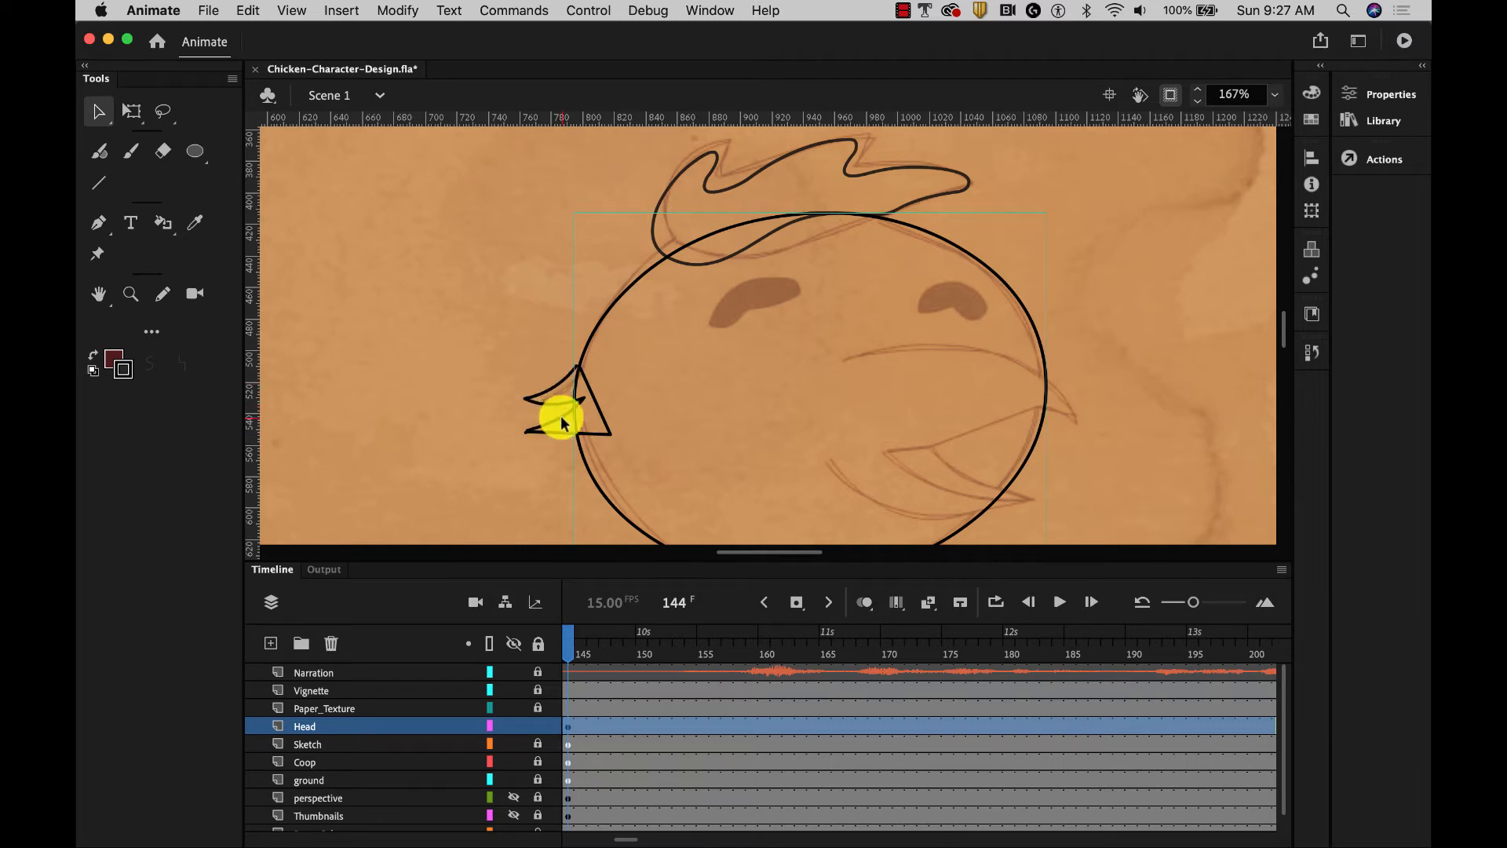
{"action": "left_click_drag", "start_coordinate": [570, 440], "coordinate": [560, 453]}
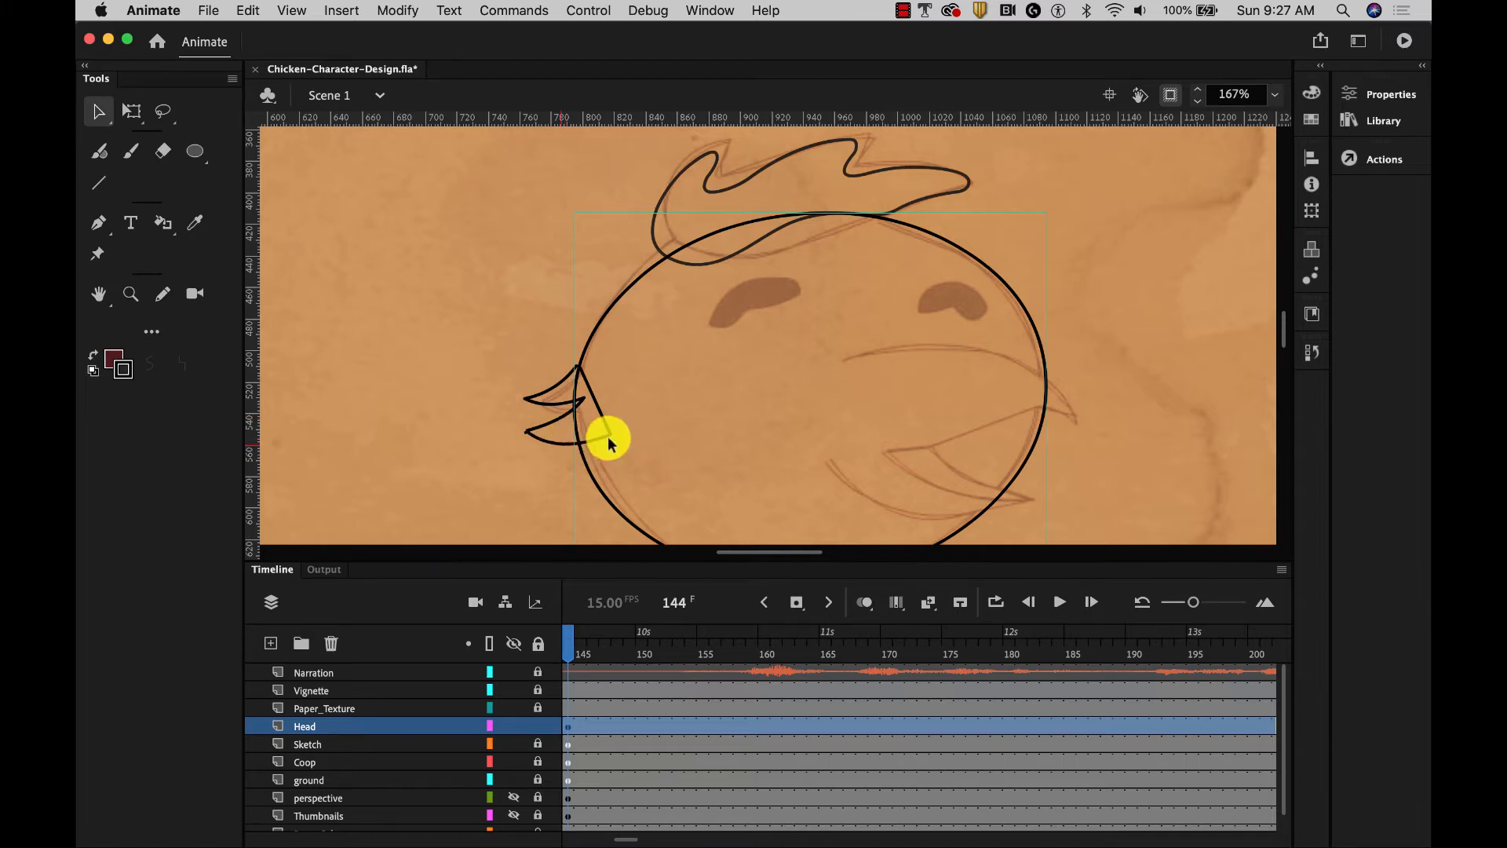
{"action": "left_click_drag", "start_coordinate": [610, 434], "coordinate": [597, 431]}
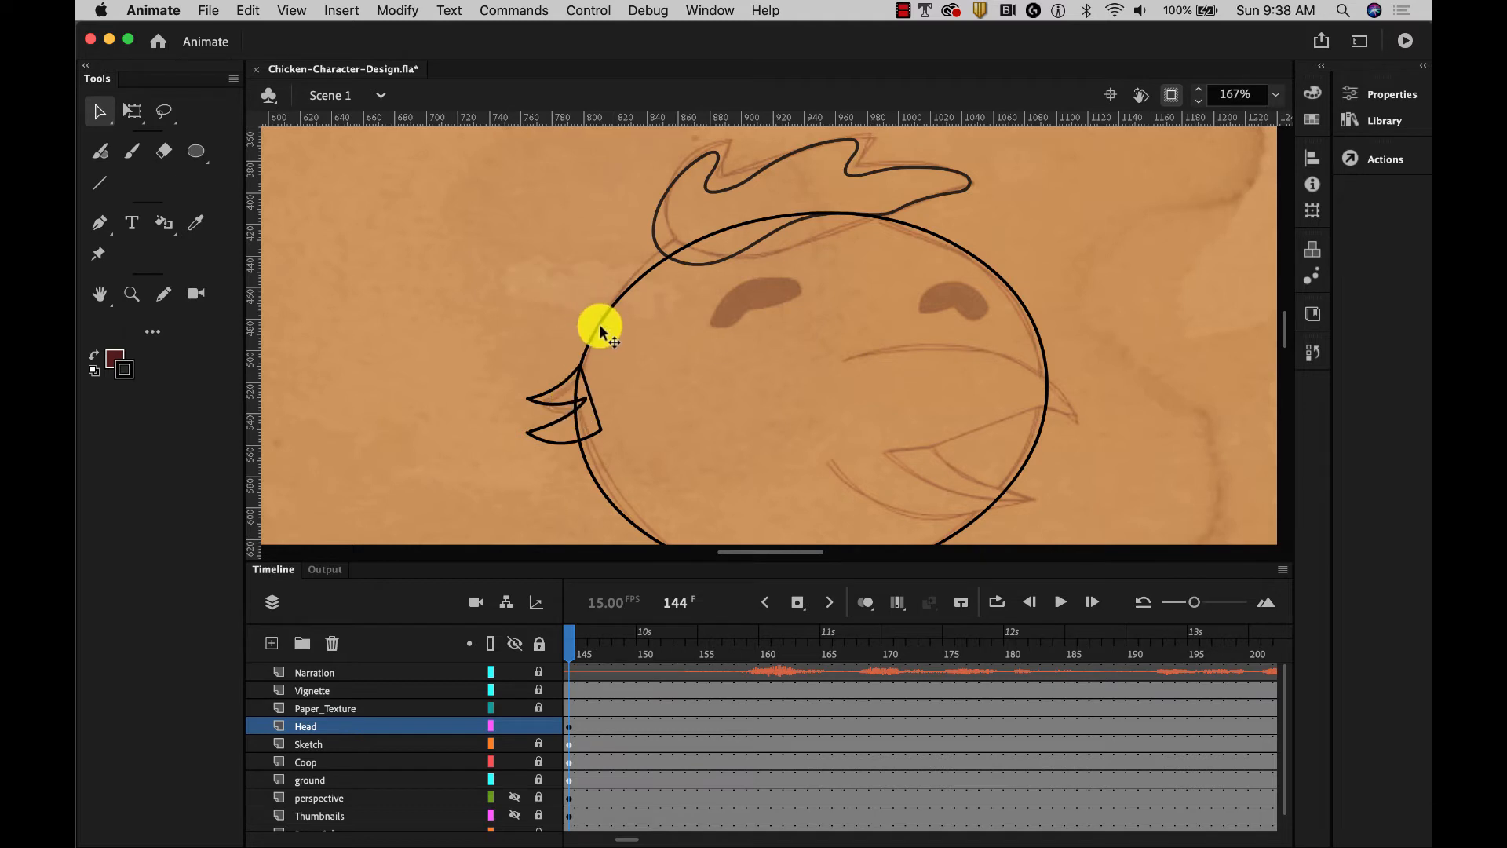
Ungroup the head oval so its outline merges with the tuft lines, and clear the selection.
{"action": "left_click", "coordinate": [600, 323]}
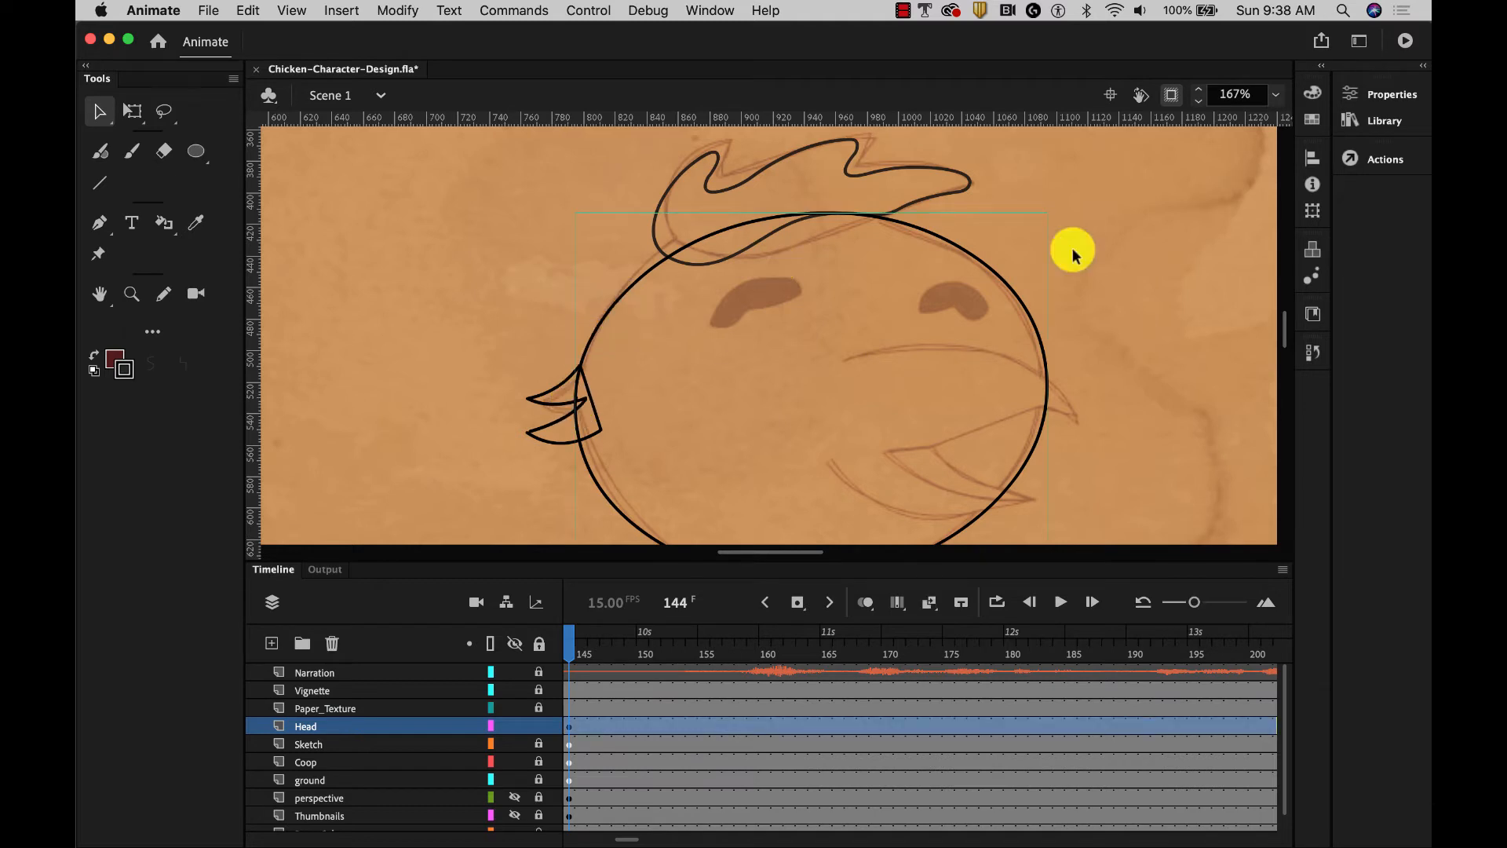
{"action": "left_click", "coordinate": [396, 10]}
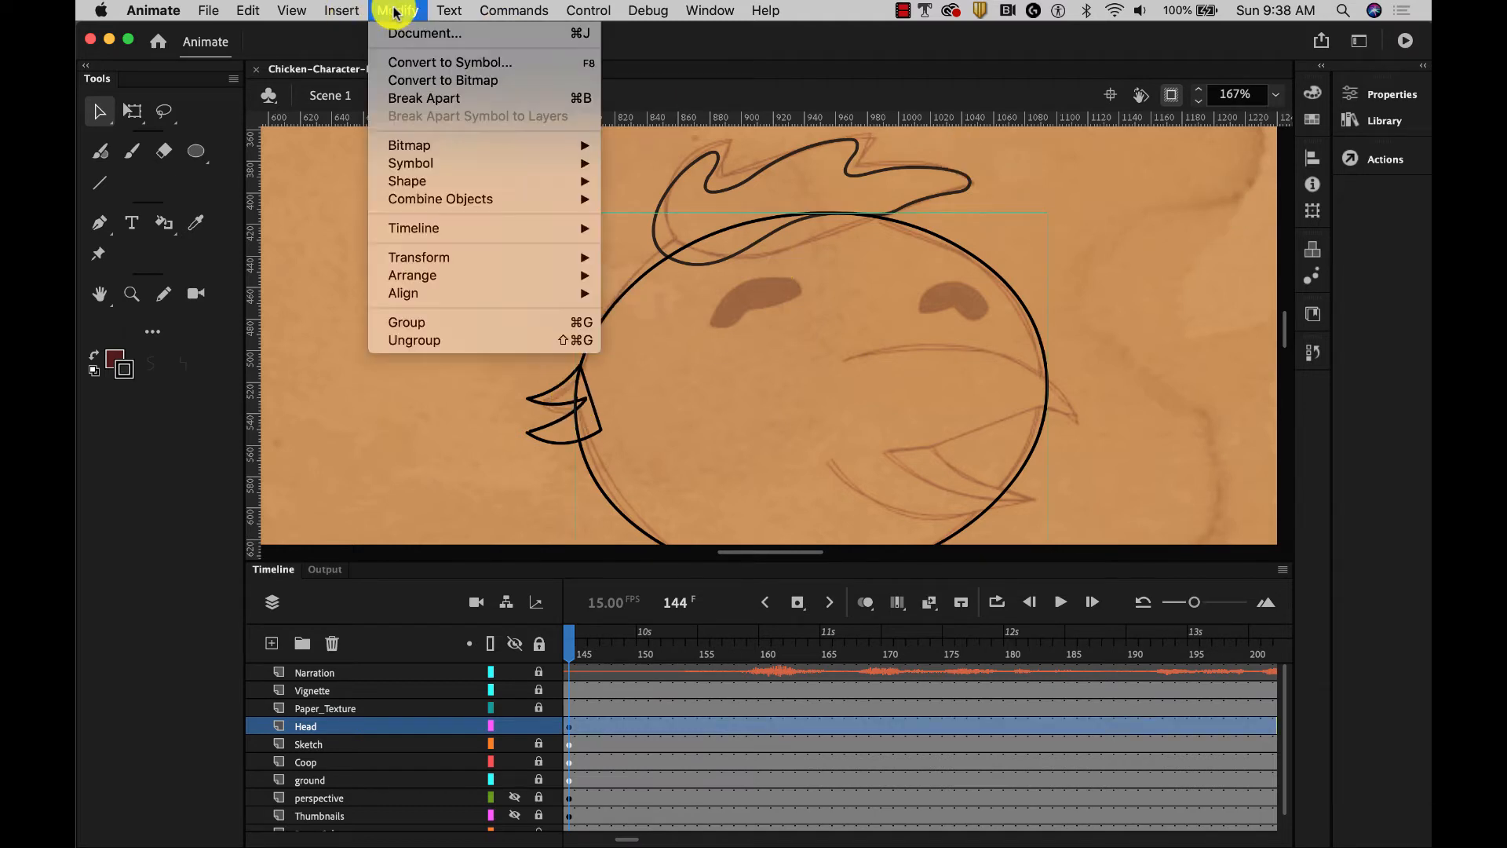
{"action": "left_click", "coordinate": [425, 339]}
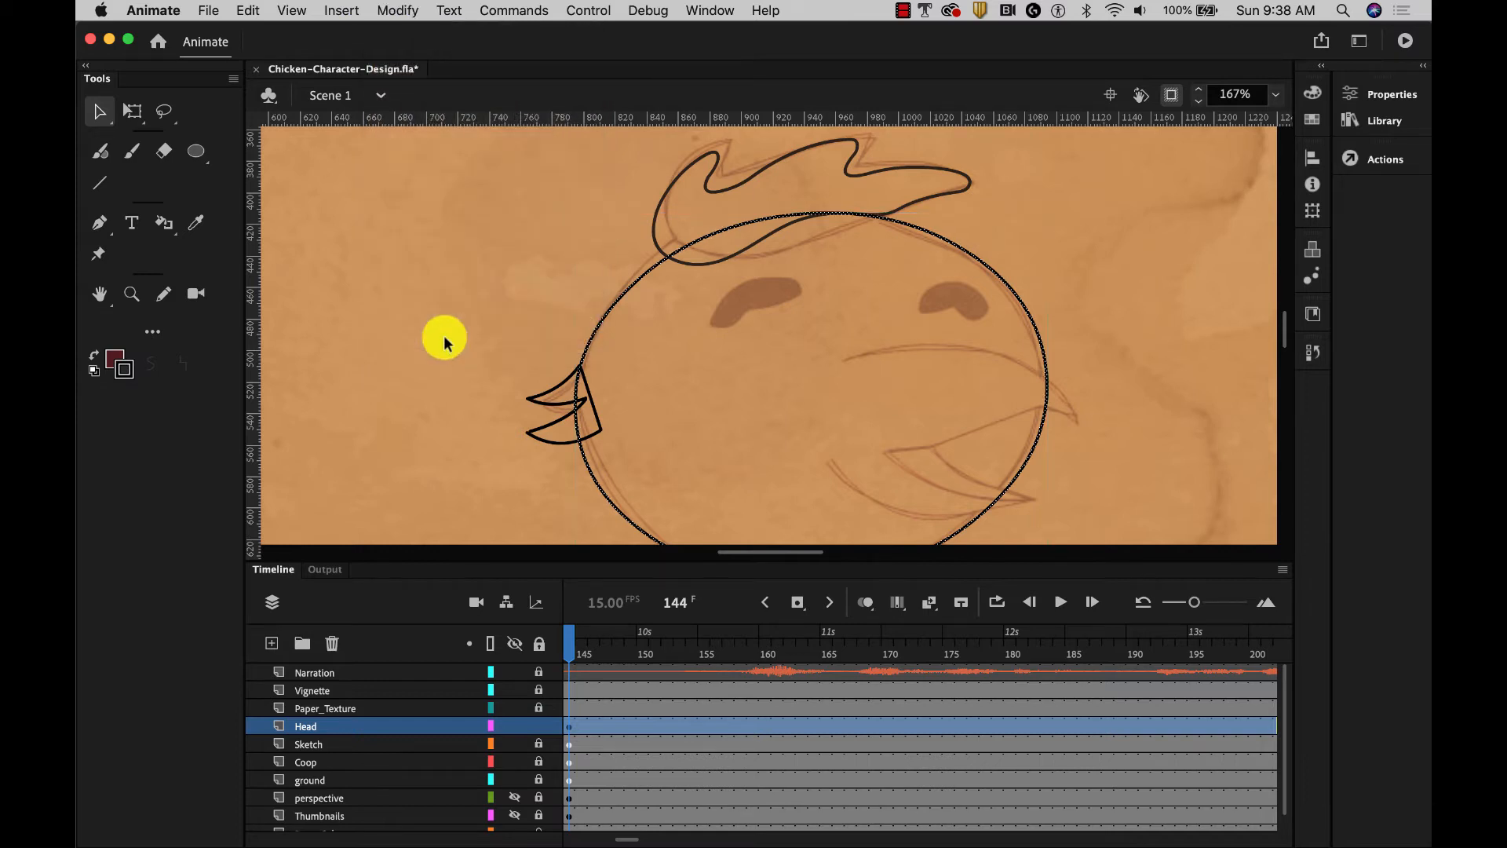
{"action": "left_click", "coordinate": [530, 362]}
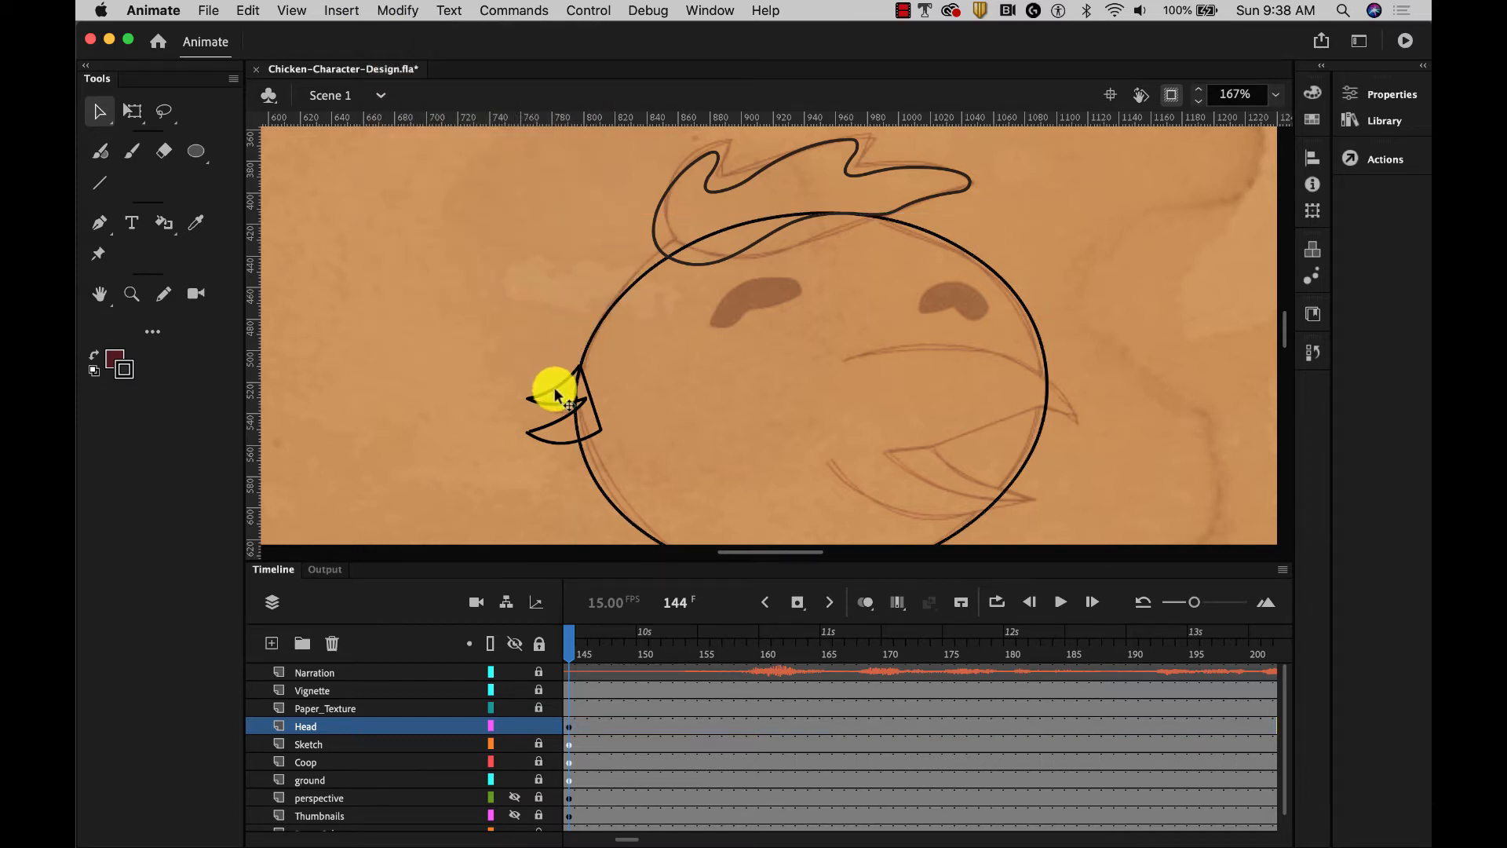
Delete the tuft's straight inner closing line inside the head outline.
{"action": "left_click", "coordinate": [555, 390]}
{"action": "left_click", "coordinate": [583, 398]}
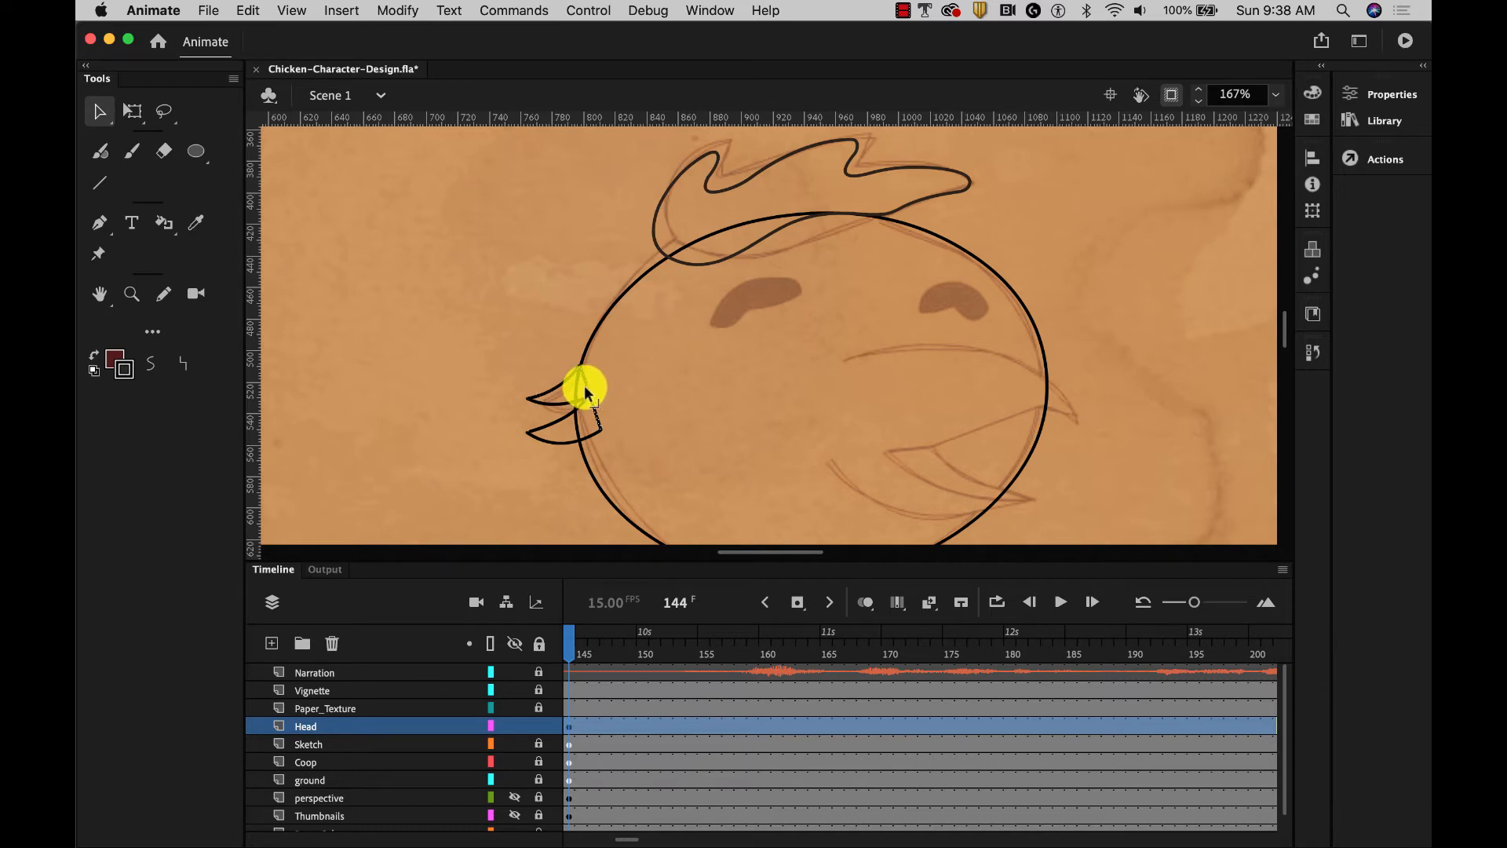
{"action": "left_click", "coordinate": [445, 360]}
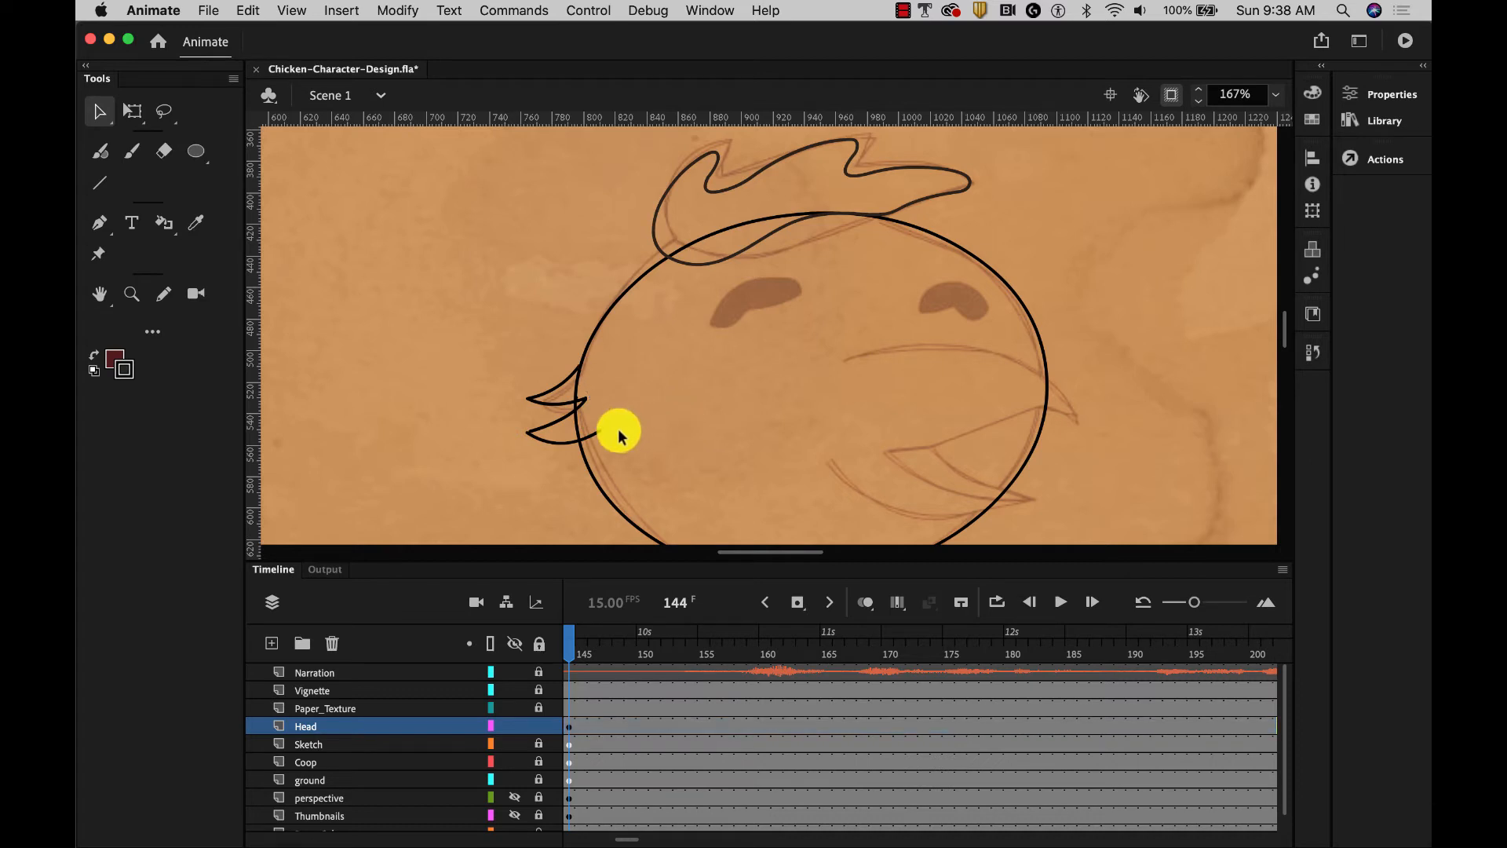
Erase the head outline crossing the tuft and the lower feather's line end overhanging inside the head with the Eraser.
{"action": "left_click", "coordinate": [161, 156]}
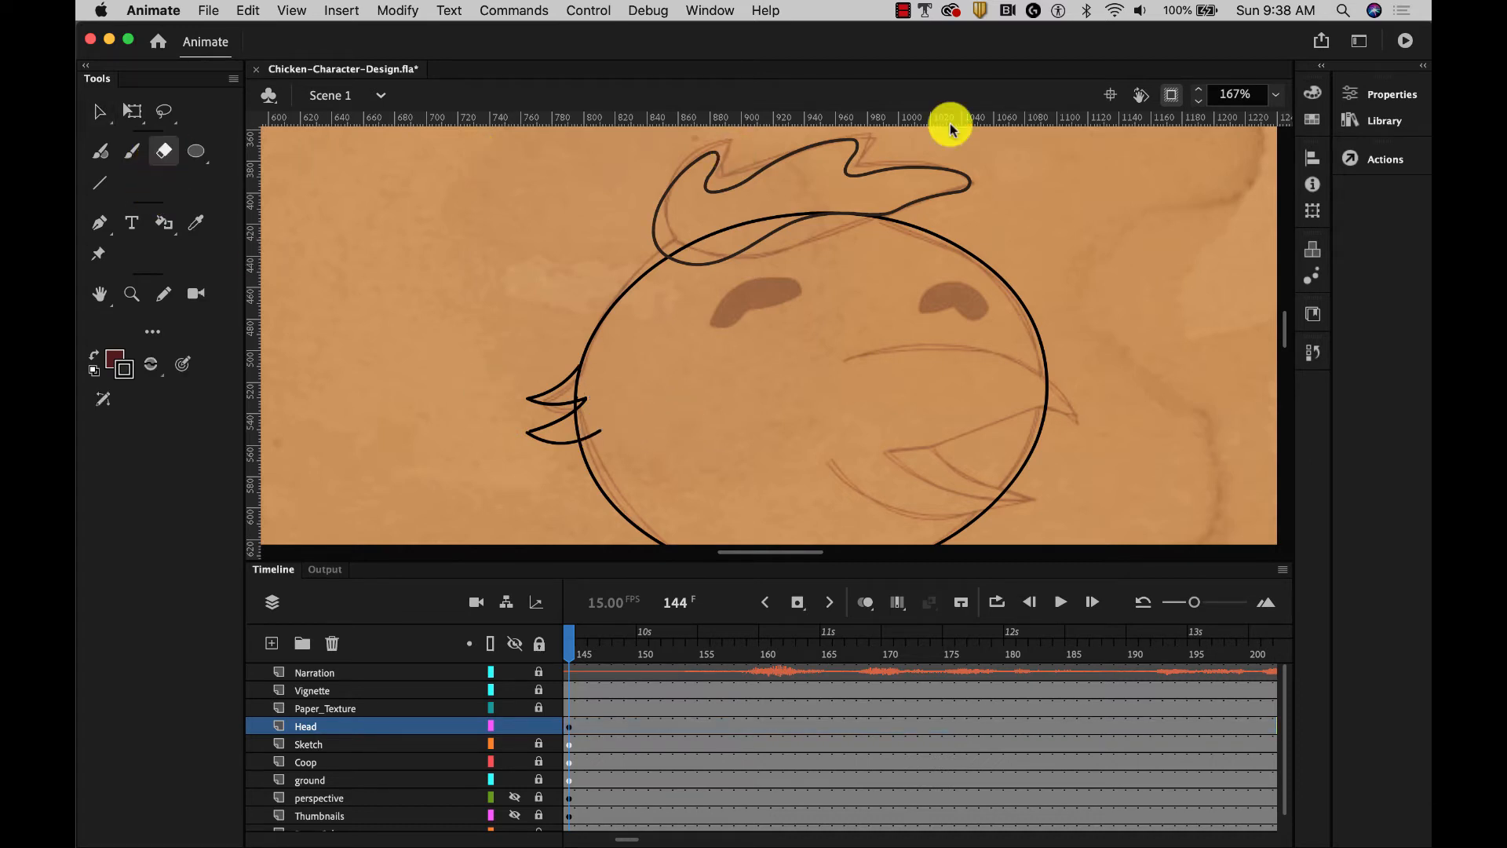
{"action": "left_click", "coordinate": [1361, 94]}
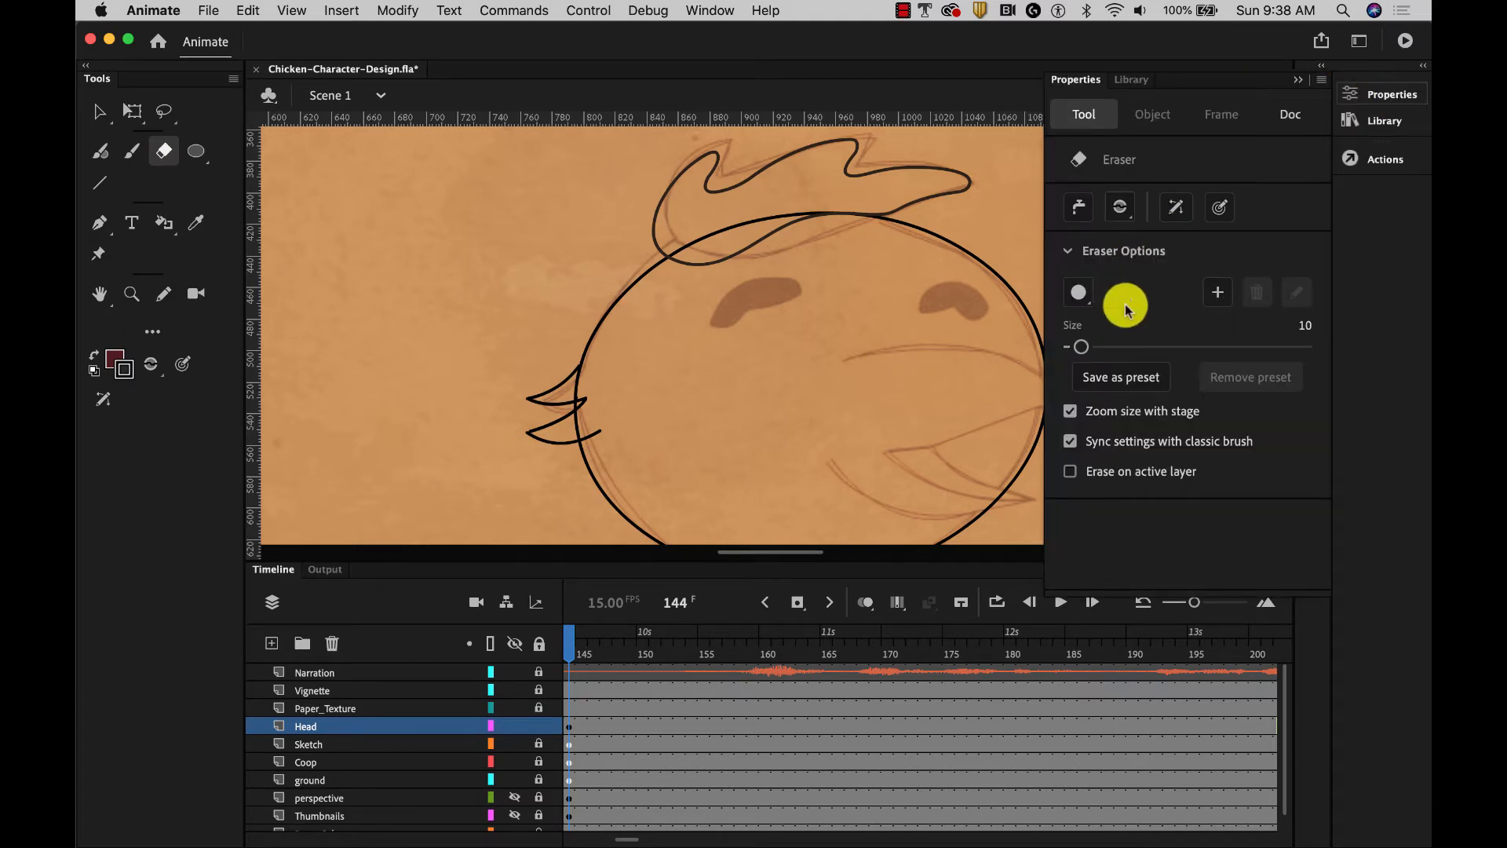
{"action": "left_click", "coordinate": [1379, 94]}
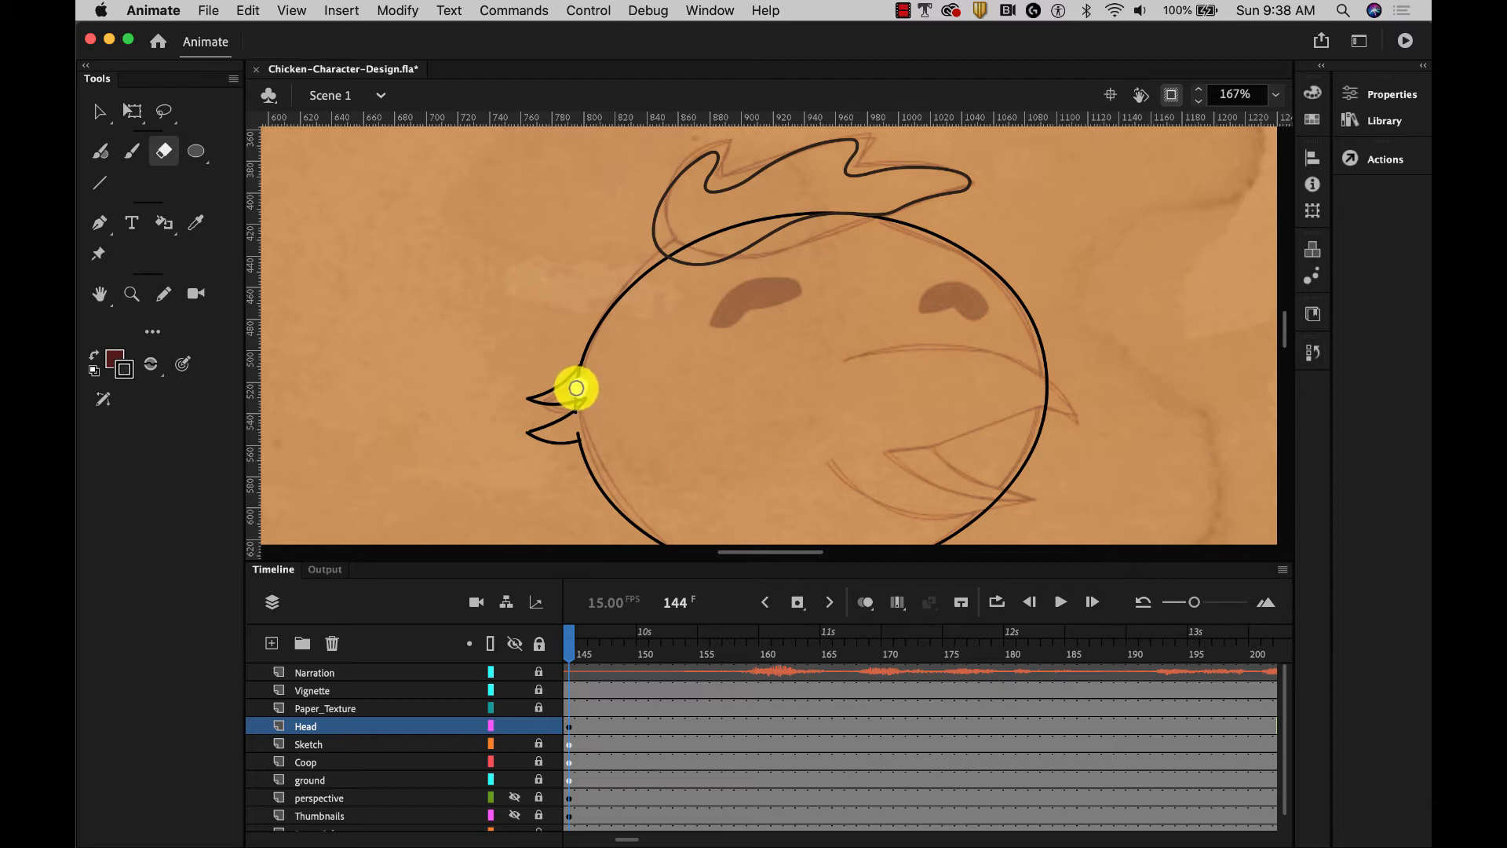
Select and delete the leftover fragments of the head outline between the two feathers.
{"action": "left_click", "coordinate": [99, 111]}
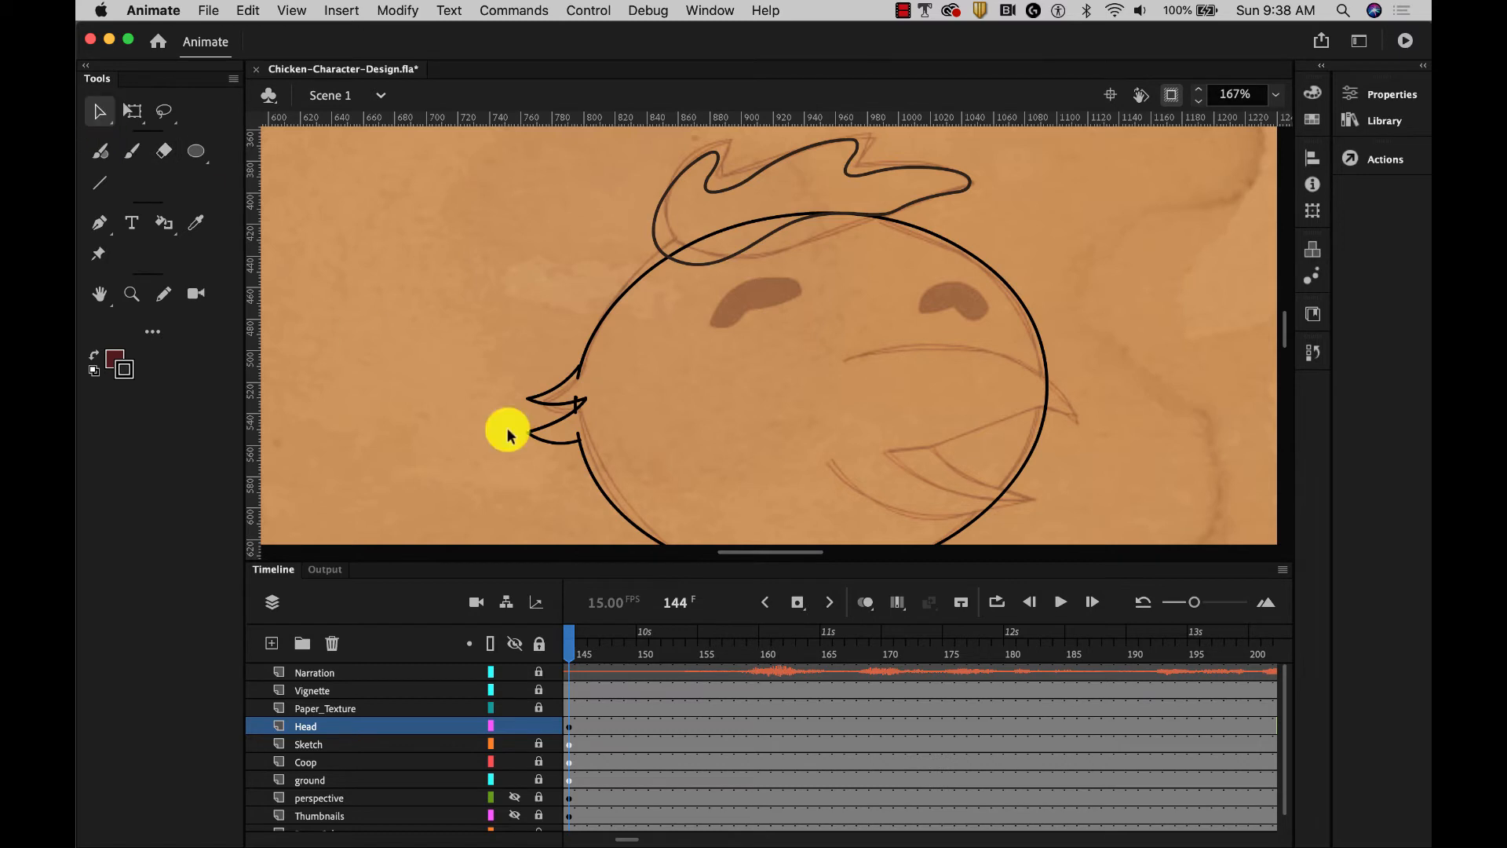
{"action": "left_click", "coordinate": [577, 411]}
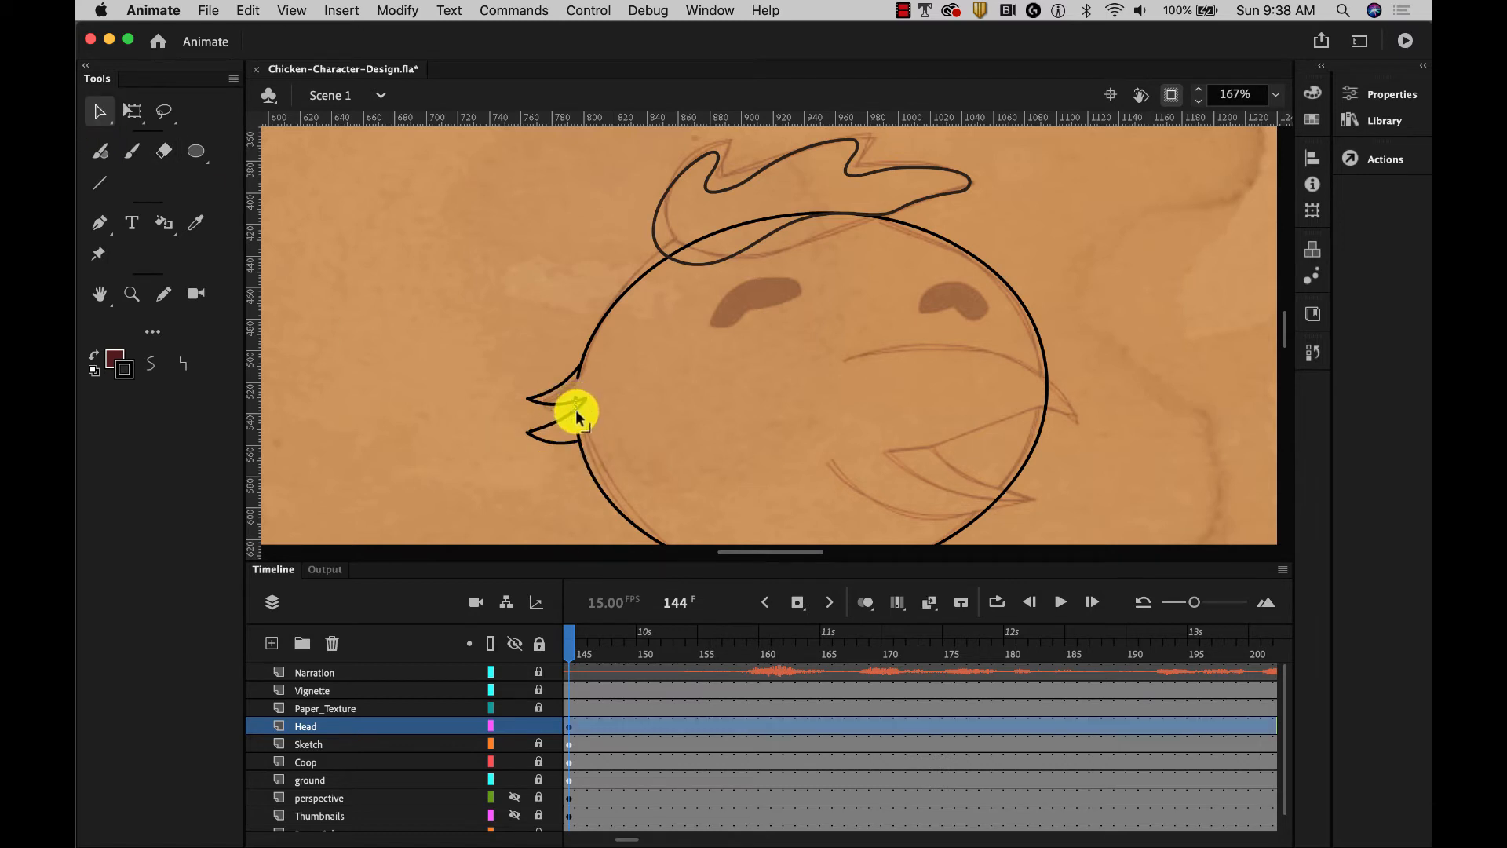
{"action": "key", "text": "Delete"}
{"action": "left_click", "coordinate": [575, 396]}
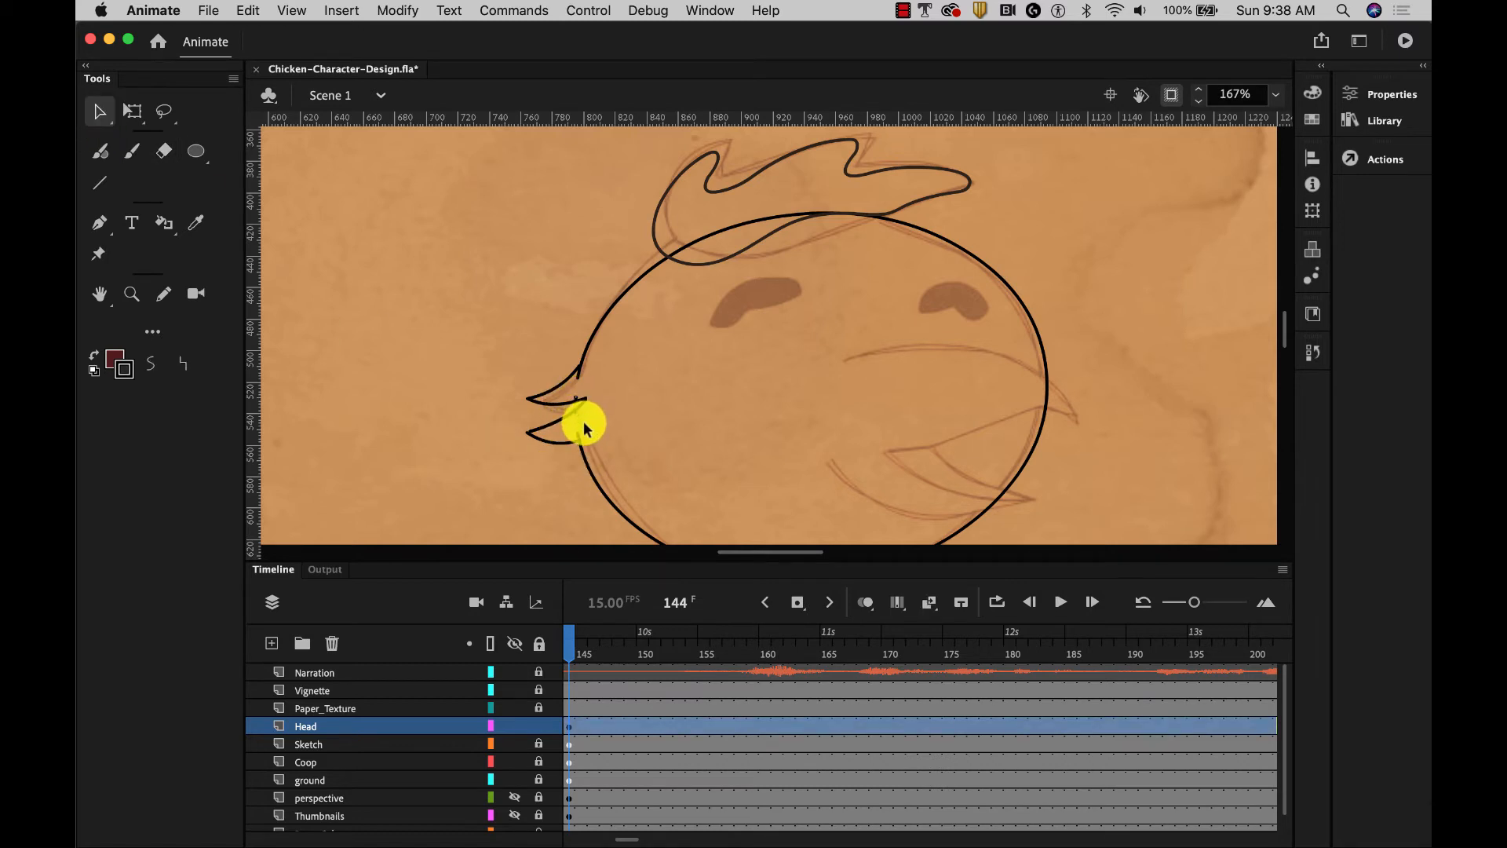
{"action": "key", "text": "Delete"}
{"action": "left_click", "coordinate": [576, 399]}
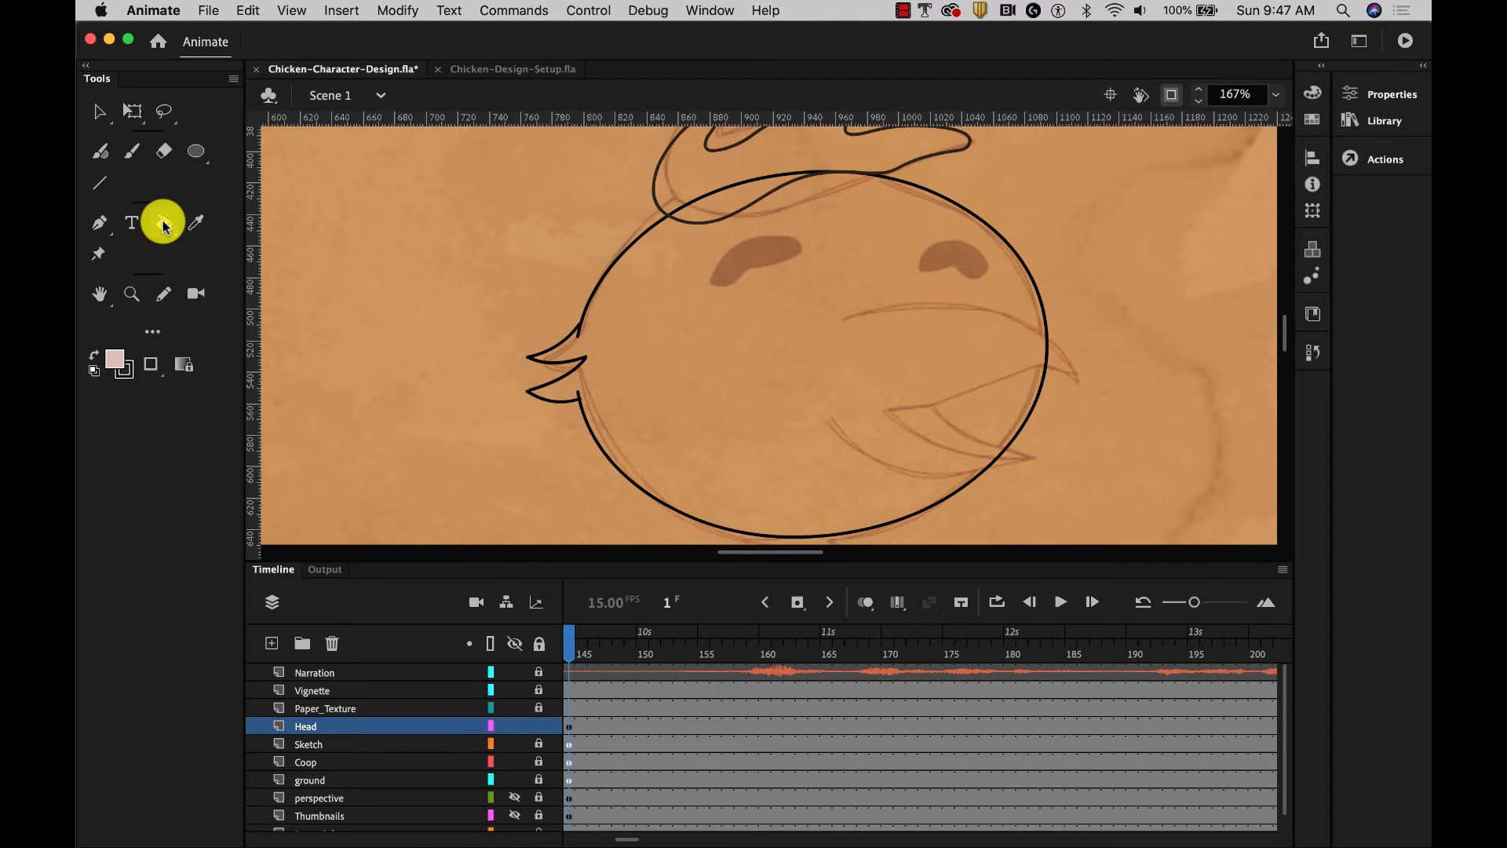
Fill the head and its tuft with light pink using the Paint Bucket set to Close Large Gaps.
{"action": "left_click", "coordinate": [151, 364]}
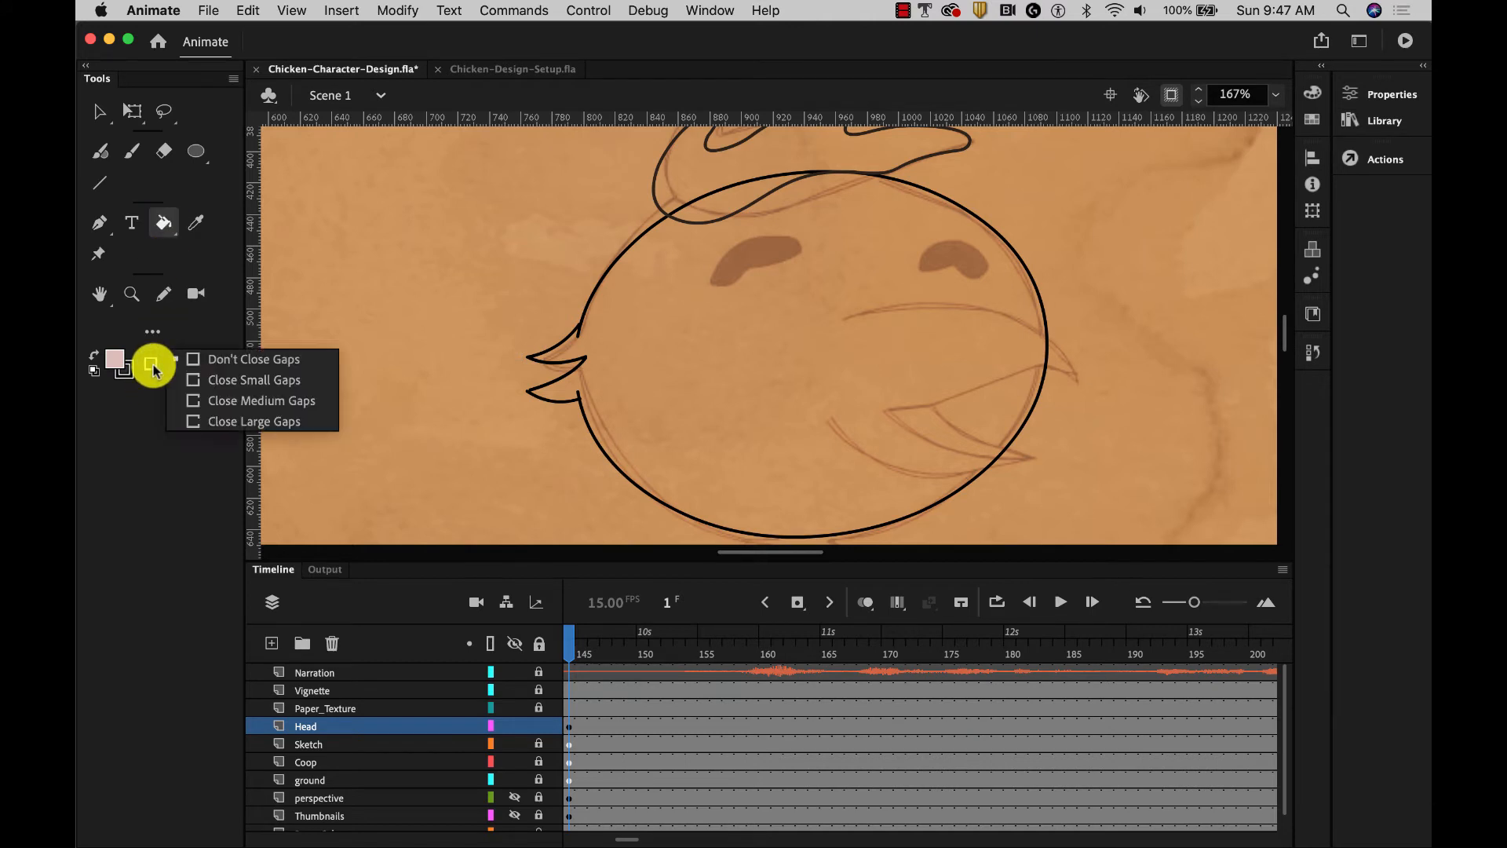
{"action": "left_click", "coordinate": [235, 422]}
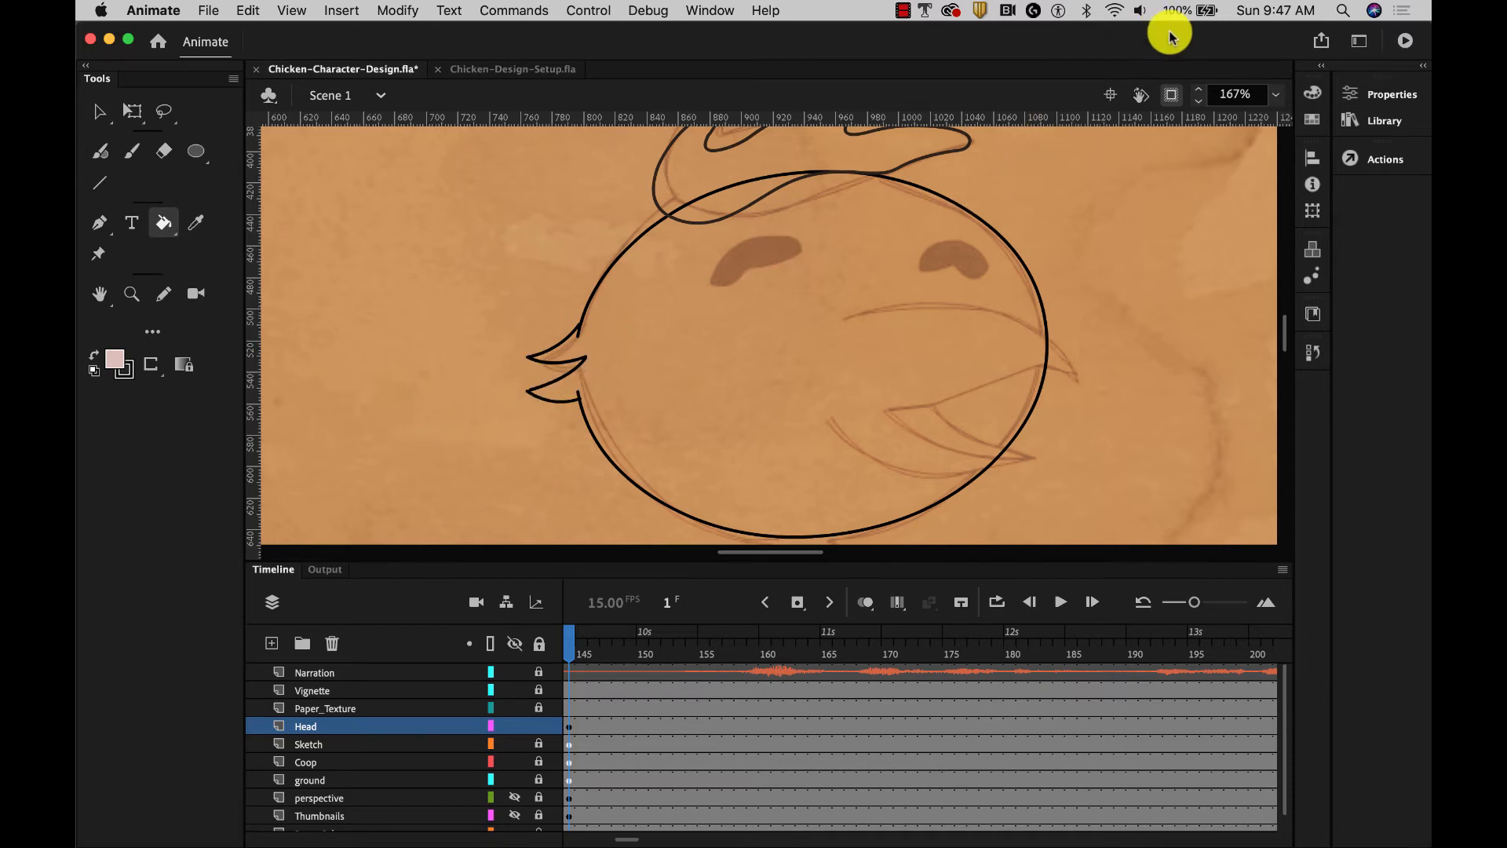
{"action": "left_click", "coordinate": [1316, 92]}
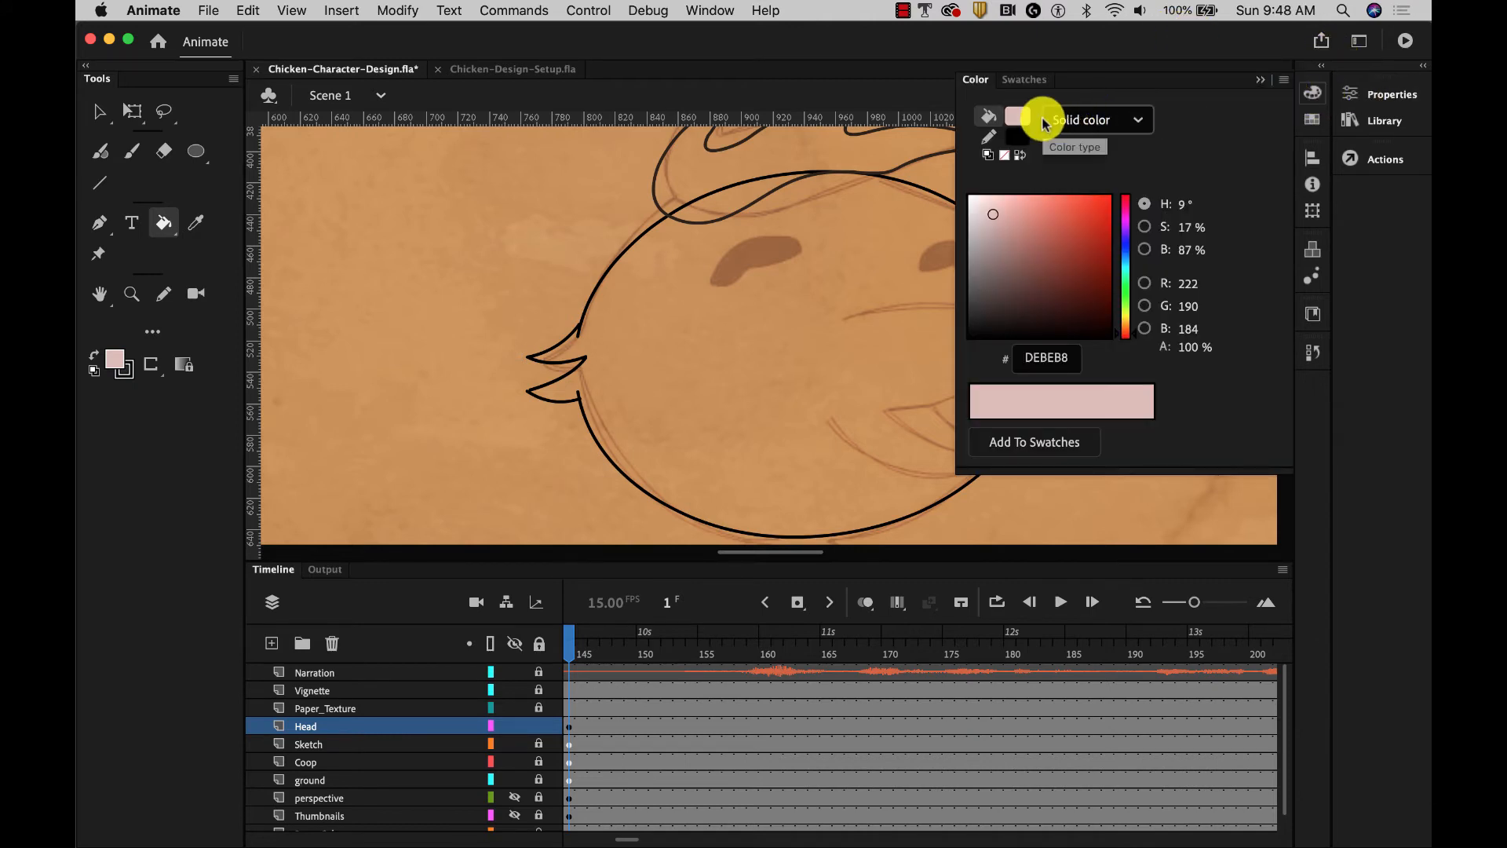
{"action": "left_click", "coordinate": [1025, 80]}
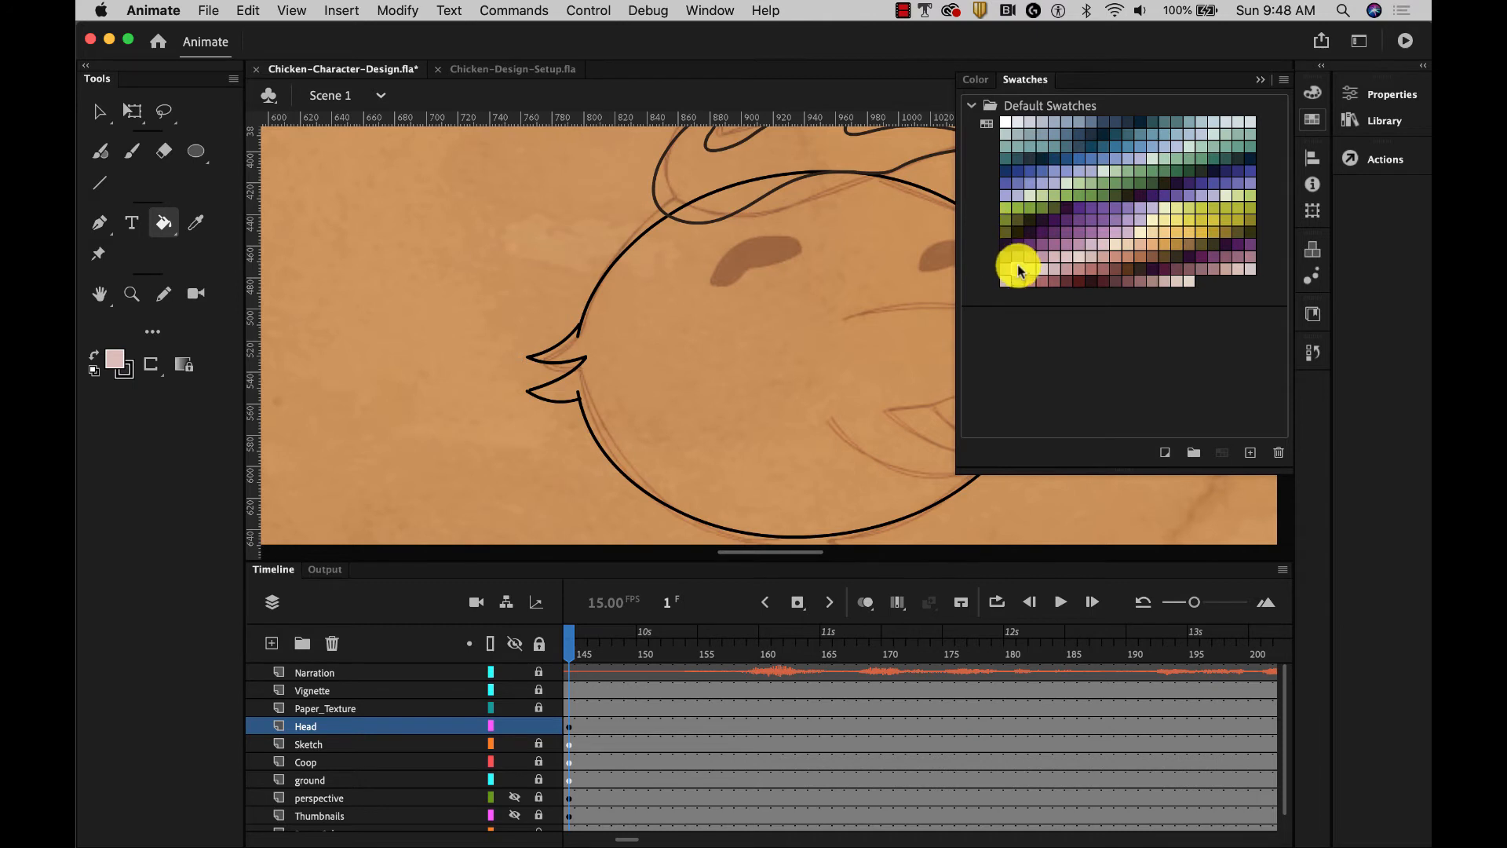
{"action": "left_click", "coordinate": [1261, 78]}
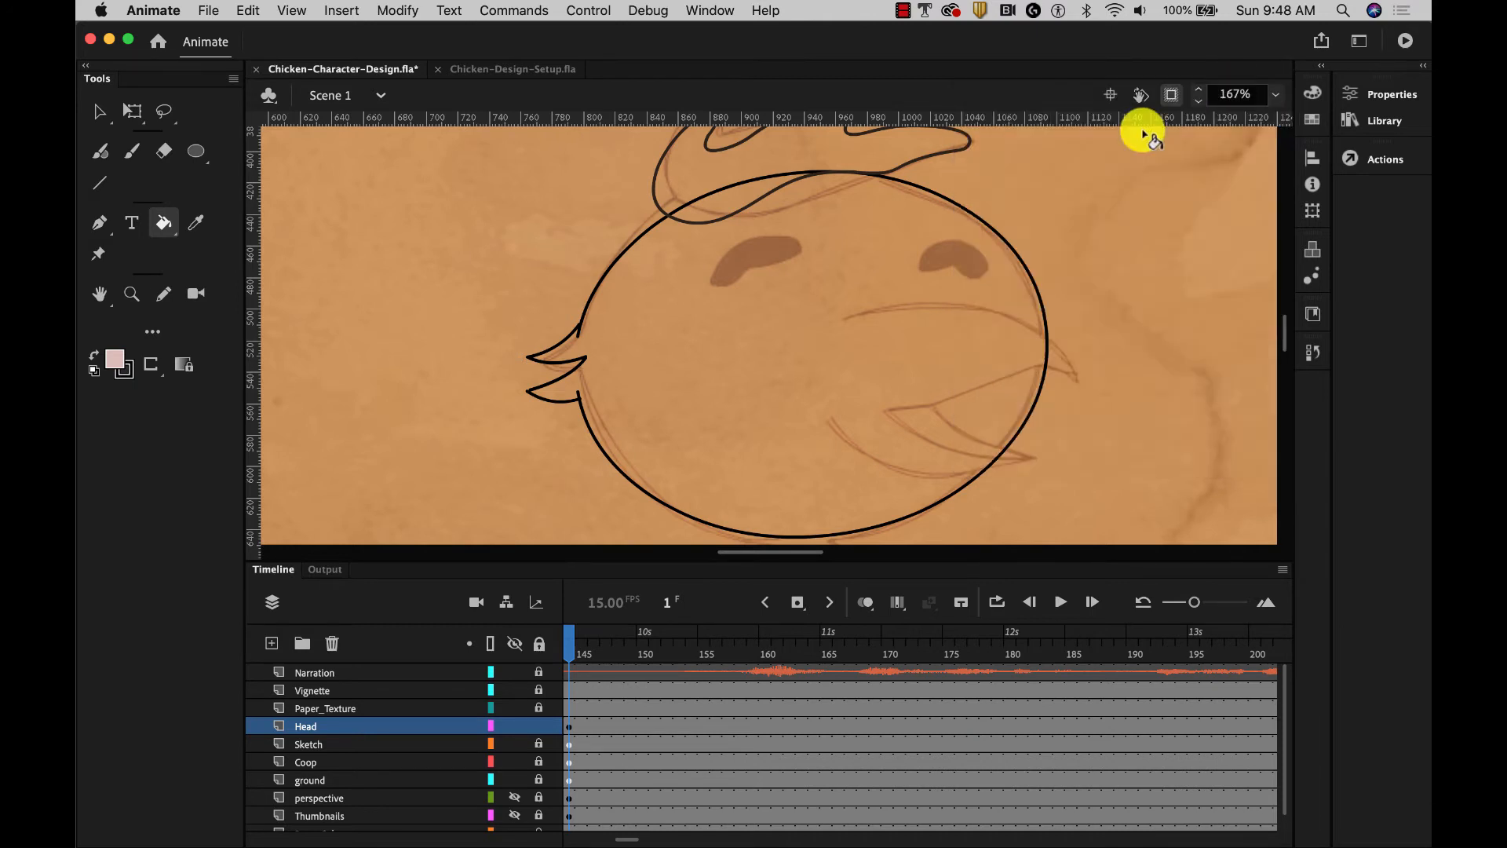
{"action": "left_click", "coordinate": [813, 332]}
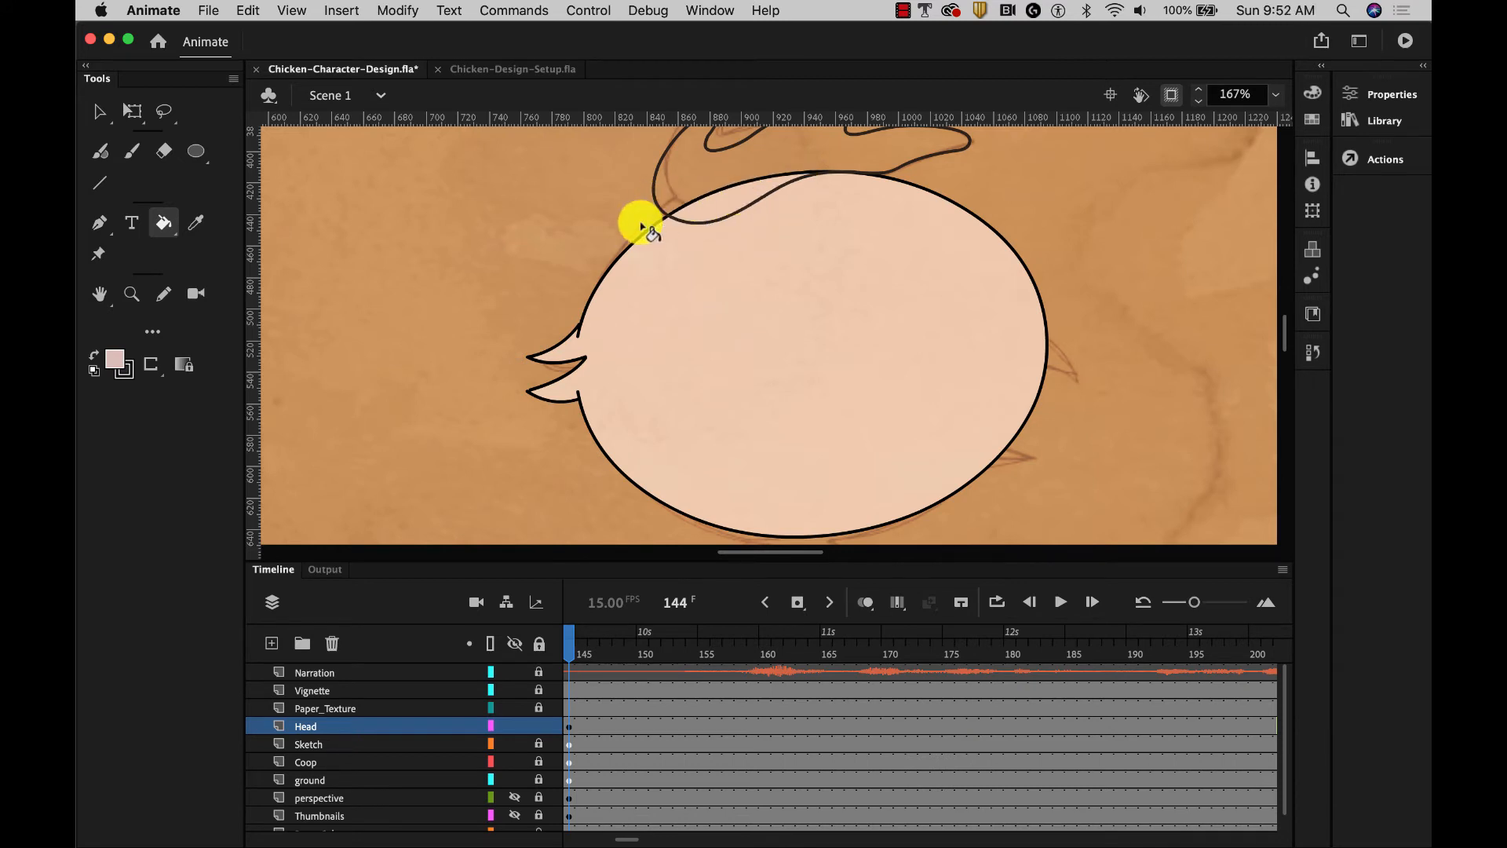
Try recolouring segments of the head outline dark red with the Ink Bottle tool.
{"action": "left_click", "coordinate": [165, 226]}
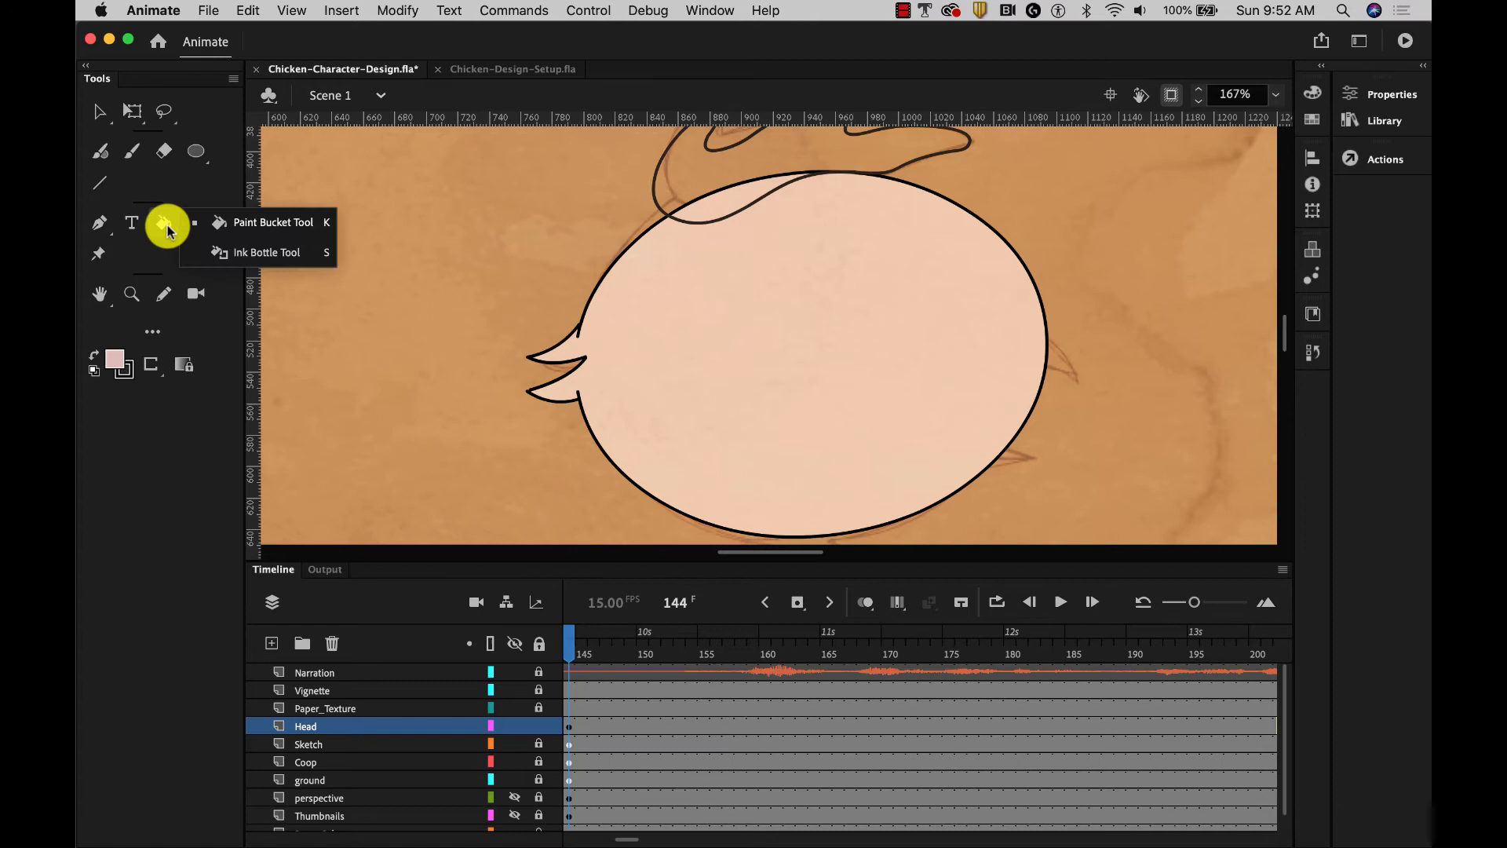
{"action": "left_click", "coordinate": [266, 255]}
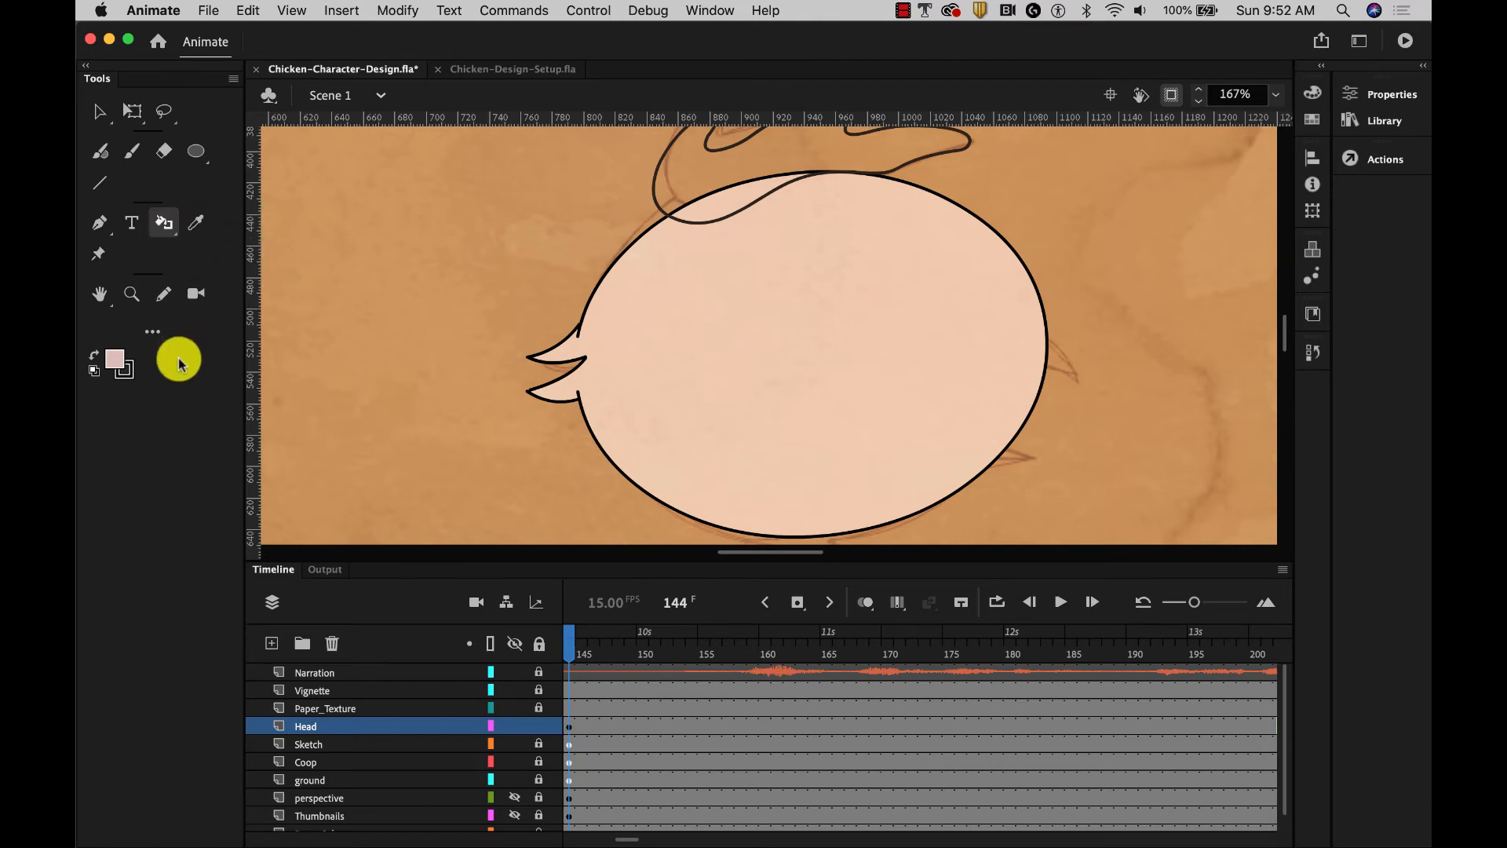
{"action": "left_click", "coordinate": [125, 371]}
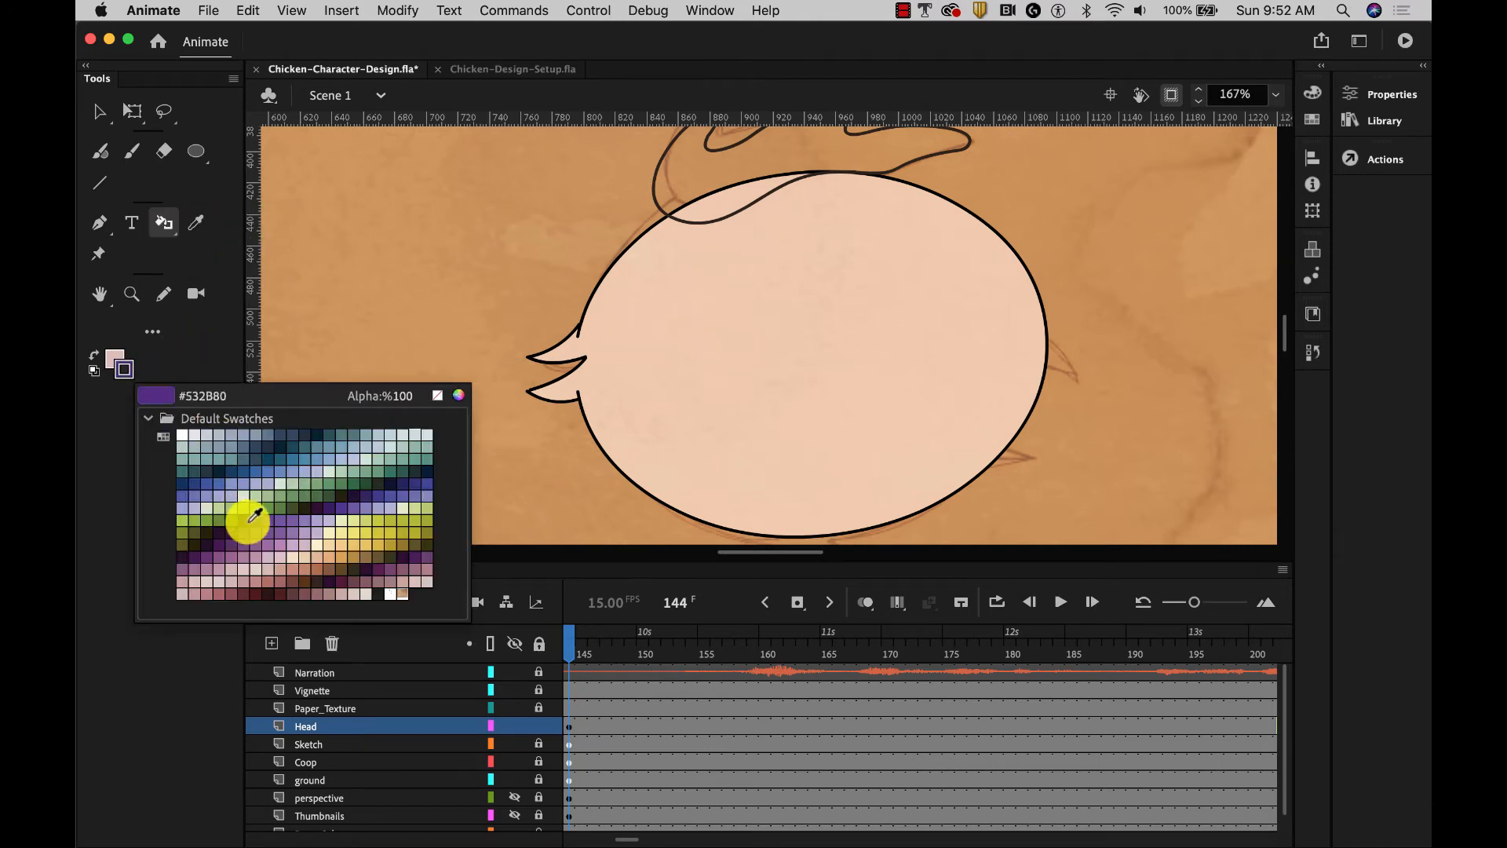
{"action": "left_click", "coordinate": [375, 571]}
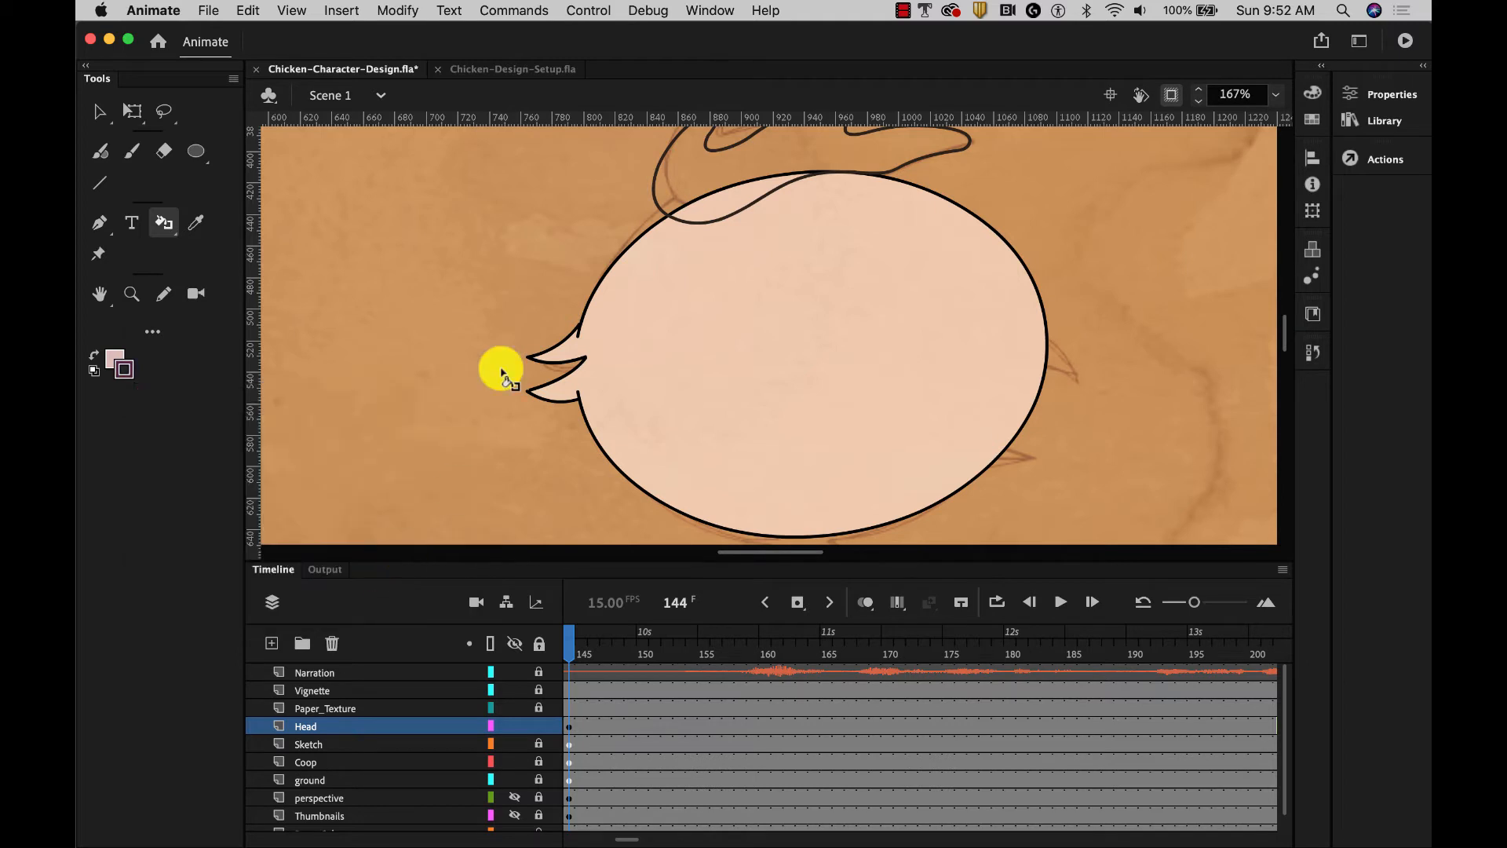
{"action": "left_click", "coordinate": [618, 260]}
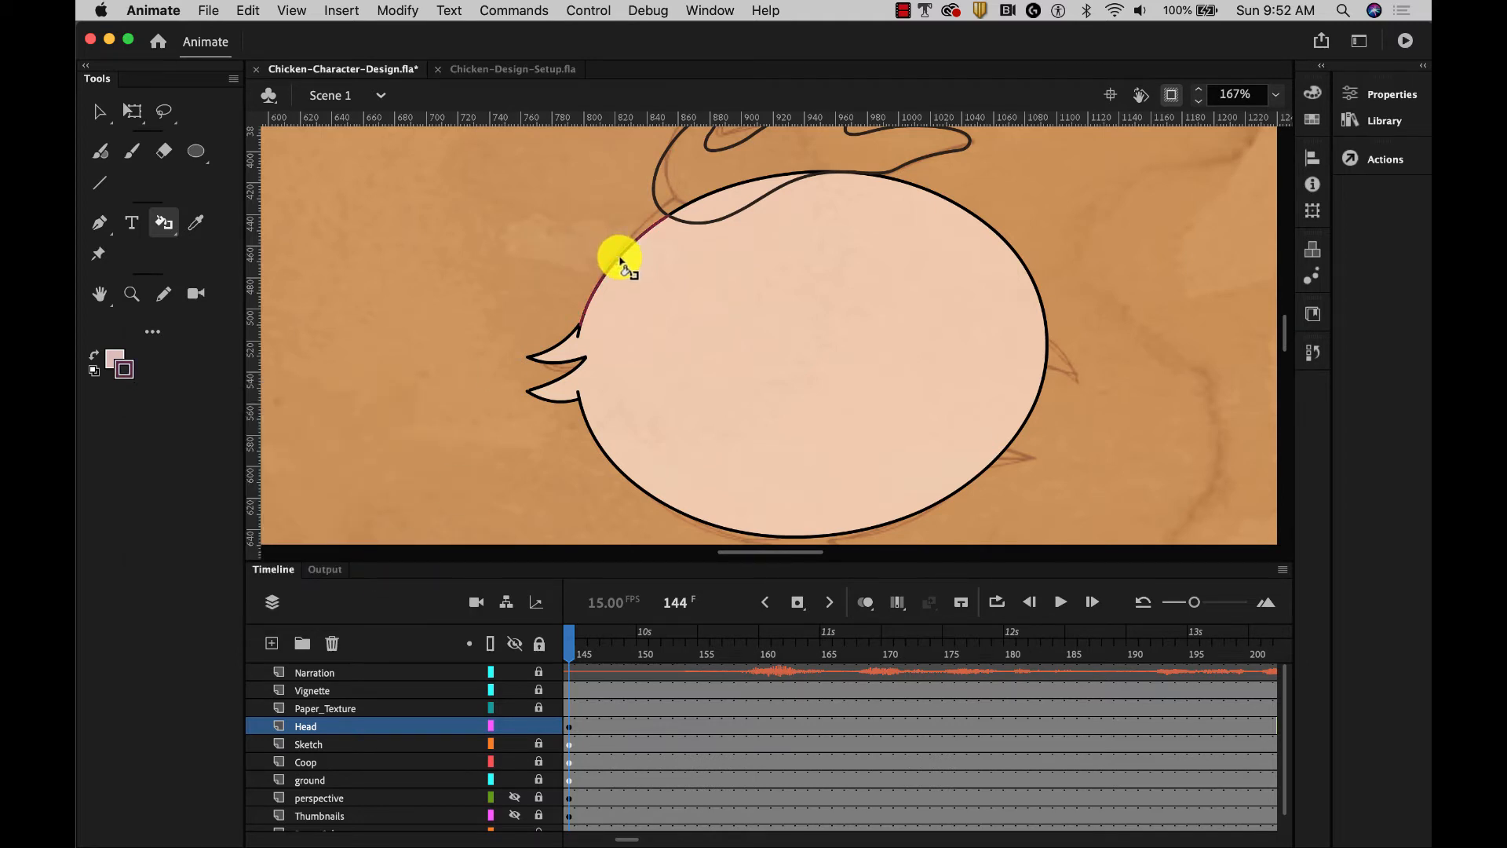
{"action": "left_click", "coordinate": [925, 187]}
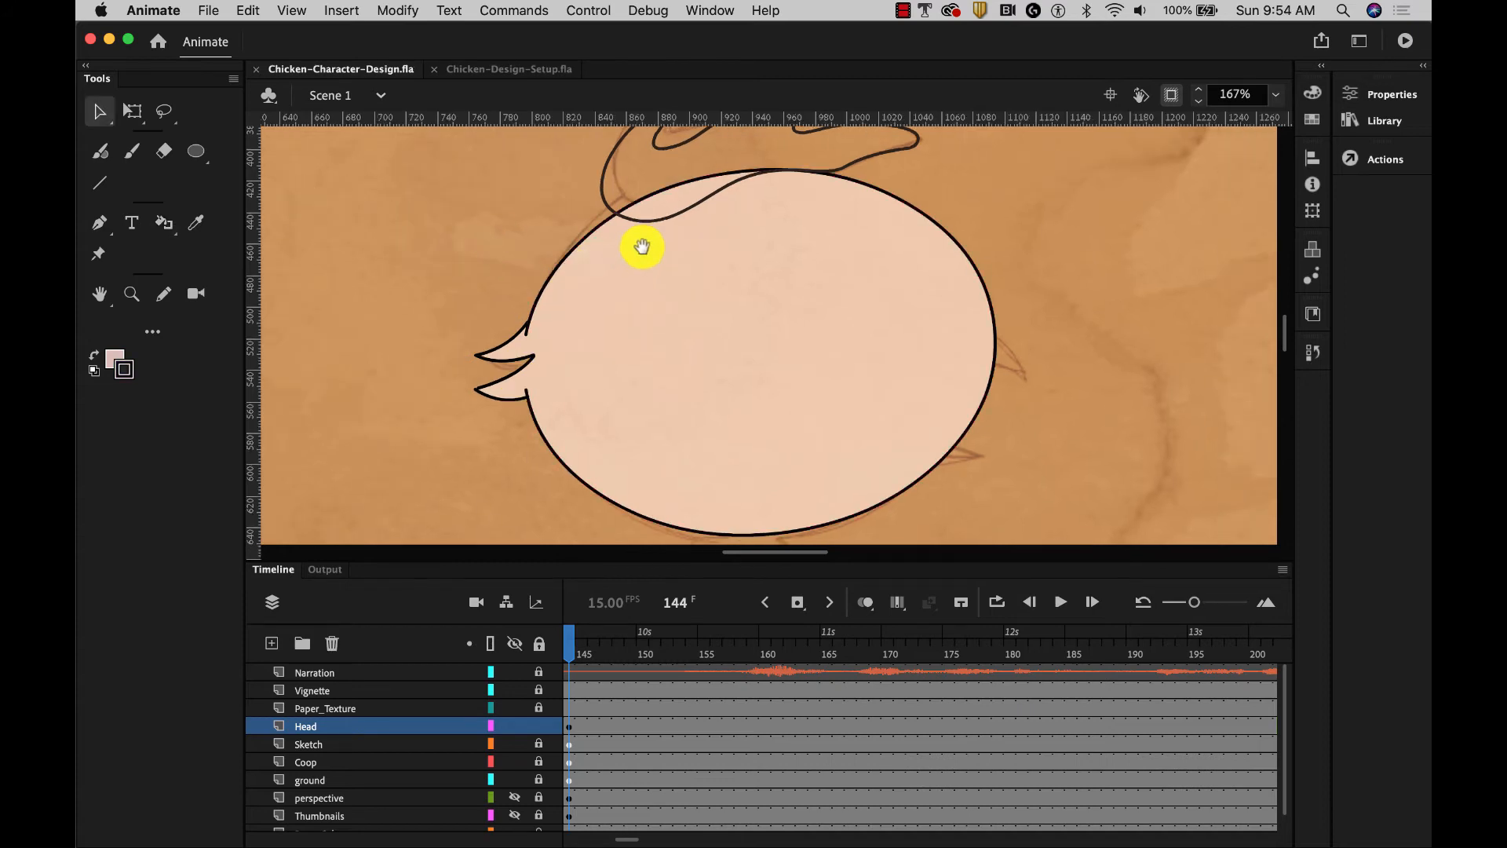
Select the entire hair outline on top of the chicken's head and group it.
{"action": "left_click_drag", "start_coordinate": [643, 246], "coordinate": [609, 303]}
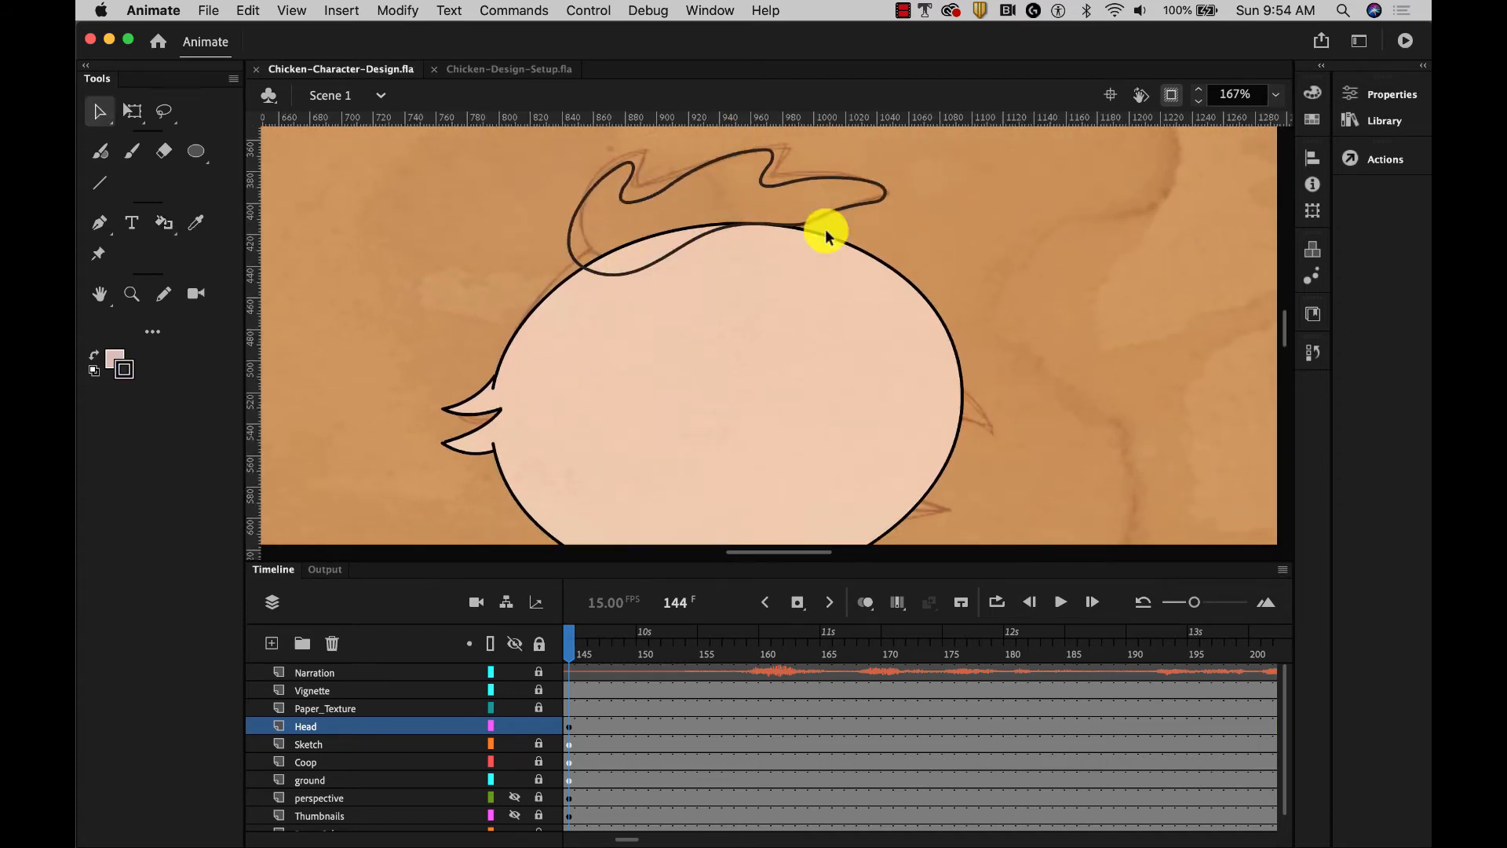
{"action": "left_click_drag", "start_coordinate": [826, 234], "coordinate": [717, 209]}
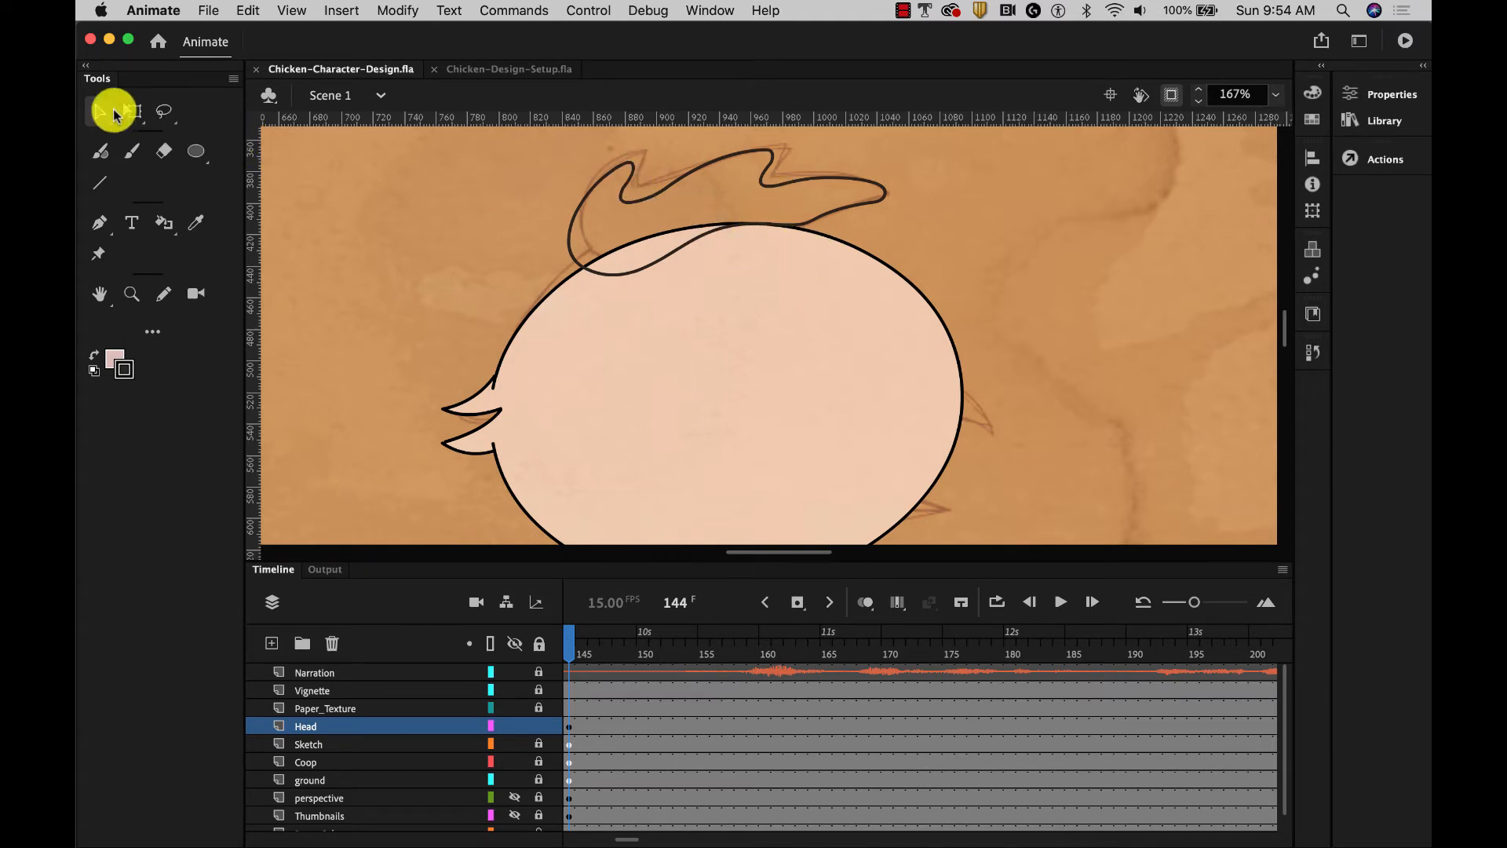
{"action": "left_click", "coordinate": [95, 114]}
{"action": "left_click", "coordinate": [675, 187]}
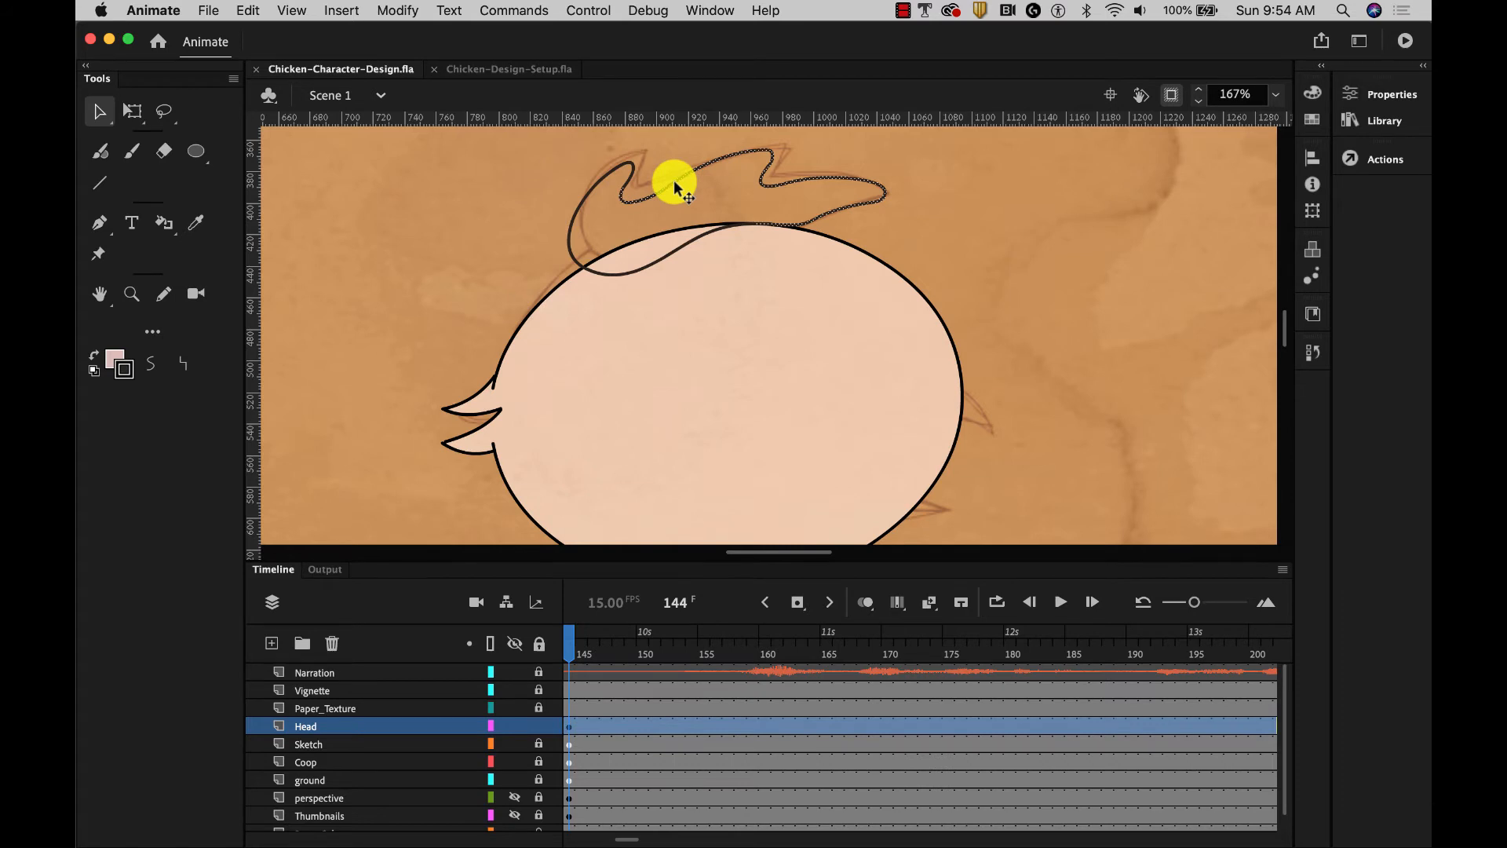
{"action": "double_click", "coordinate": [675, 187]}
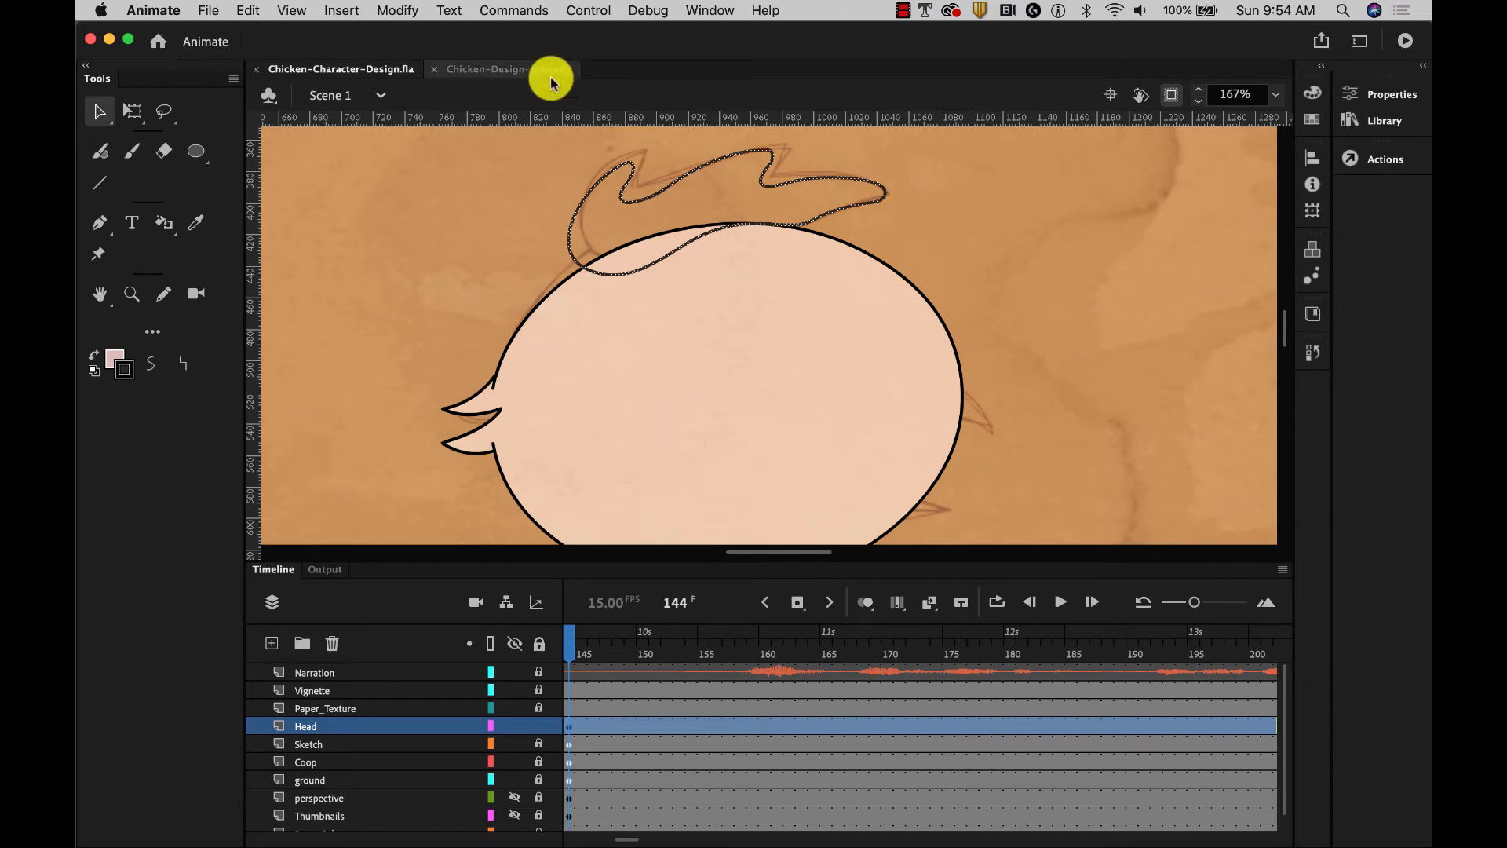
{"action": "left_click", "coordinate": [398, 10]}
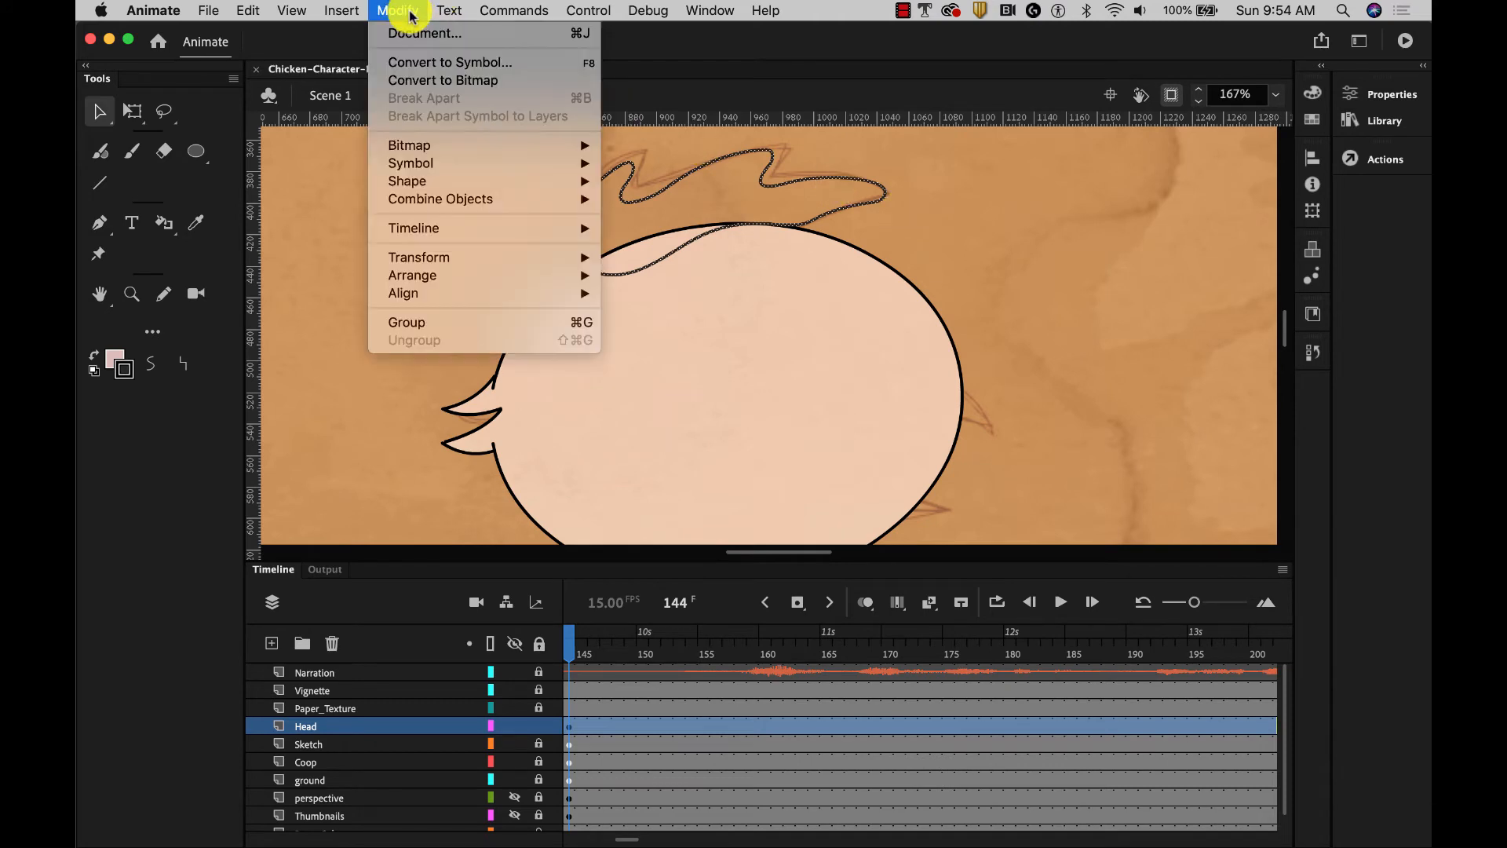
{"action": "left_click", "coordinate": [416, 322]}
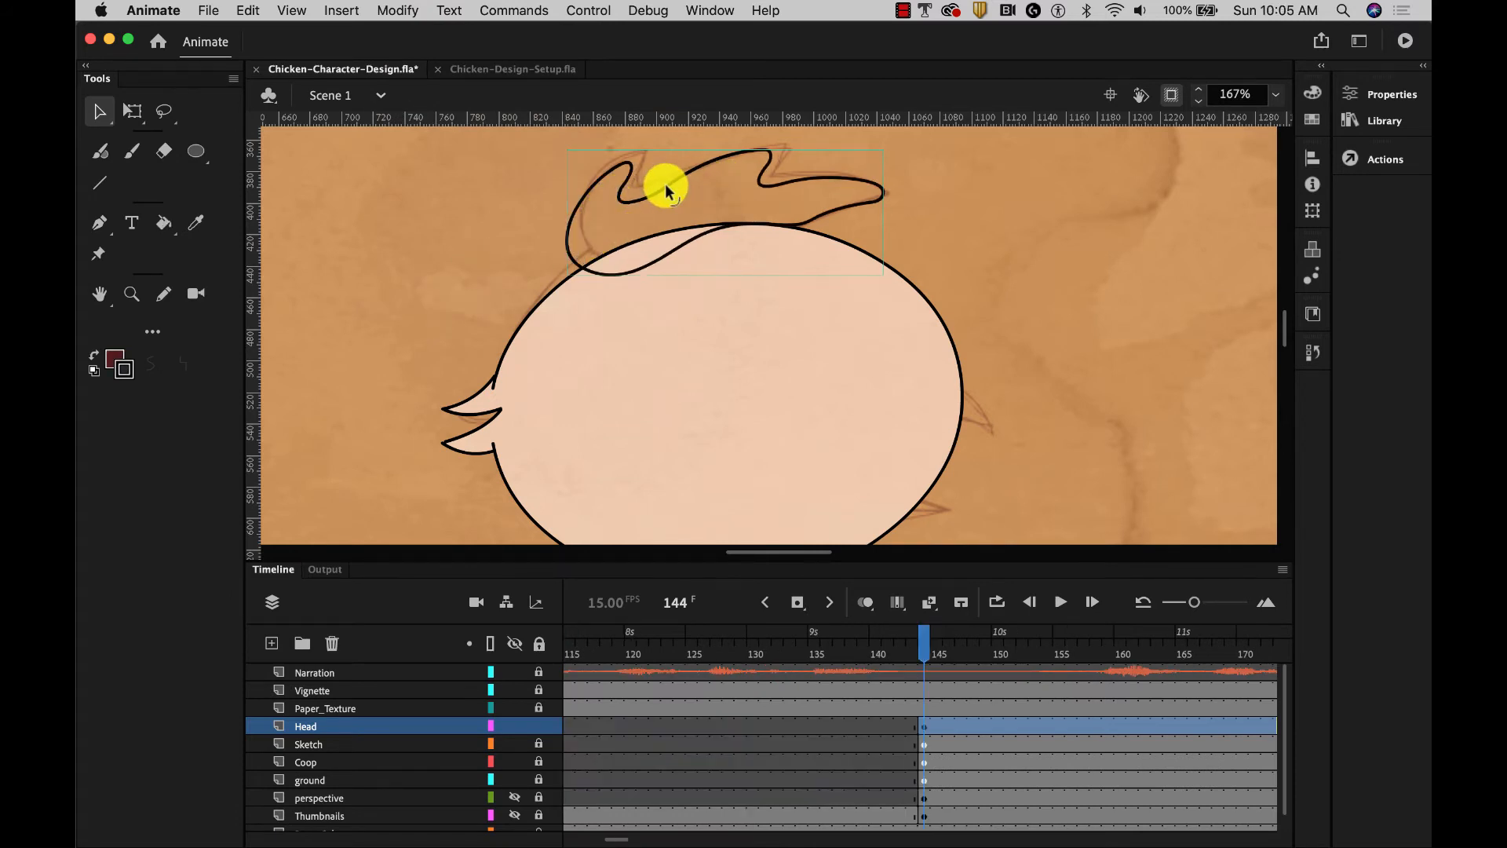
Enter the hair group and fill the hair shape with a dark red swatch using the Paint Bucket.
{"action": "double_click", "coordinate": [666, 191]}
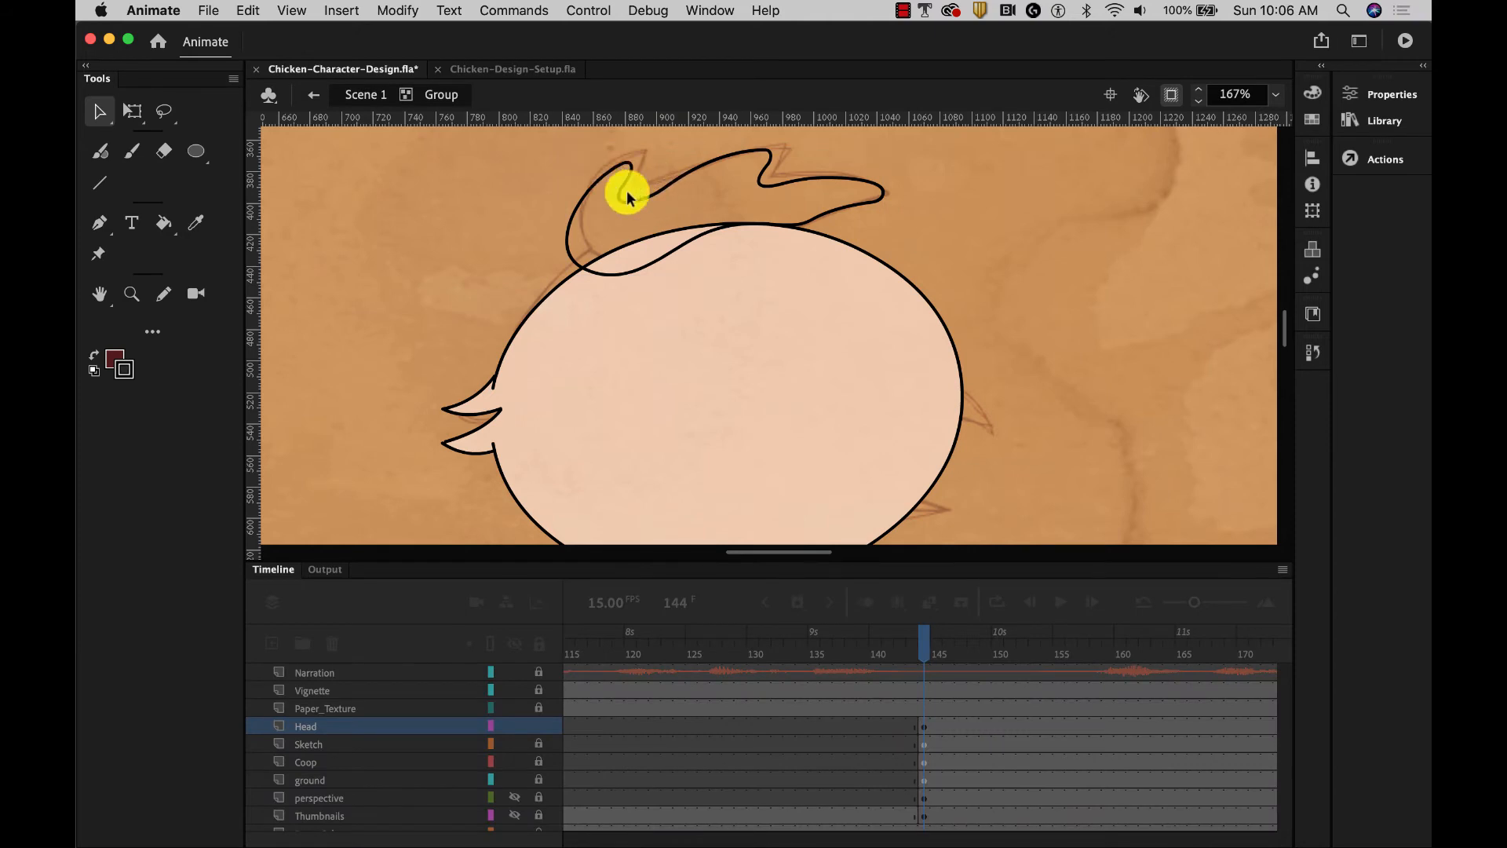
{"action": "left_click", "coordinate": [165, 223]}
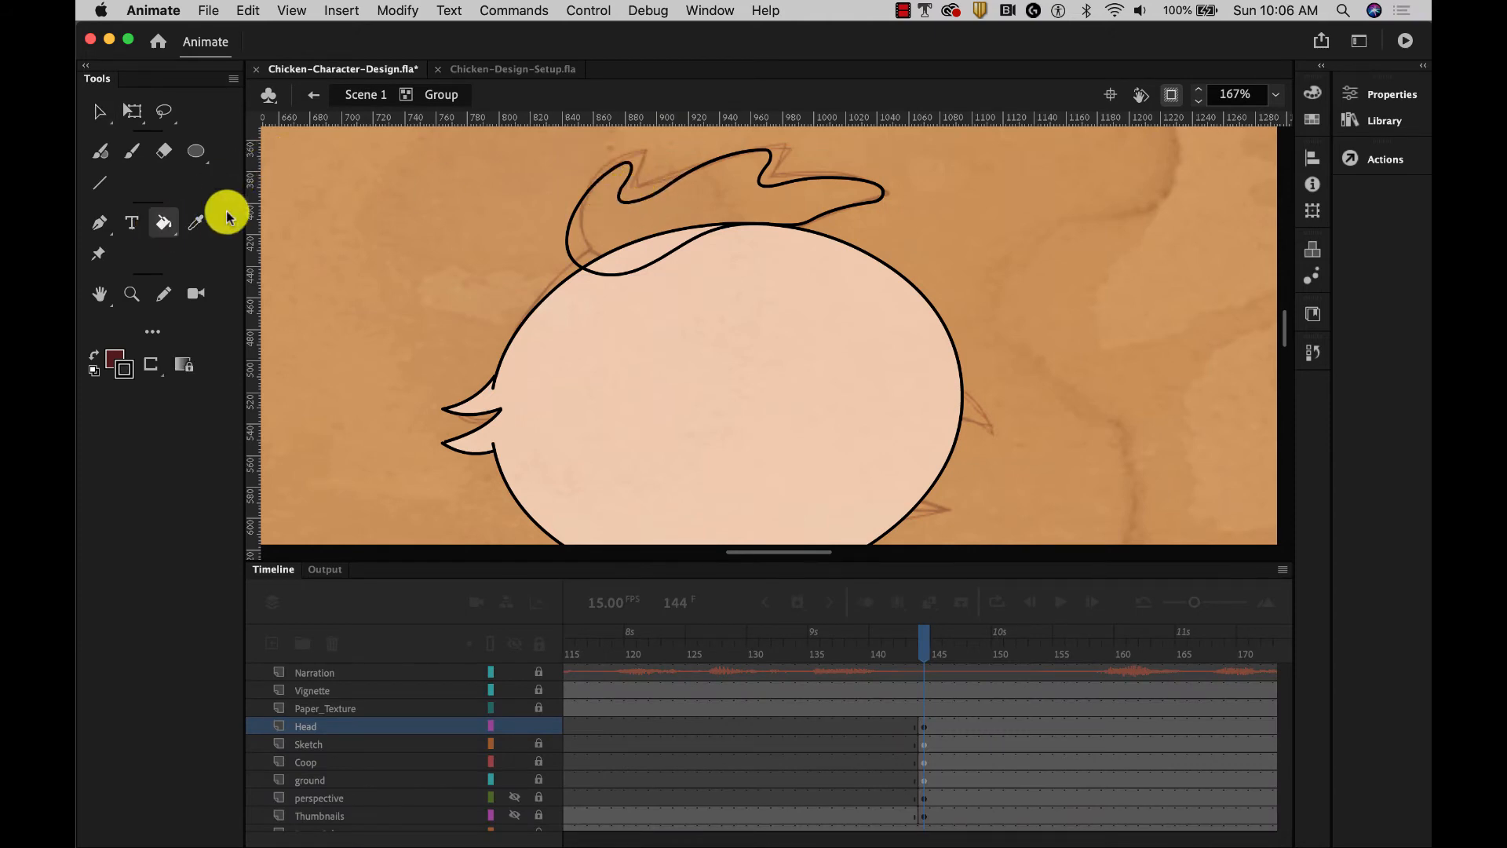
{"action": "left_click", "coordinate": [1313, 93]}
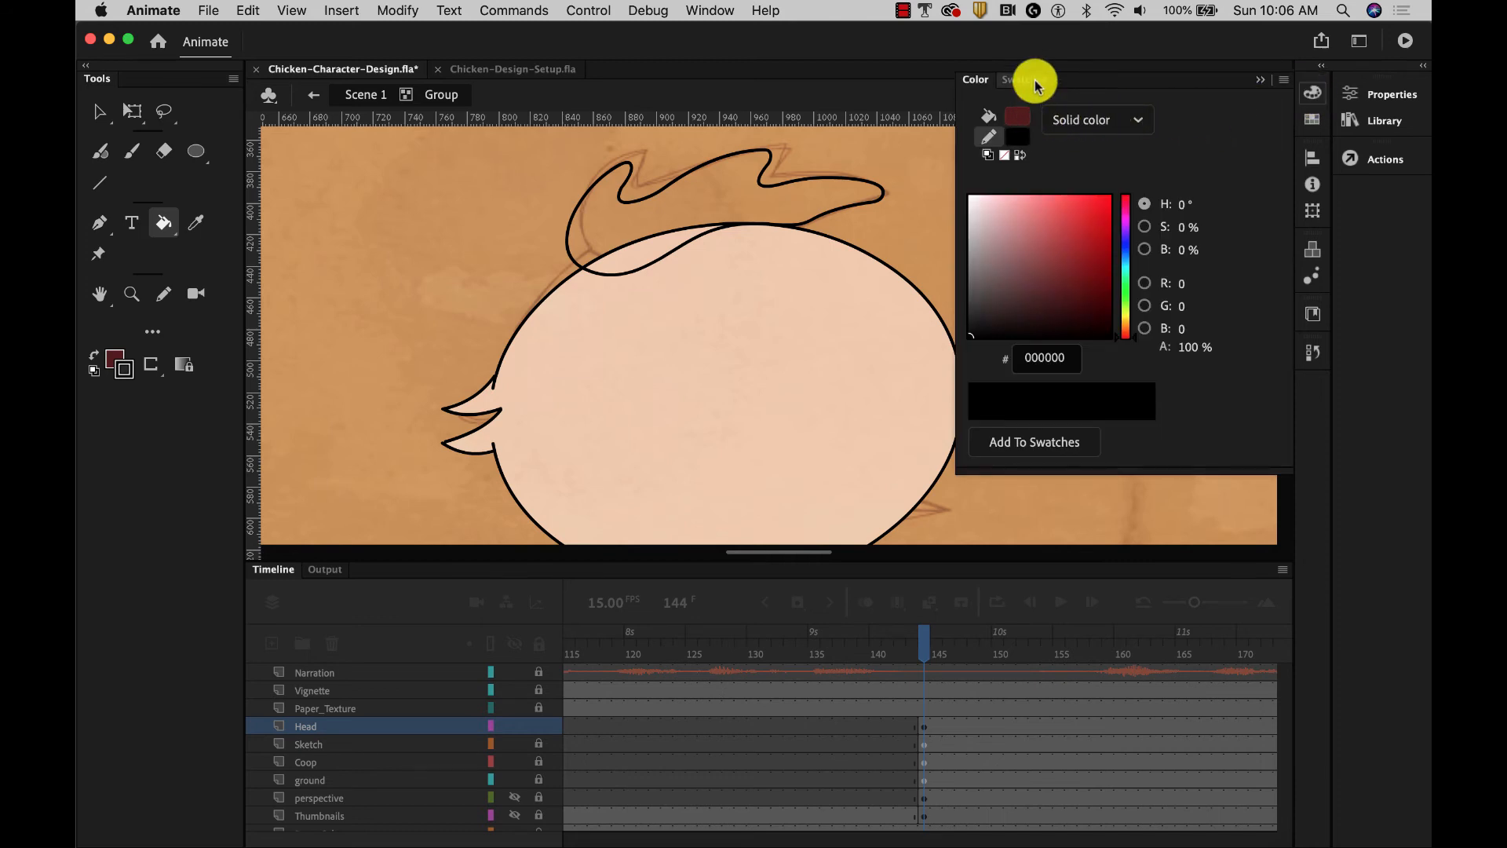
{"action": "left_click", "coordinate": [1031, 79]}
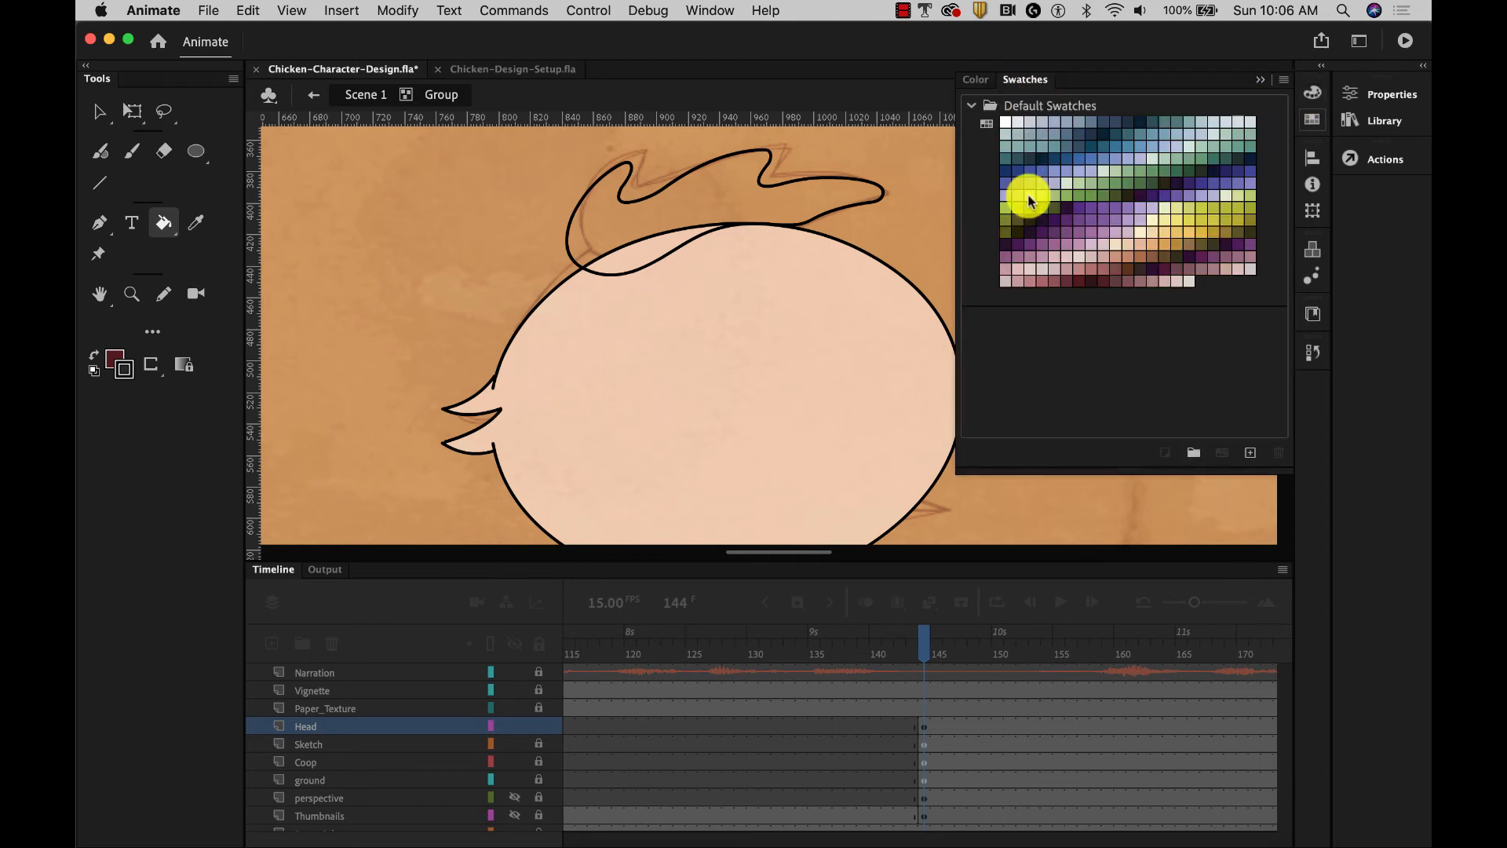
{"action": "left_click", "coordinate": [1077, 281]}
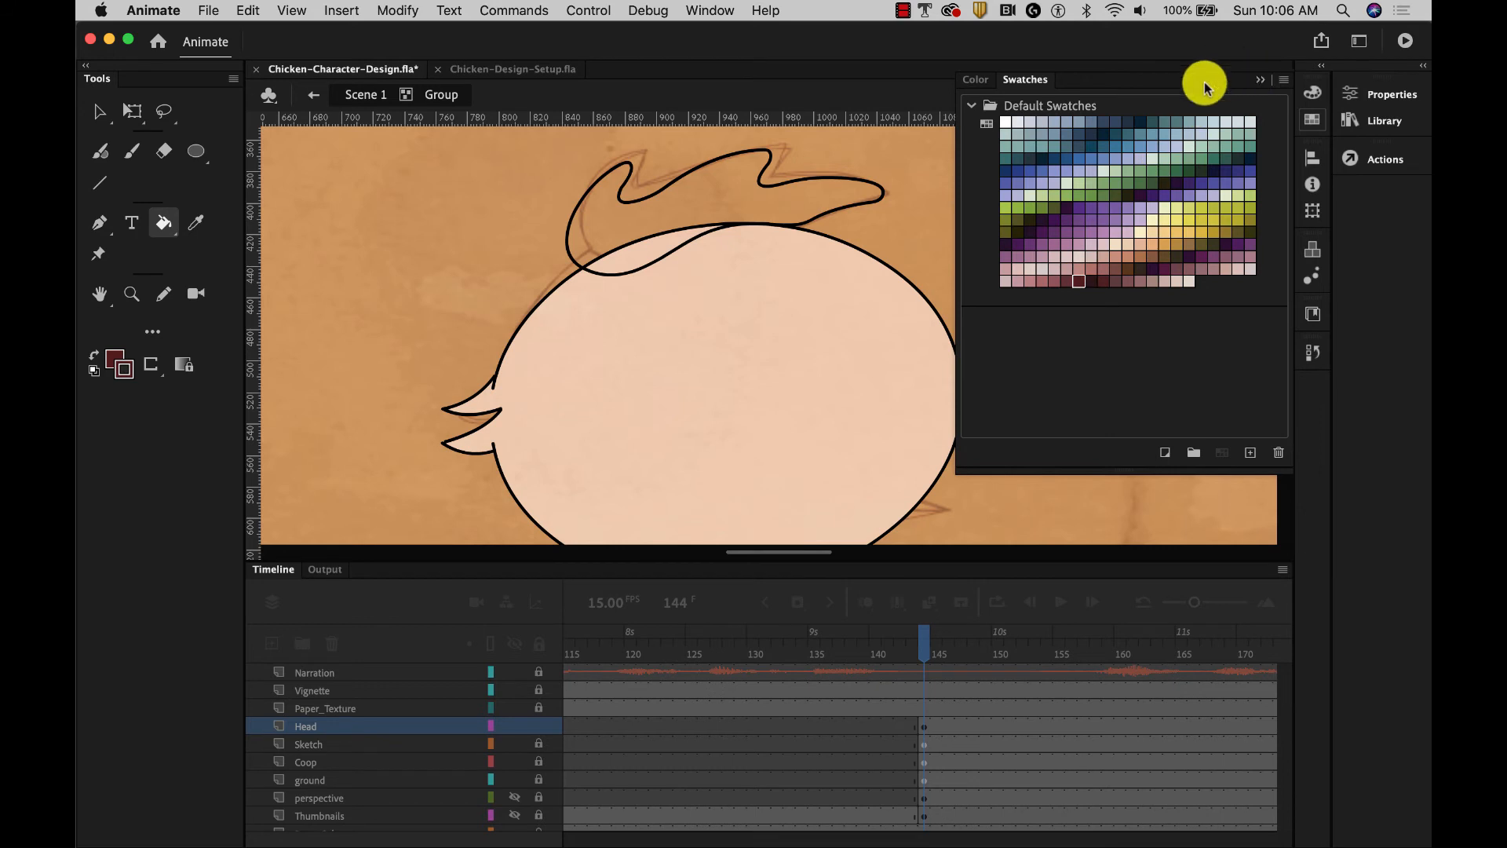
{"action": "left_click", "coordinate": [838, 194]}
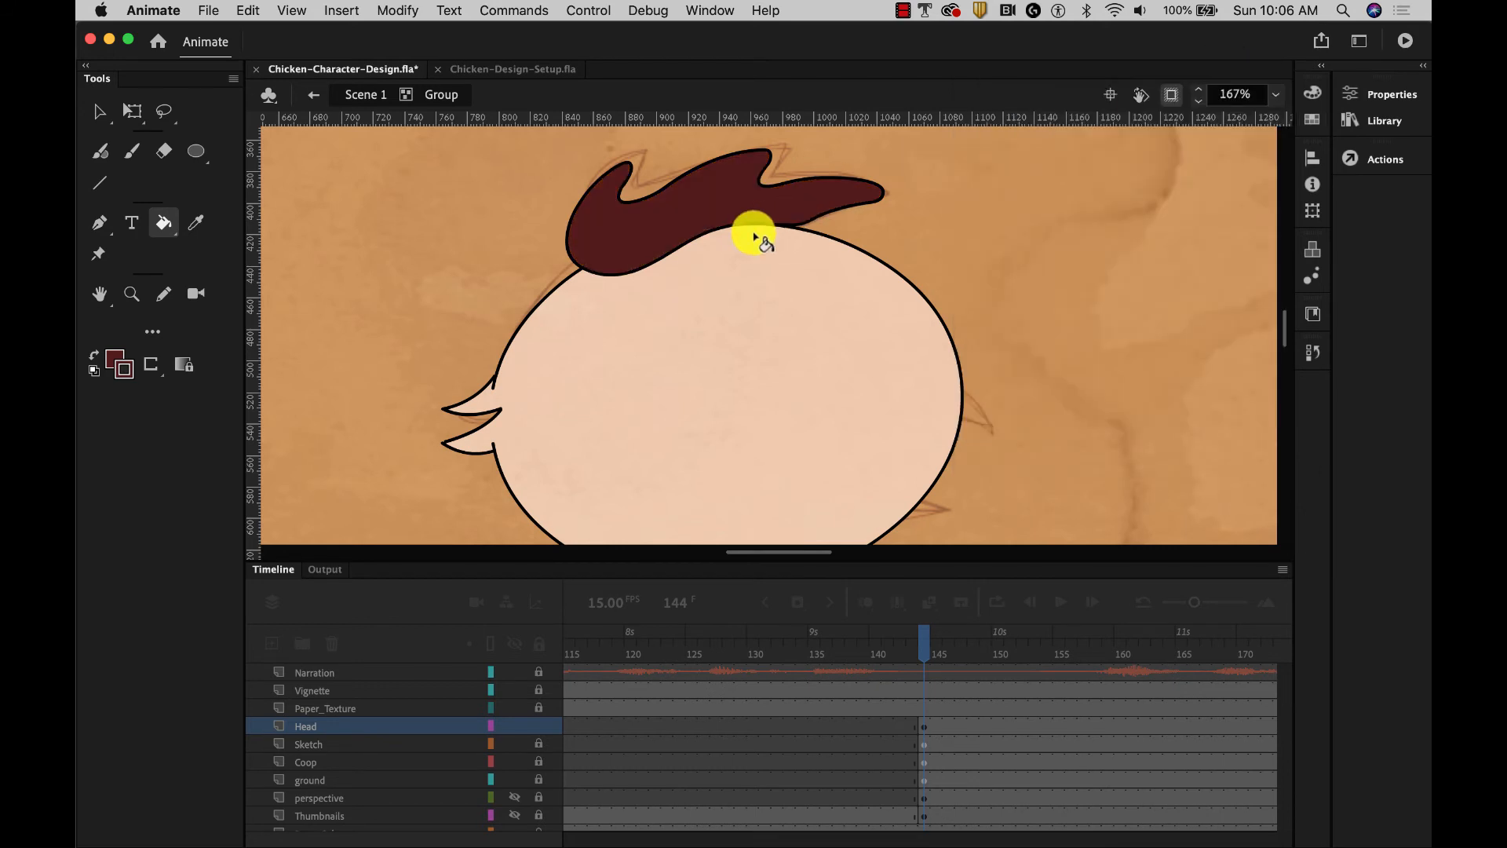
Delete the black outline around the dark red hair and return from the group to Scene 1.
{"action": "left_click", "coordinate": [110, 115]}
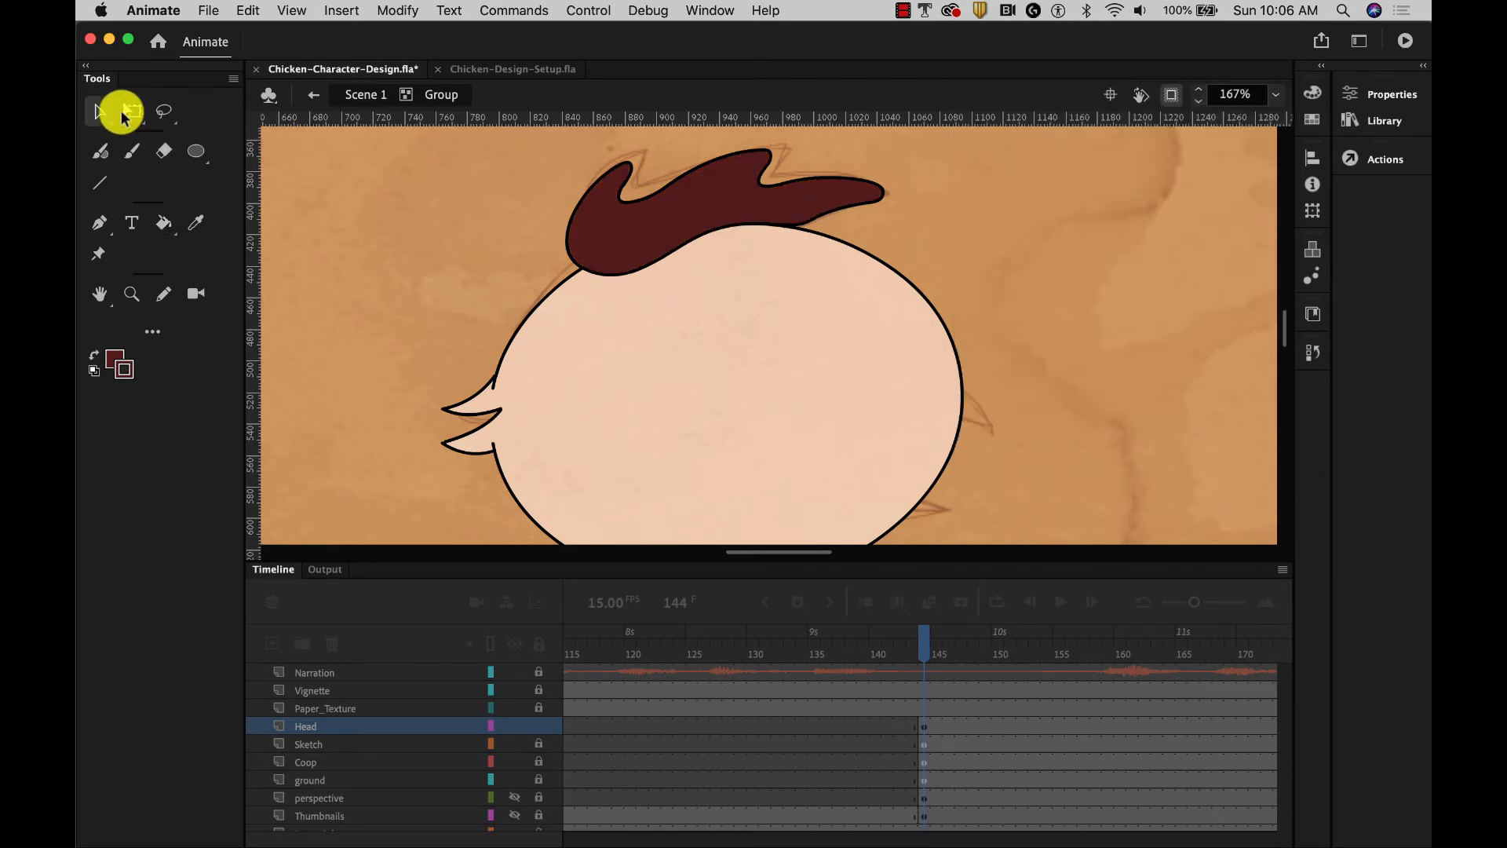
{"action": "left_click", "coordinate": [801, 185]}
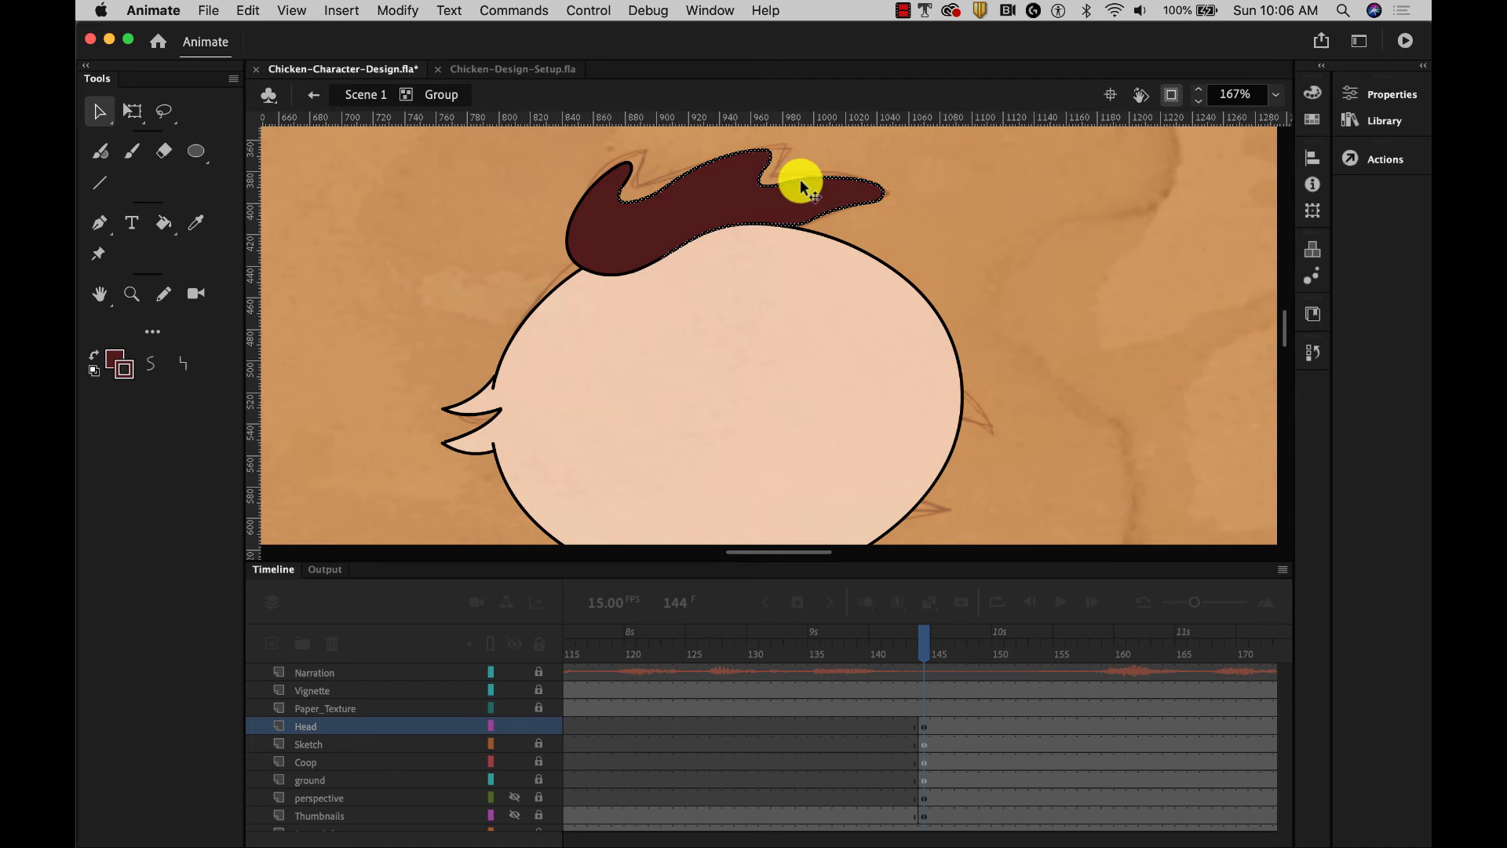
{"action": "double_click", "coordinate": [801, 182]}
{"action": "key", "text": "Delete"}
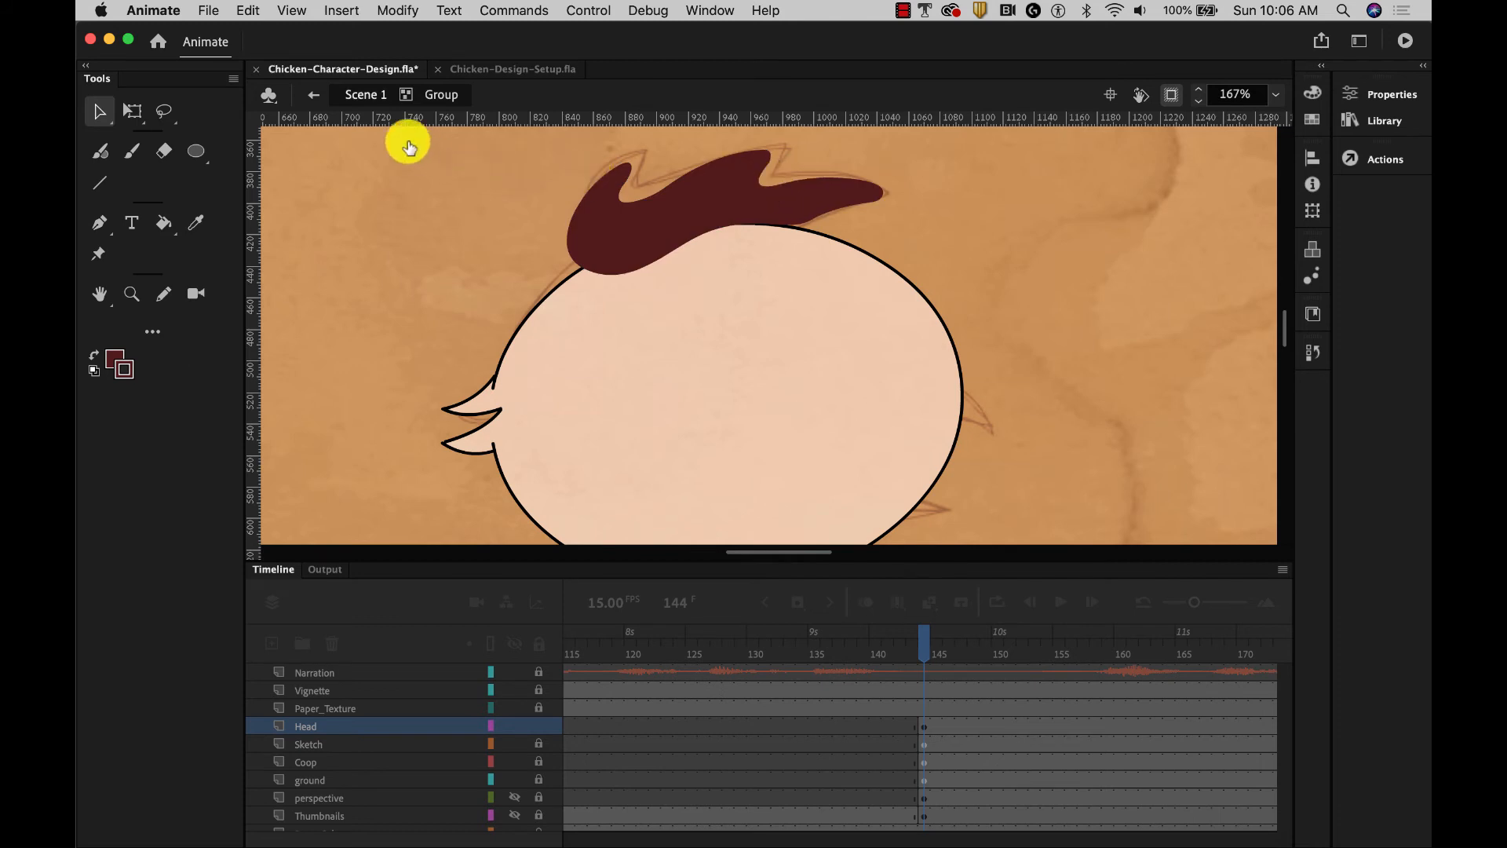
{"action": "left_click", "coordinate": [313, 97]}
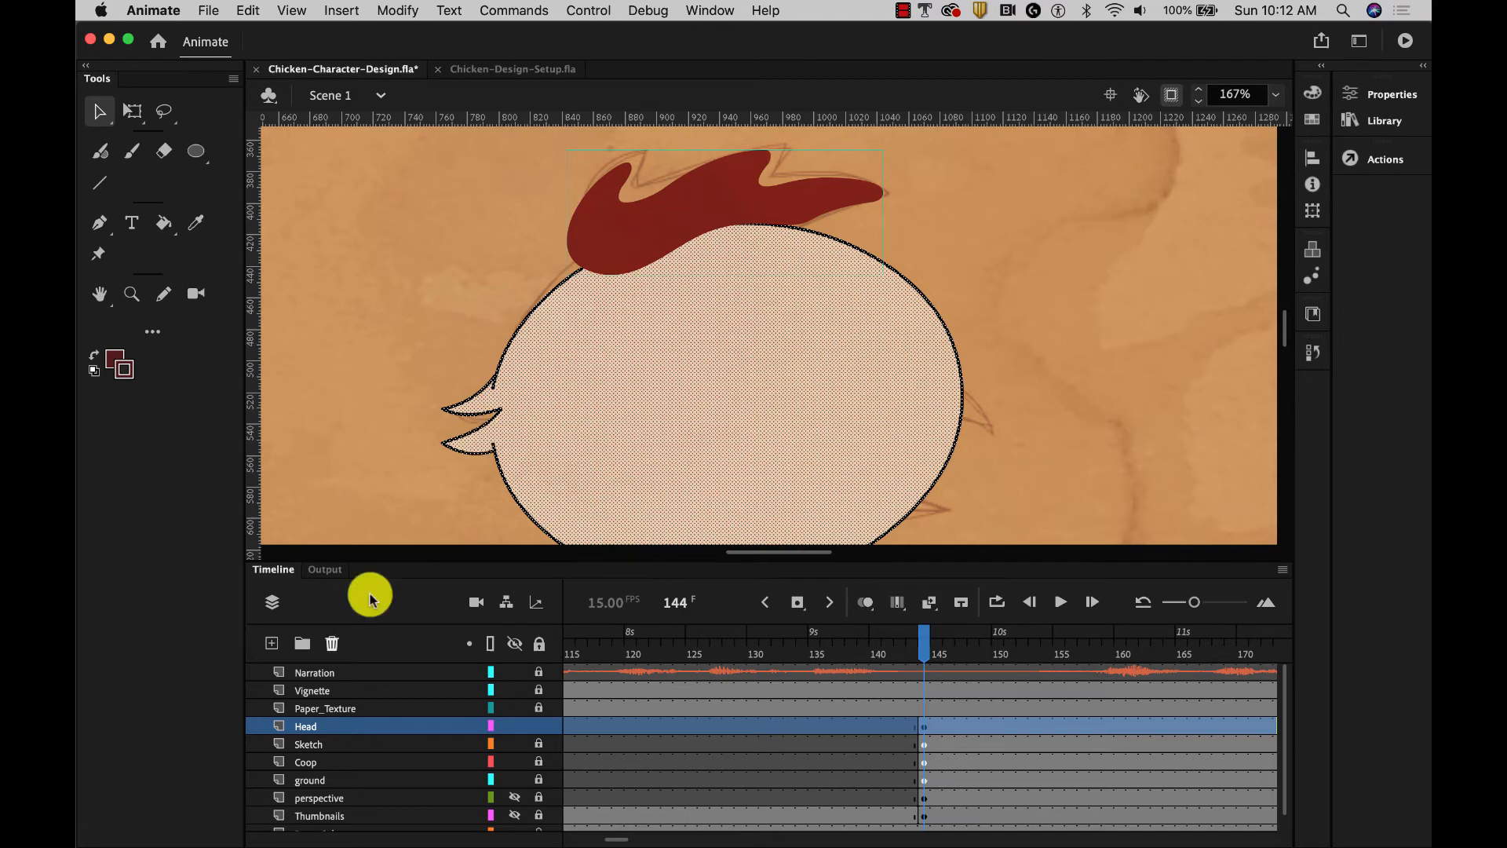
Toggle the Paper_Texture layer's visibility off and on, and move the Head layer above it.
{"action": "left_click", "coordinate": [514, 708]}
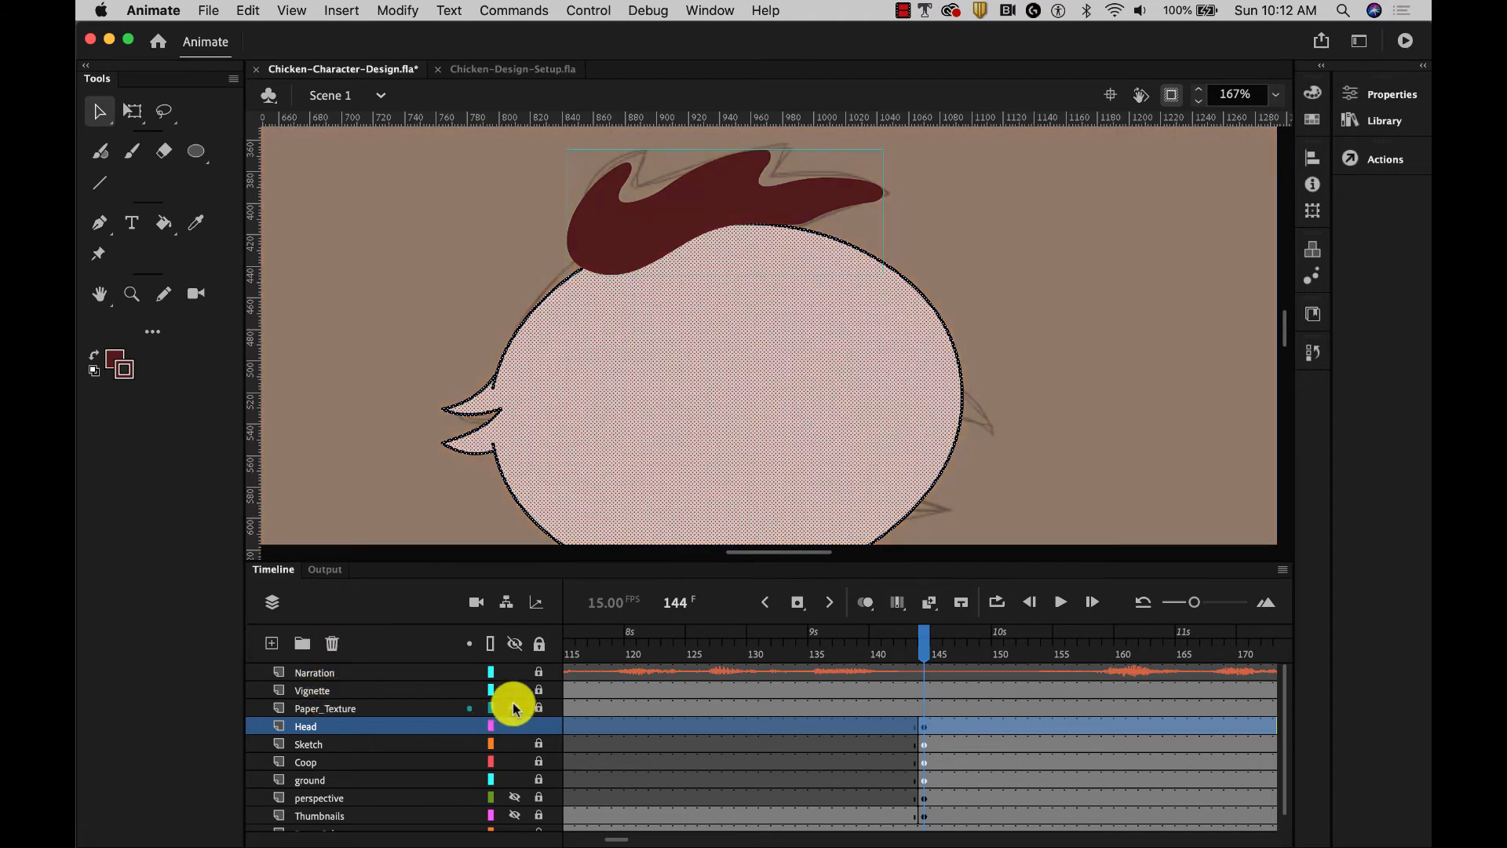
{"action": "left_click", "coordinate": [513, 709]}
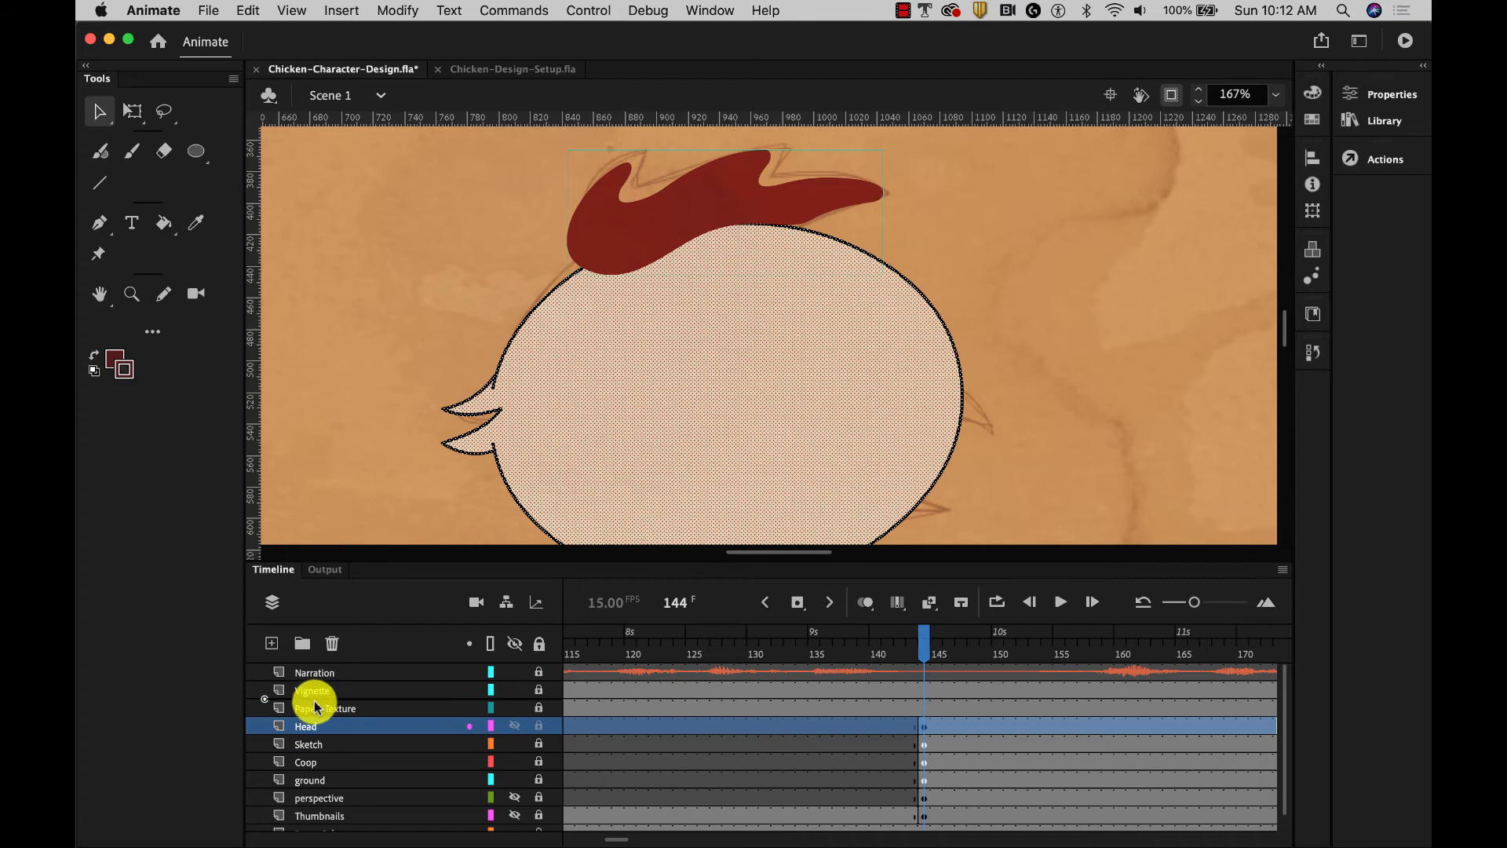
{"action": "left_click_drag", "start_coordinate": [314, 704], "coordinate": [315, 703]}
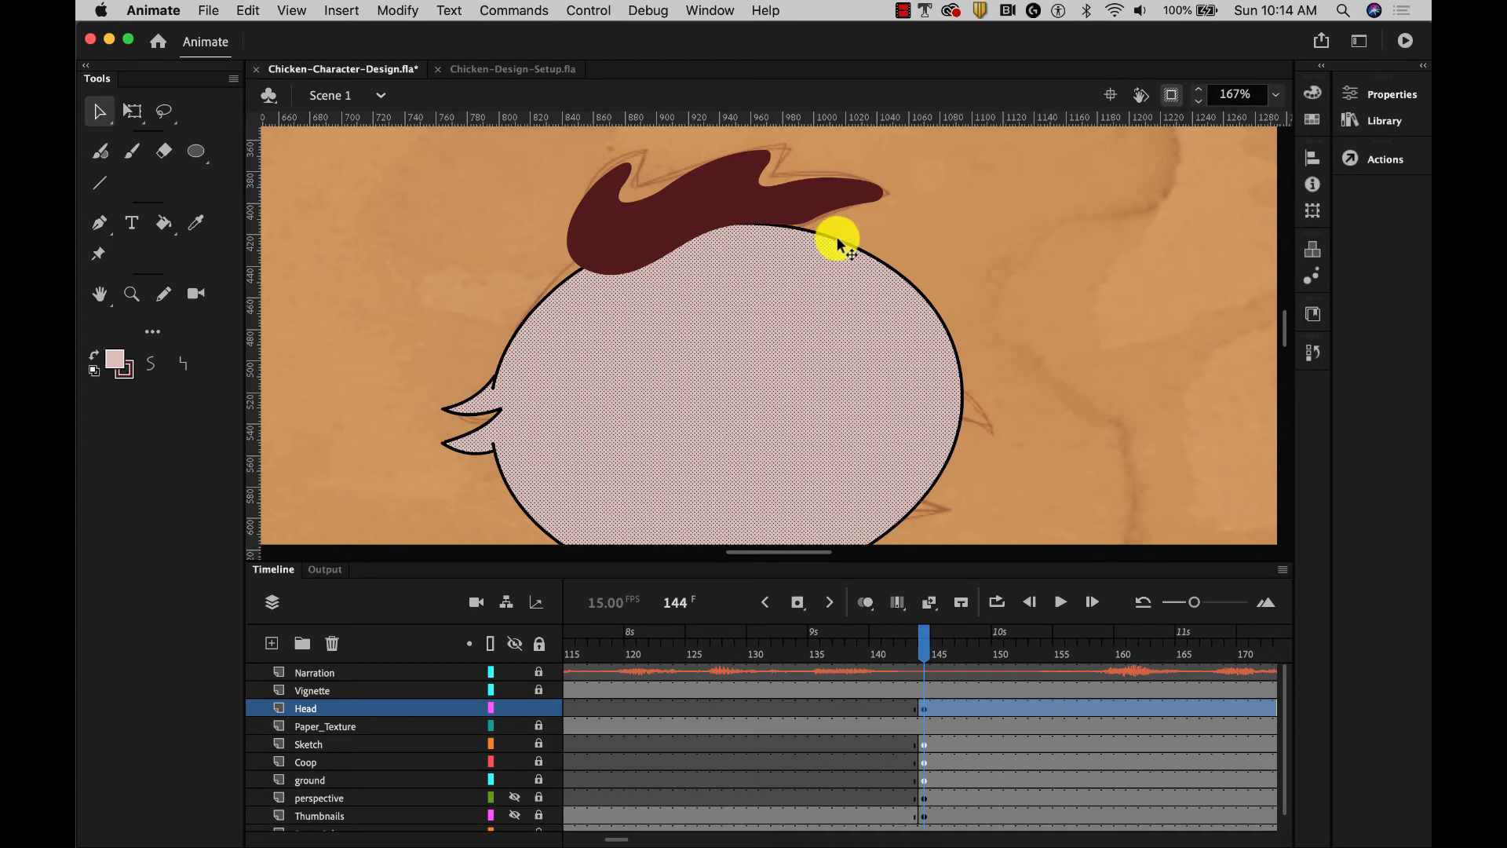
Recolour the long outline segment on the head's right side dark red and set its stroke size to 5.
{"action": "left_click", "coordinate": [838, 238]}
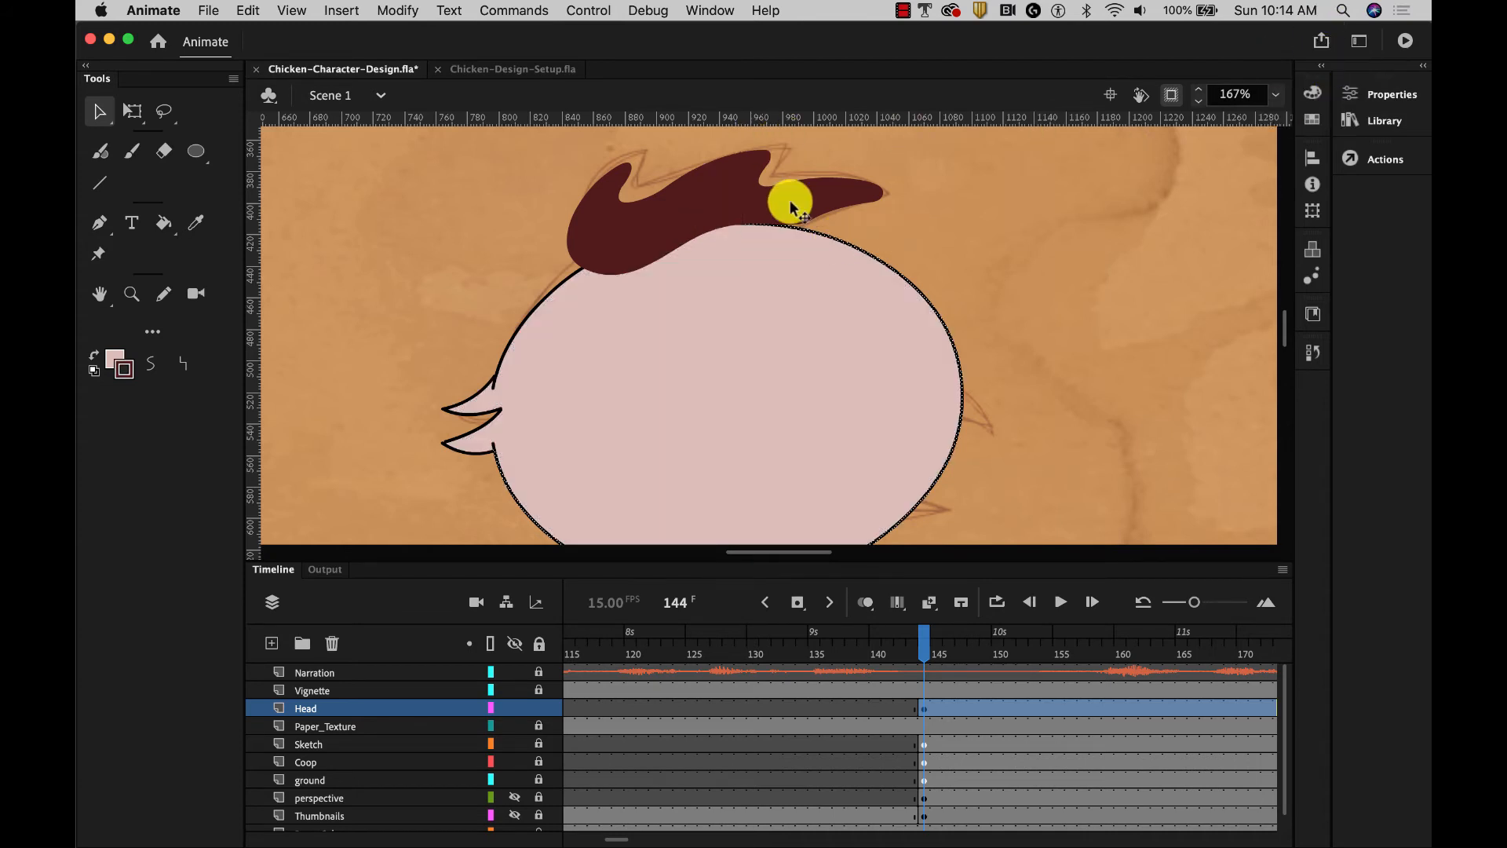
{"action": "left_click", "coordinate": [1358, 98]}
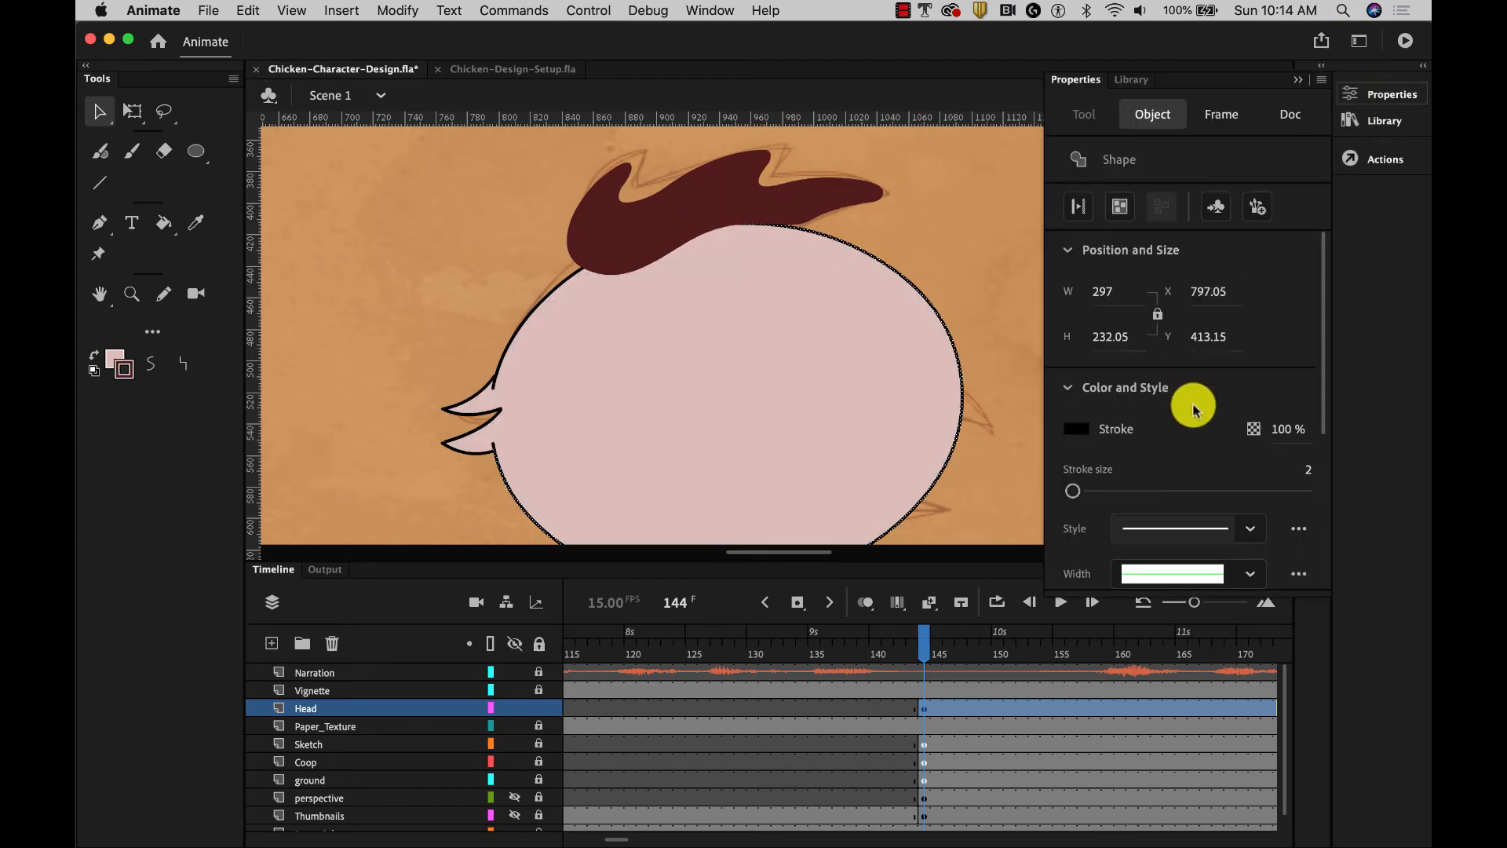
{"action": "left_click", "coordinate": [1077, 431]}
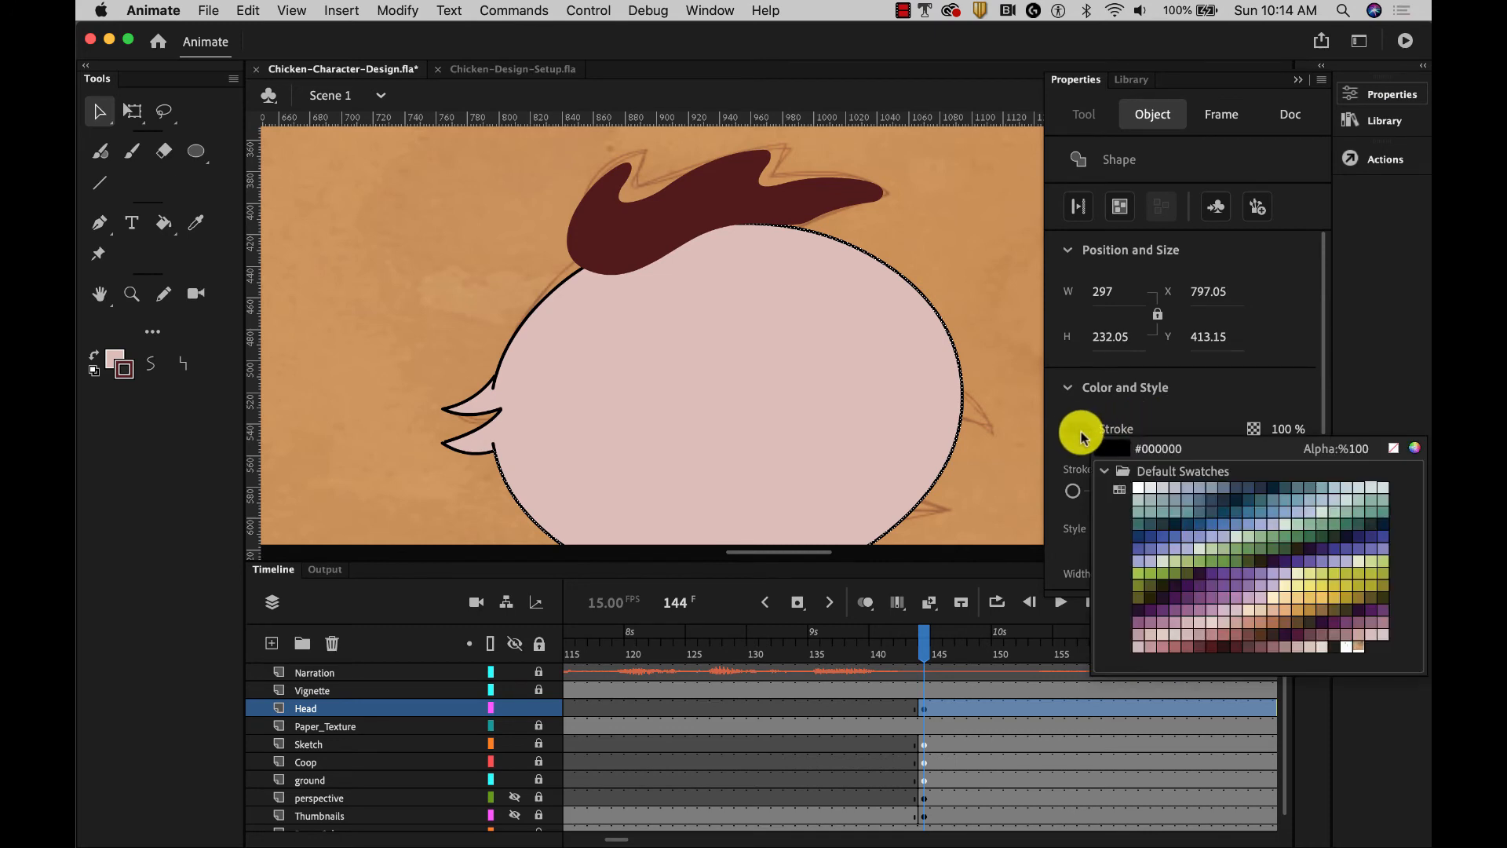
{"action": "left_click", "coordinate": [1210, 647]}
{"action": "left_click_drag", "start_coordinate": [1075, 489], "coordinate": [1080, 493]}
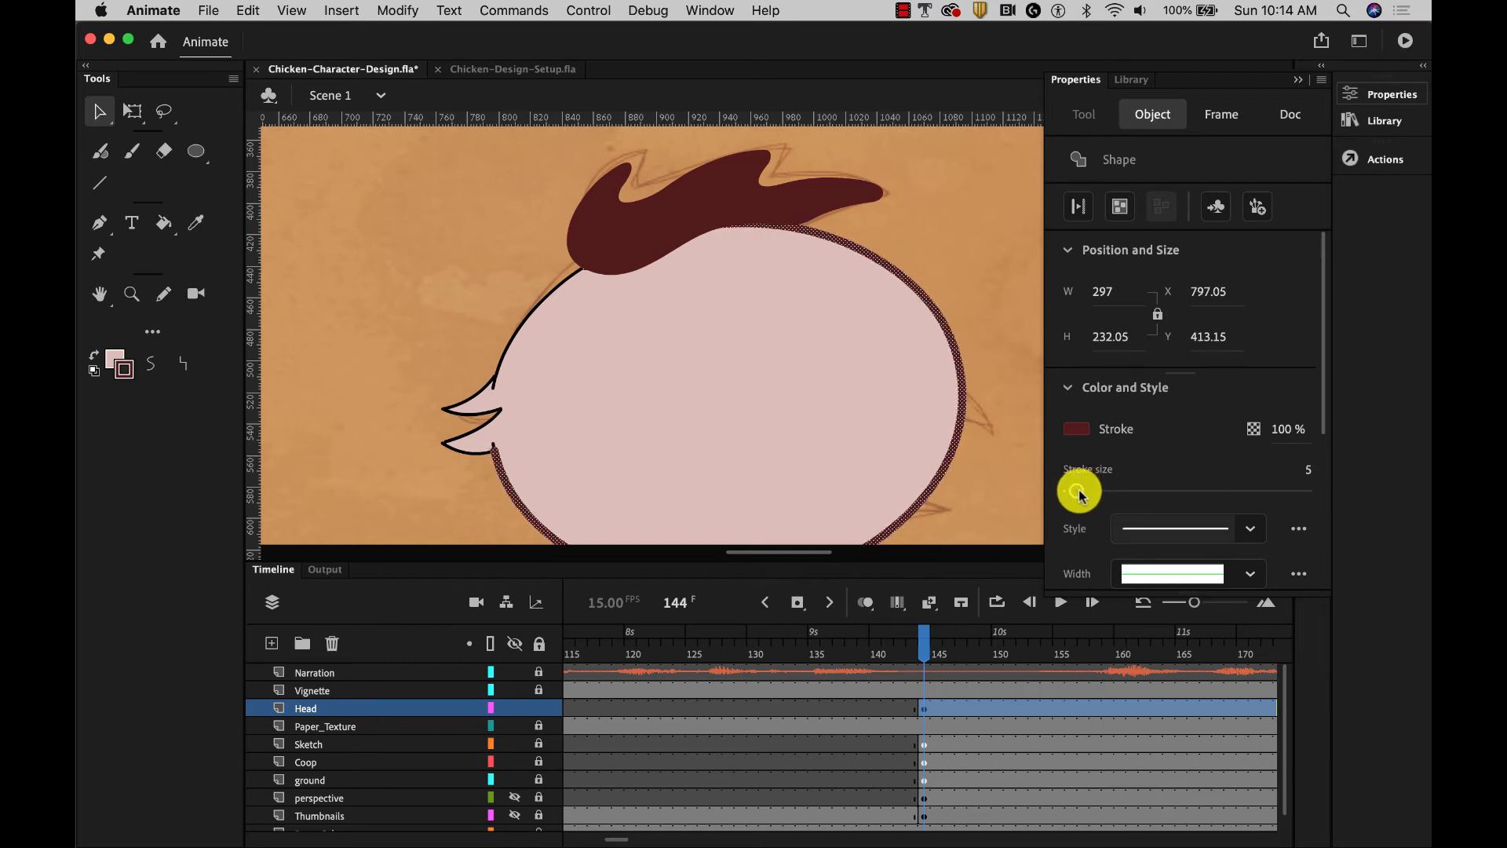
Try changing the head's fill colour to a pale lavender swatch.
{"action": "left_click", "coordinate": [902, 296]}
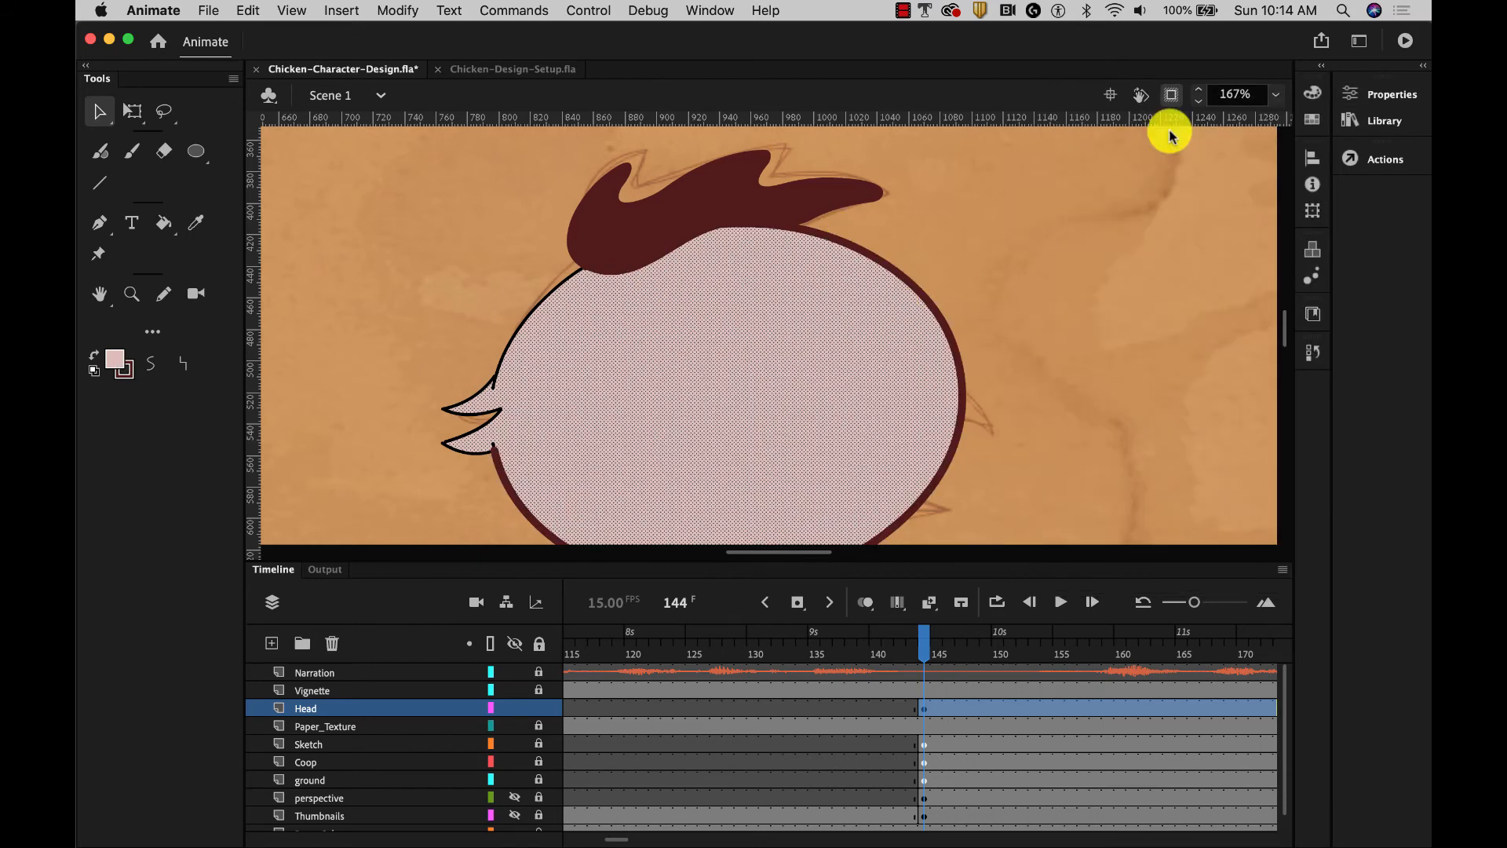
{"action": "left_click", "coordinate": [1359, 94]}
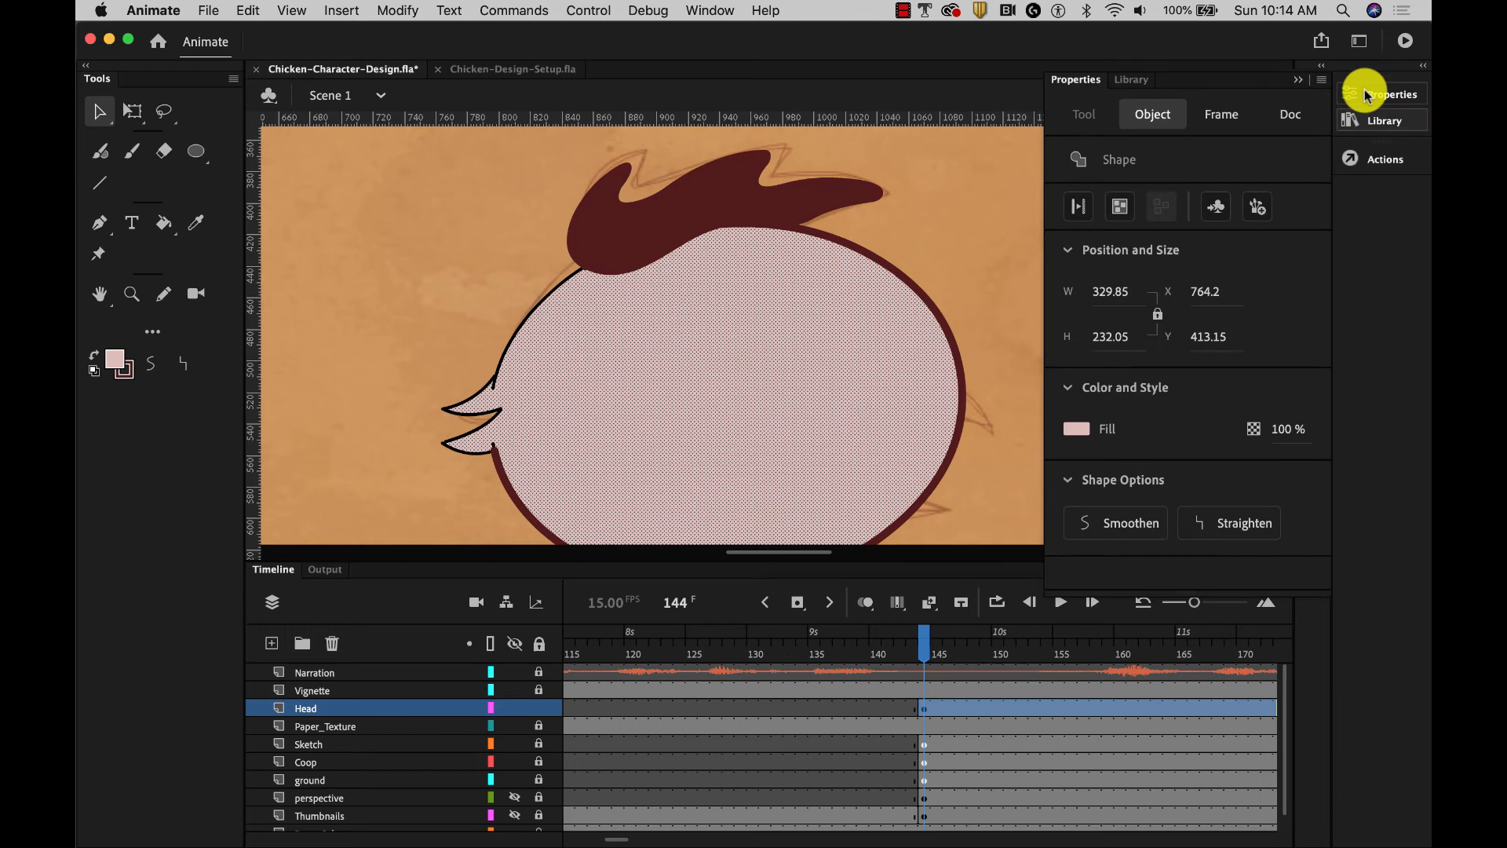
{"action": "left_click", "coordinate": [1077, 428]}
{"action": "left_click", "coordinate": [1158, 490]}
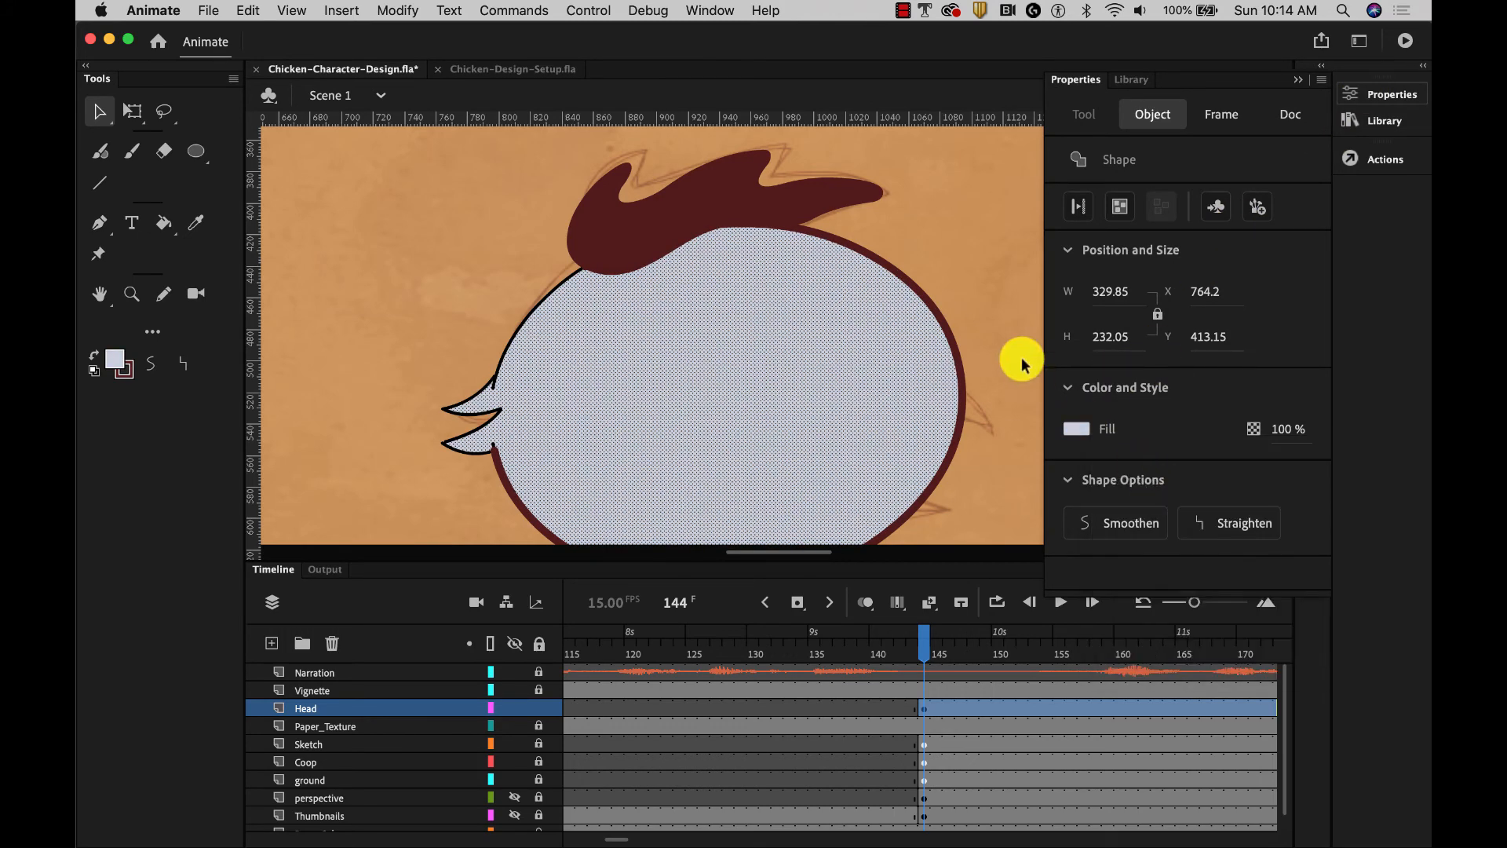
{"action": "left_click", "coordinate": [986, 291]}
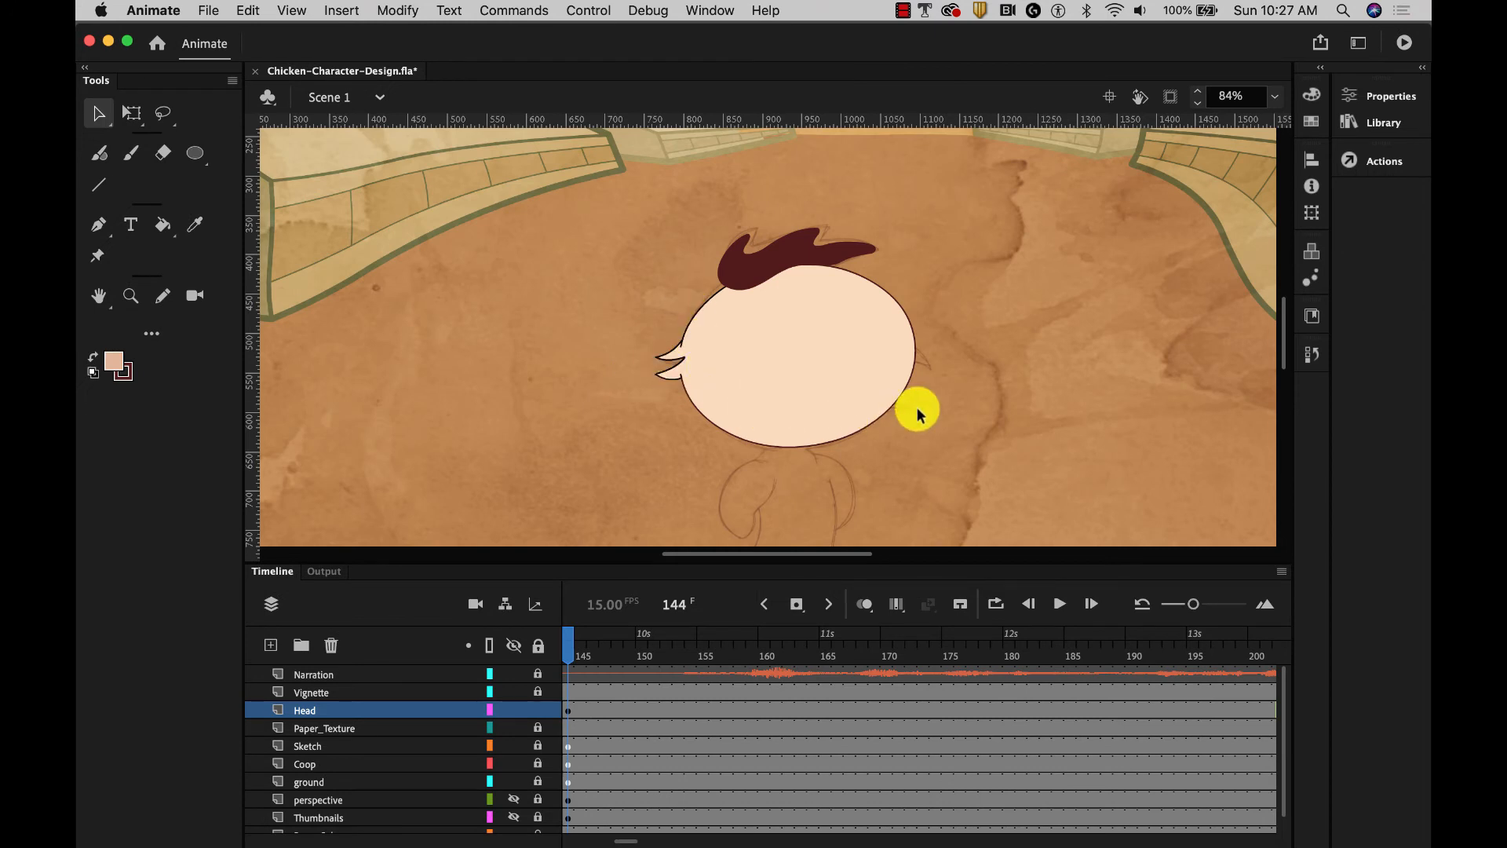
Set the Classic Brush size to 137 and look over the default colour swatches.
{"action": "left_click", "coordinate": [128, 151]}
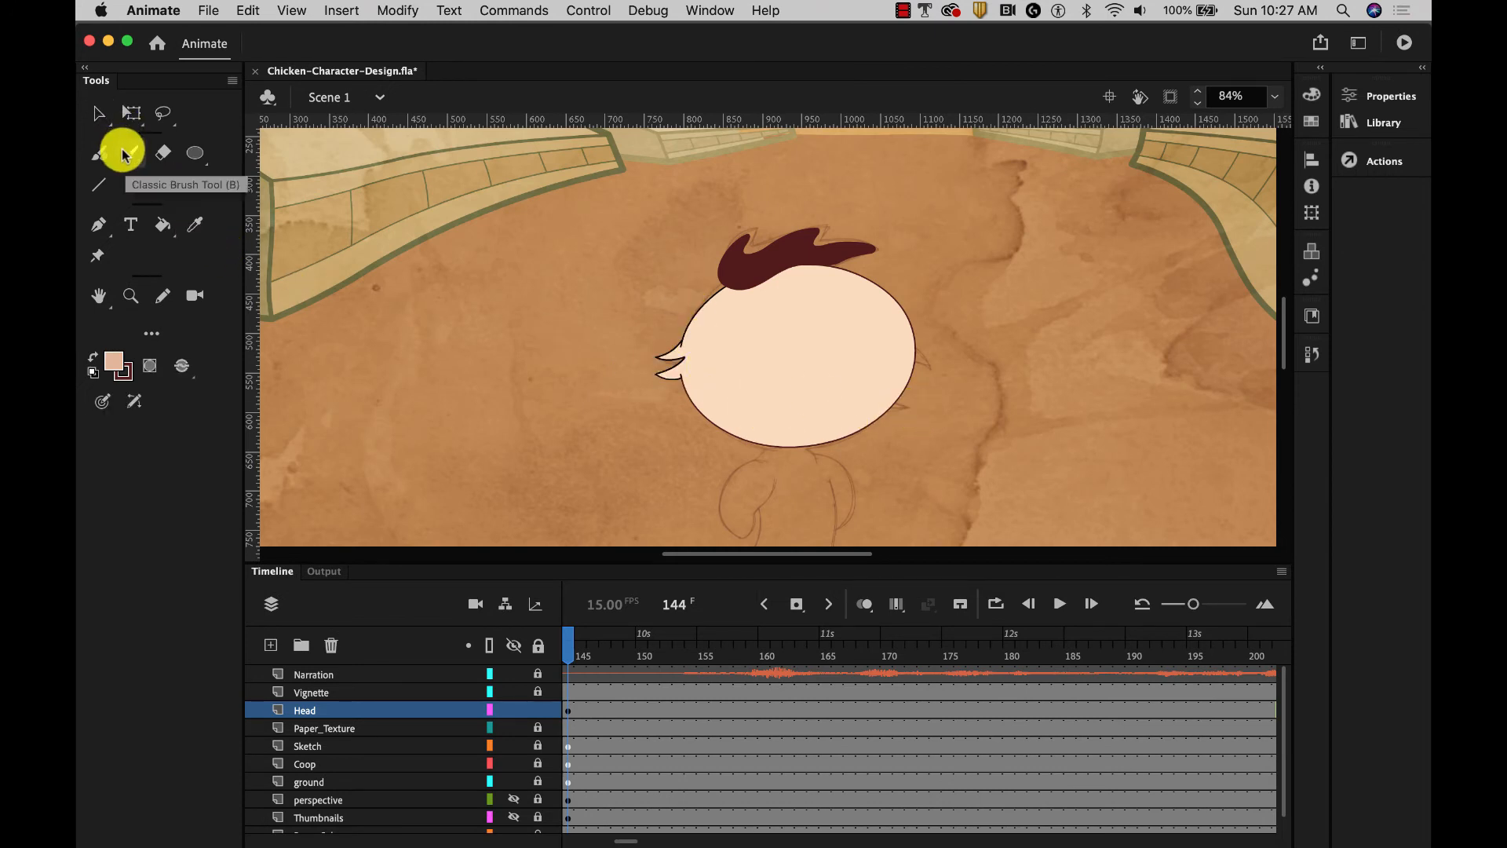
{"action": "left_click", "coordinate": [1382, 95]}
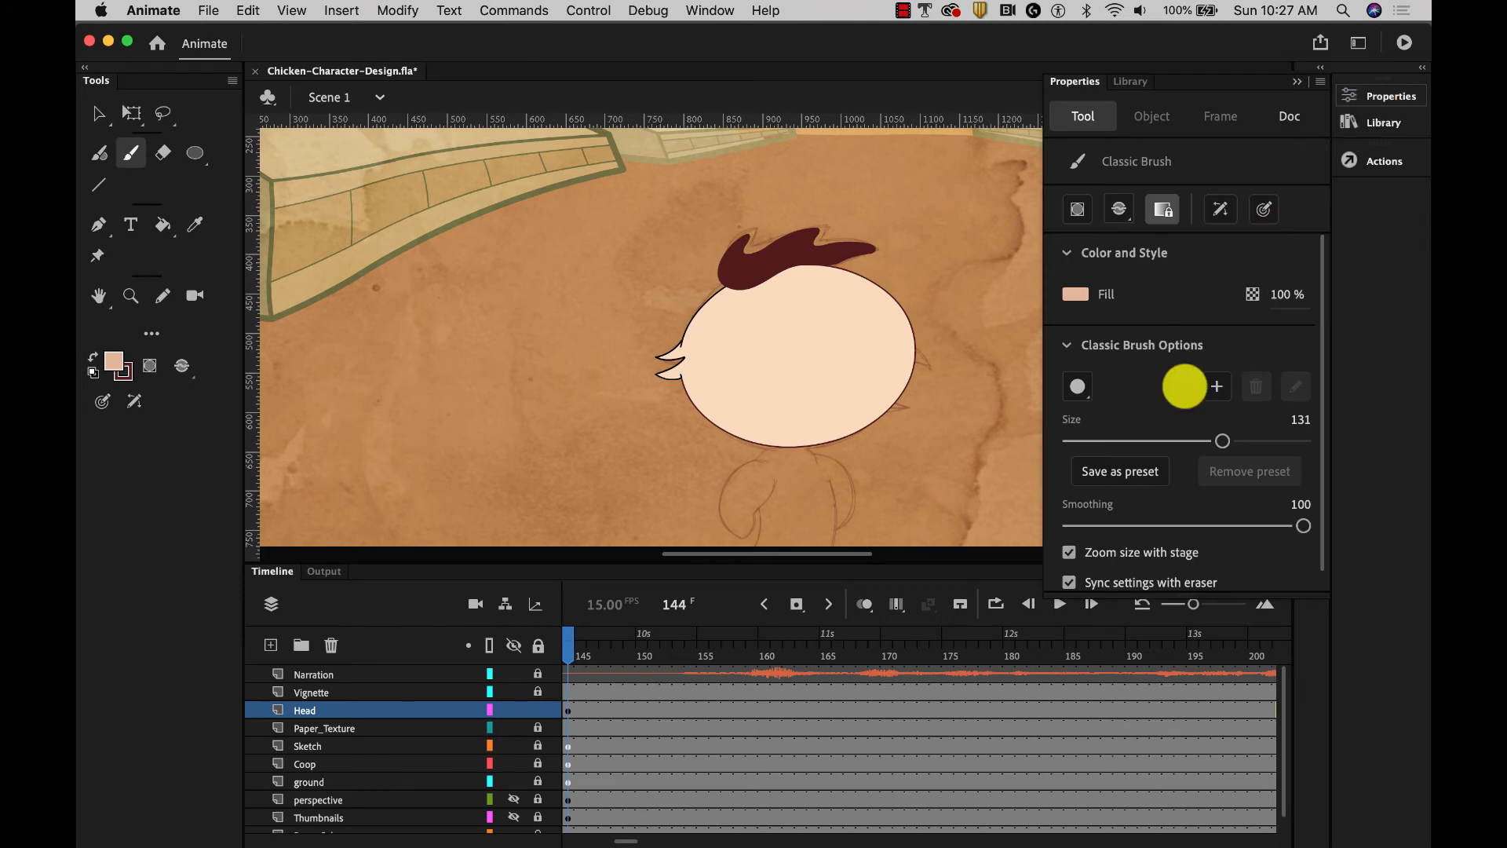
{"action": "mouse_move", "coordinate": [1223, 440]}
{"action": "left_mouse_down"}
{"action": "mouse_move", "coordinate": [1169, 444]}
{"action": "mouse_move", "coordinate": [1222, 439]}
{"action": "left_mouse_up"}
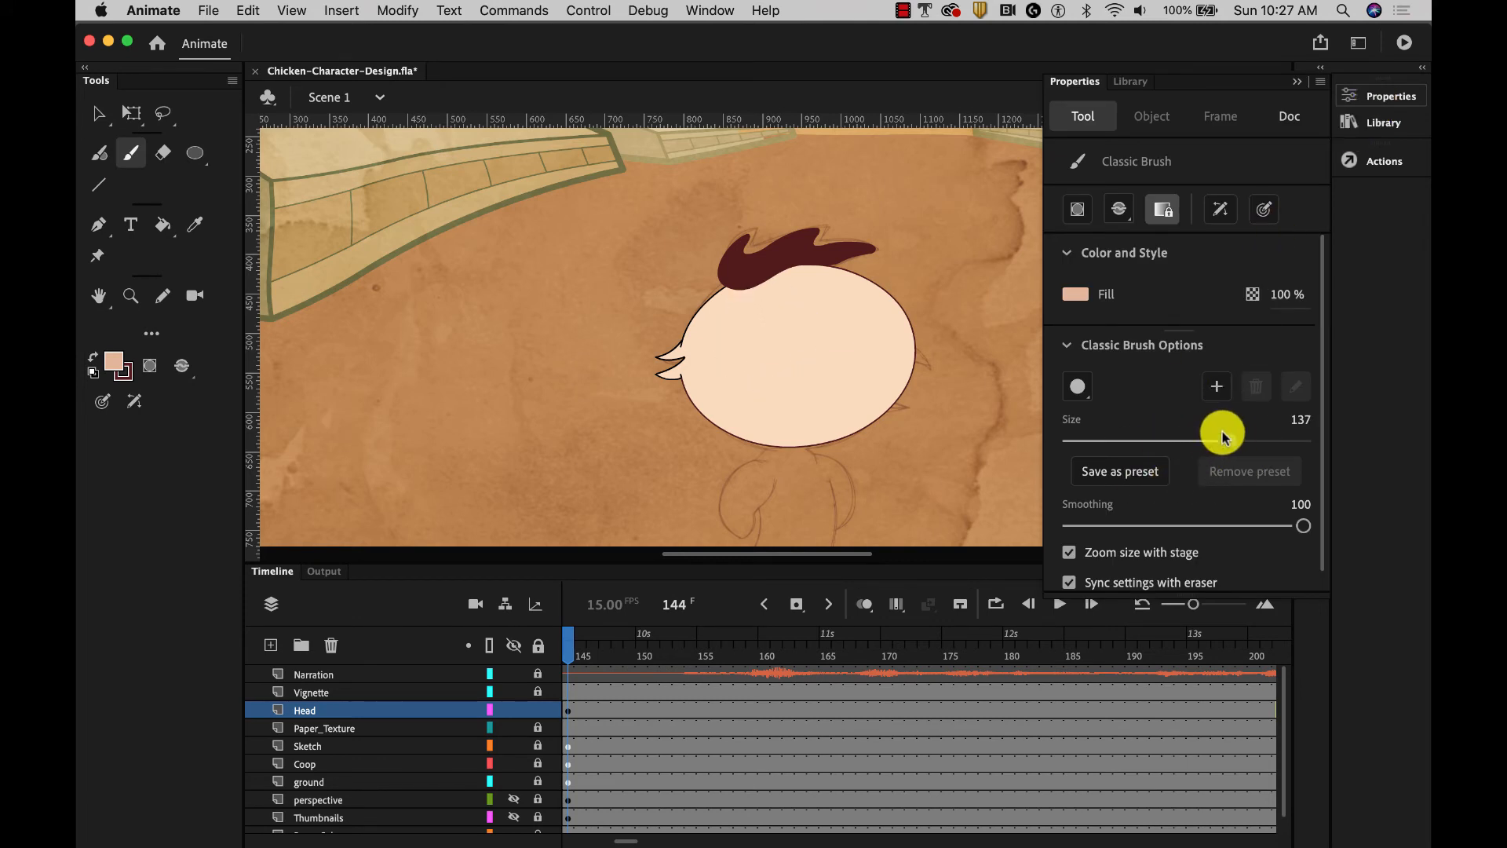
{"action": "left_click", "coordinate": [1307, 96]}
{"action": "left_click", "coordinate": [1024, 79]}
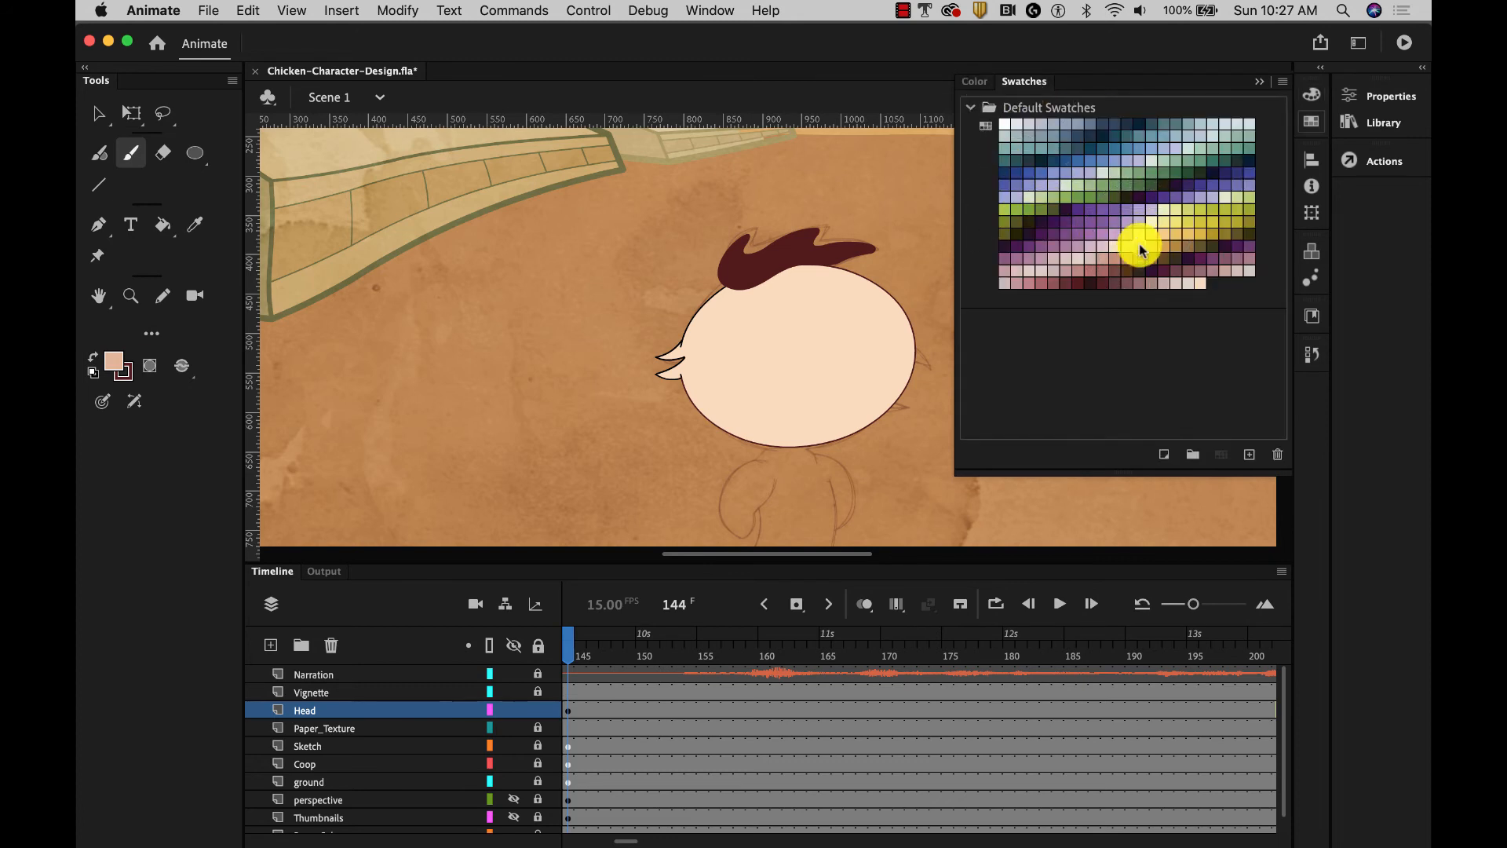
{"action": "left_click", "coordinate": [1259, 83]}
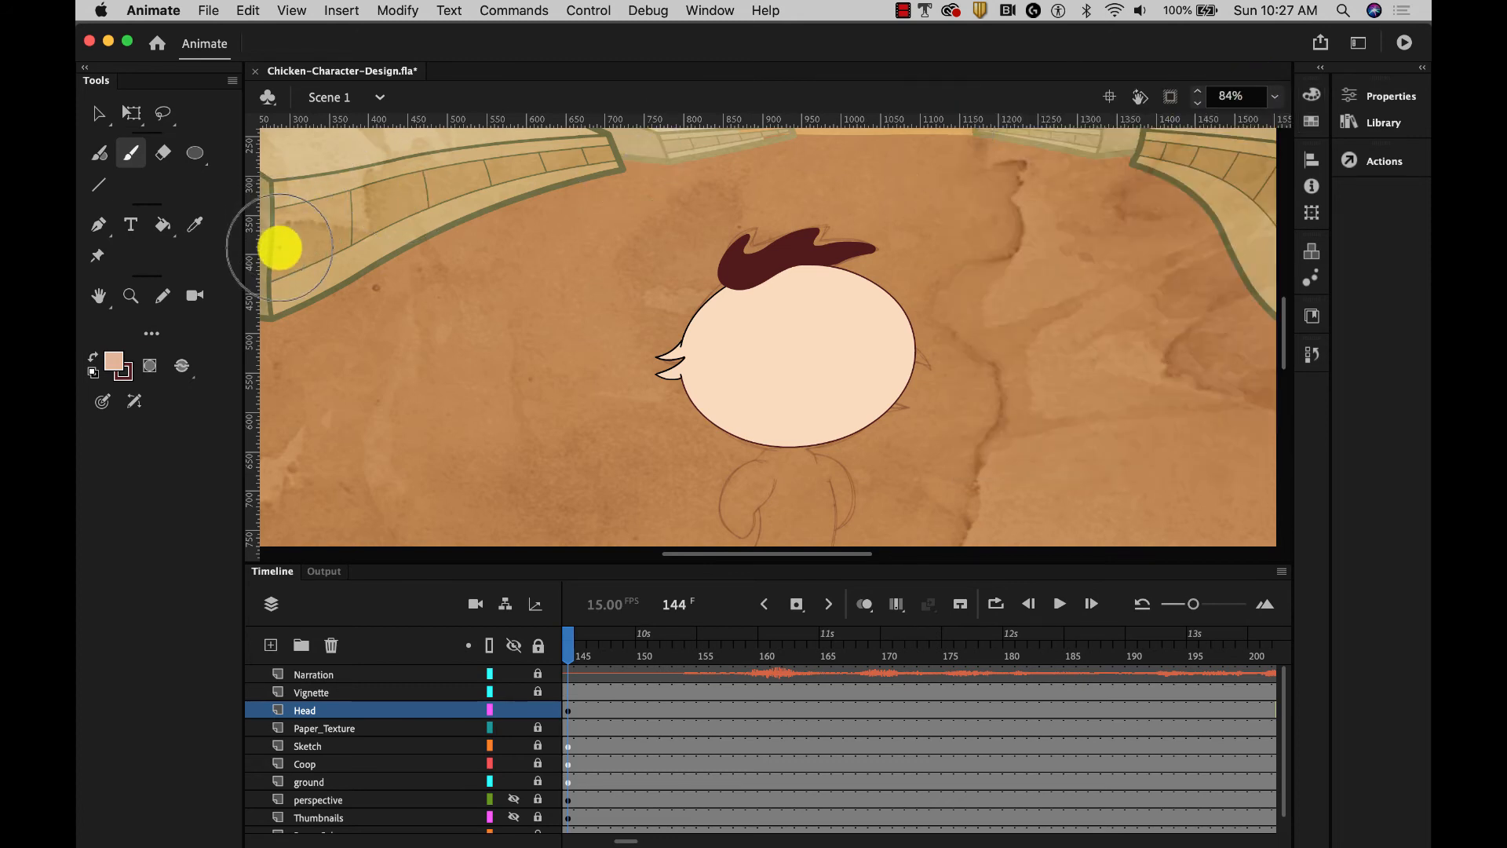
Select the head's fill and paint a darker peach shadow across its lower-left area with the Classic Brush in Paint Selection mode.
{"action": "left_click", "coordinate": [99, 114]}
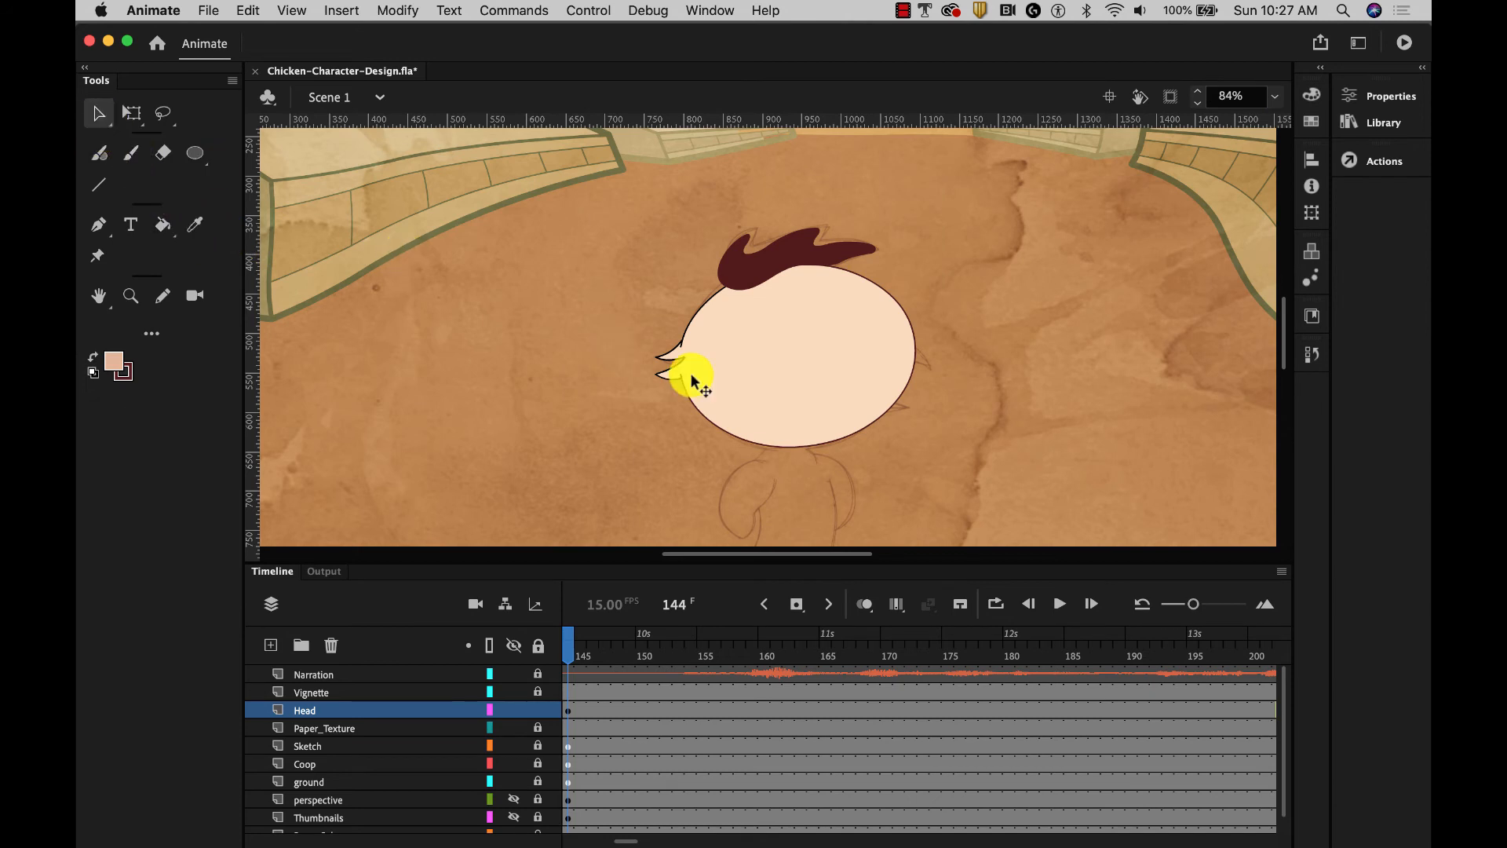
{"action": "left_click", "coordinate": [716, 381]}
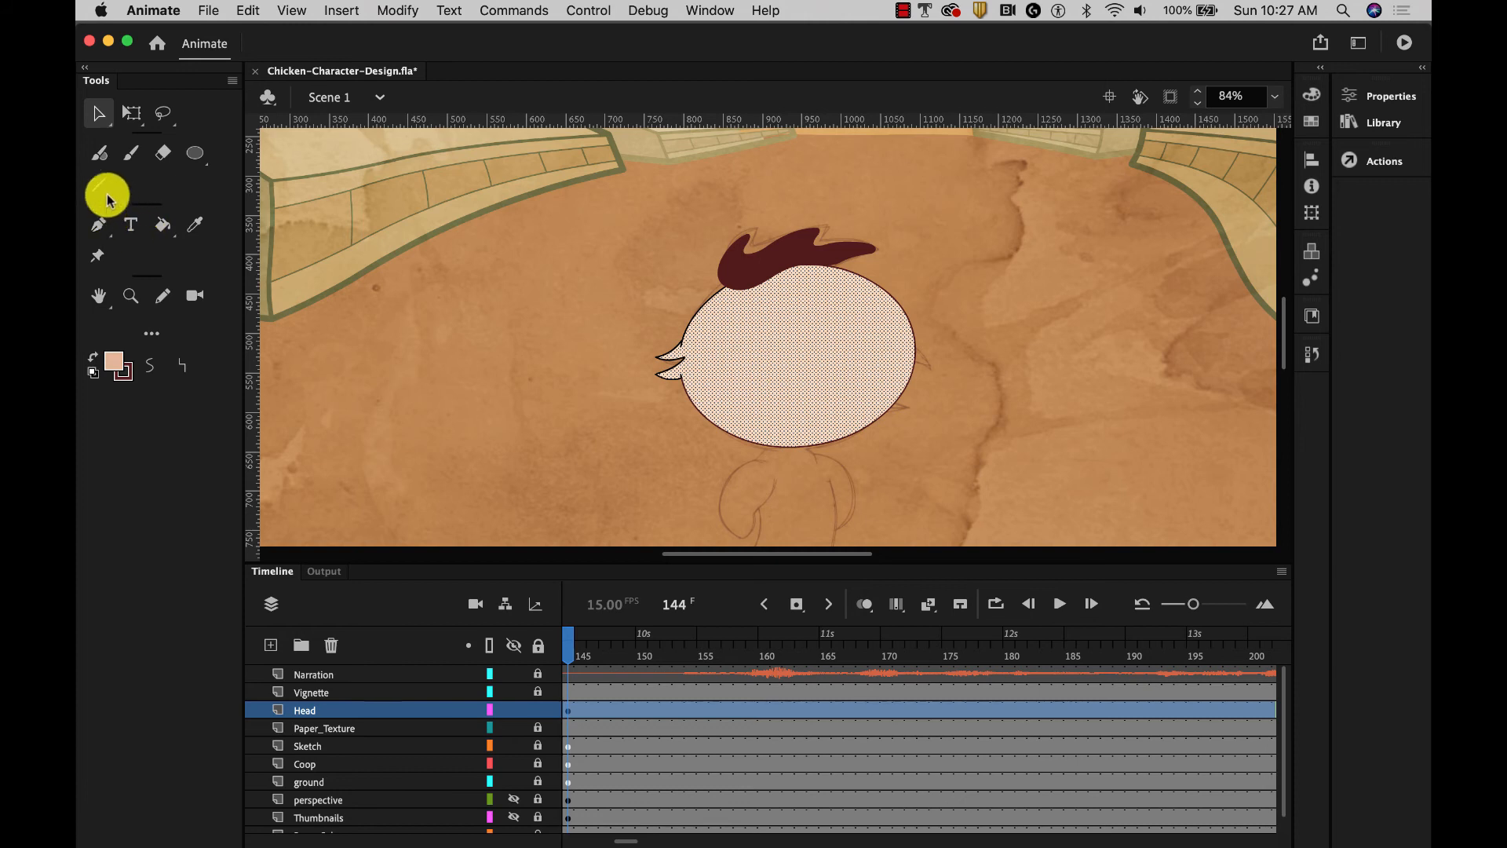
{"action": "left_click", "coordinate": [128, 154]}
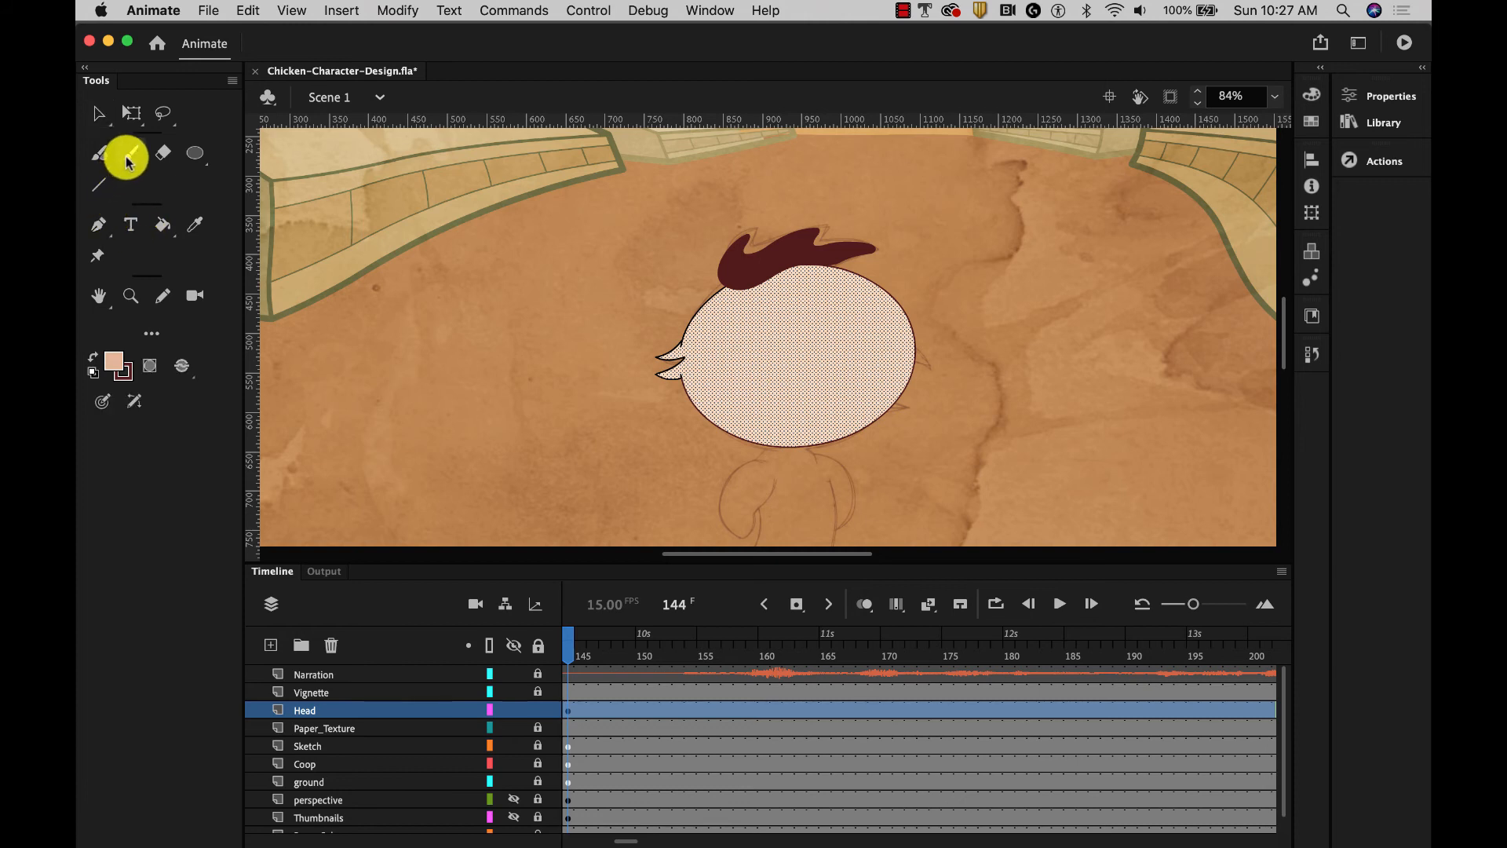
{"action": "left_click", "coordinate": [179, 368]}
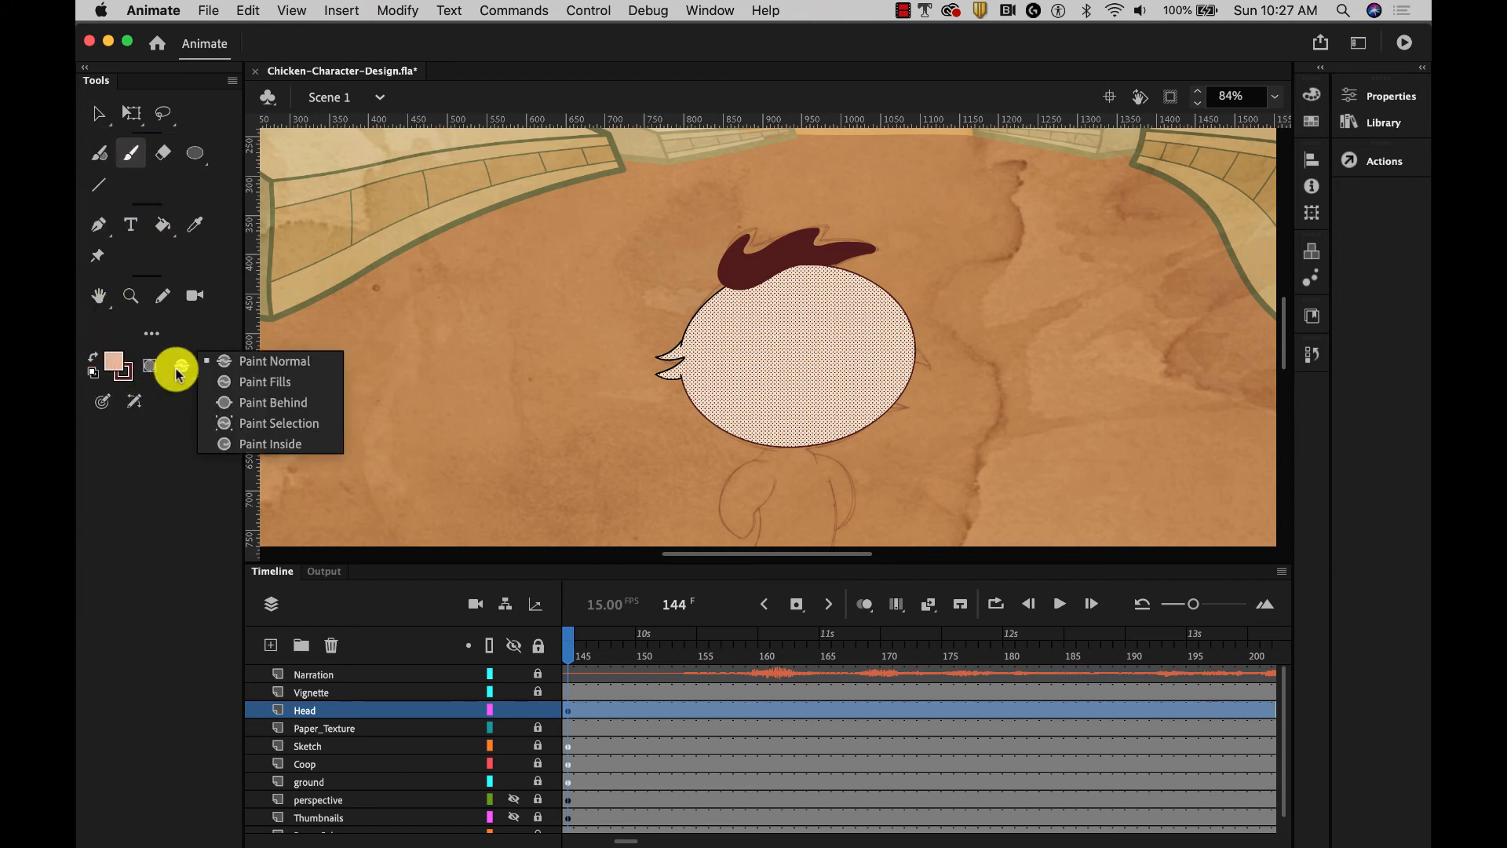
{"action": "left_click", "coordinate": [277, 426]}
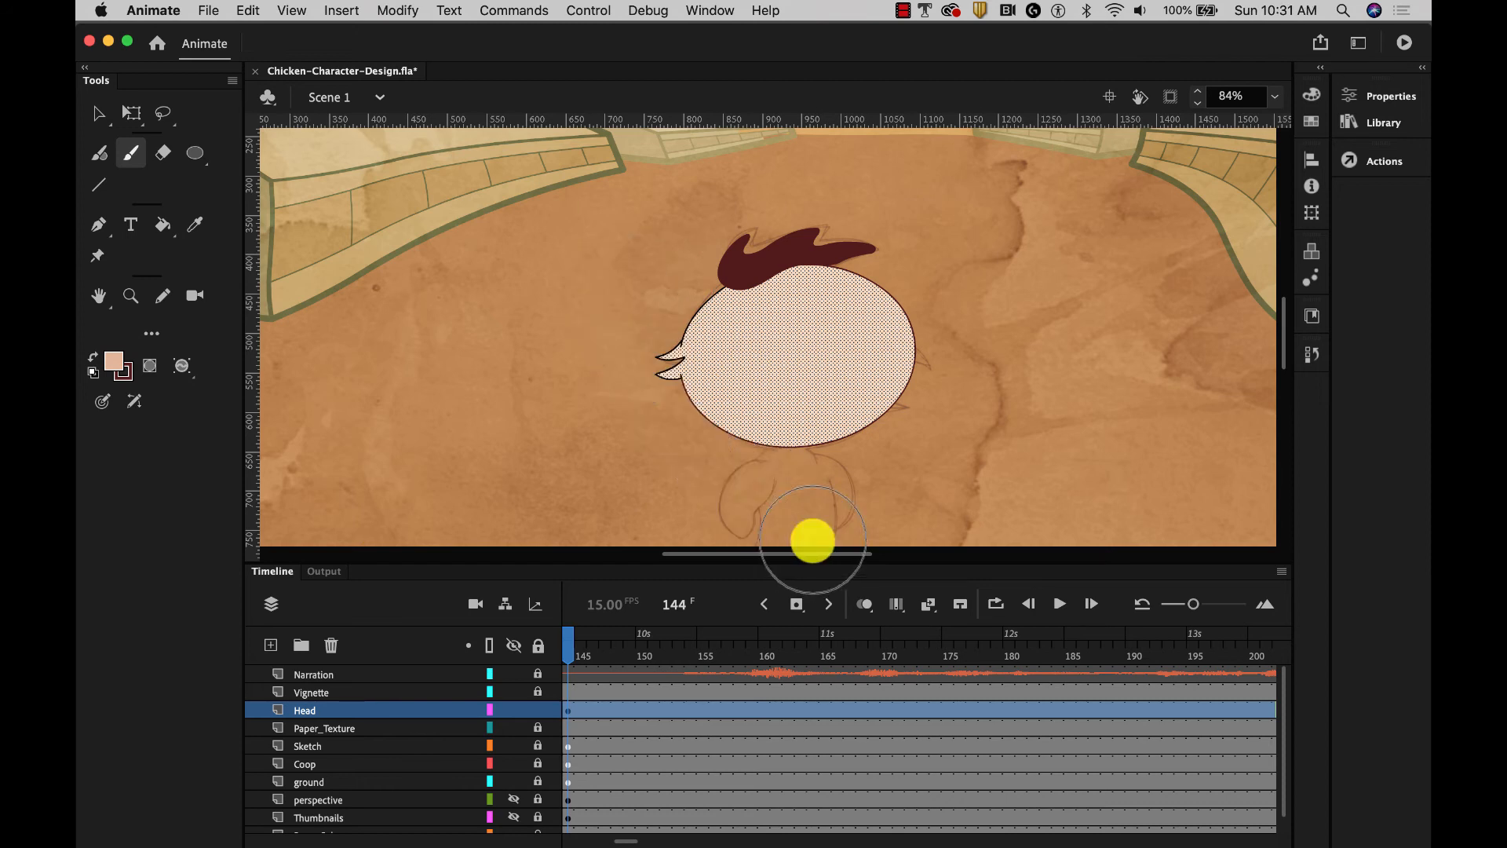
{"action": "left_click_drag", "start_coordinate": [811, 539], "coordinate": [643, 430]}
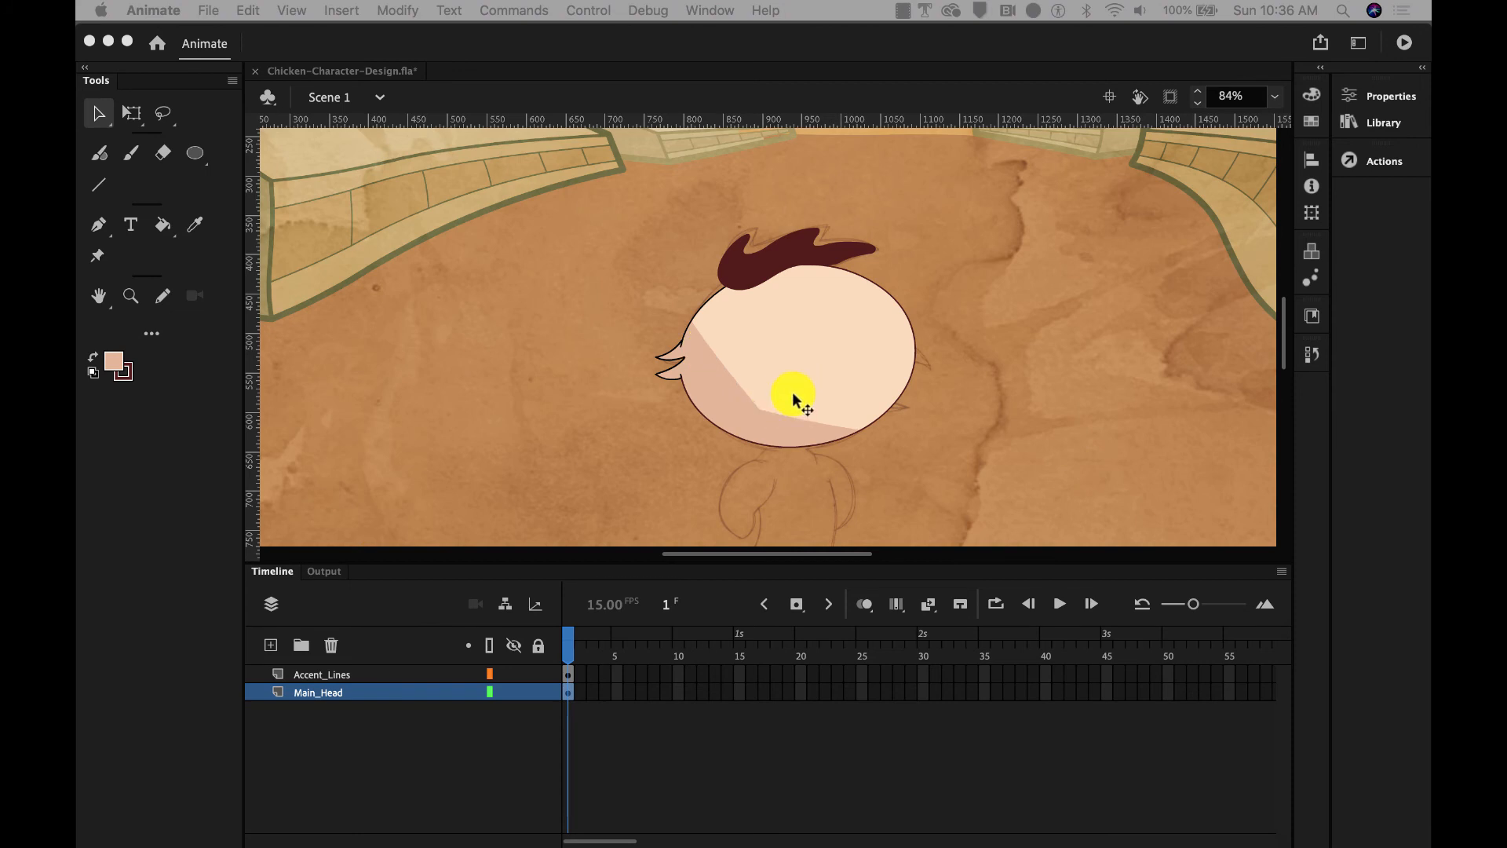
Reshape the shadow's inner edge with the Subselection tool into a slim, smooth crescent following the head's lower-left outline.
{"action": "left_click", "coordinate": [99, 113]}
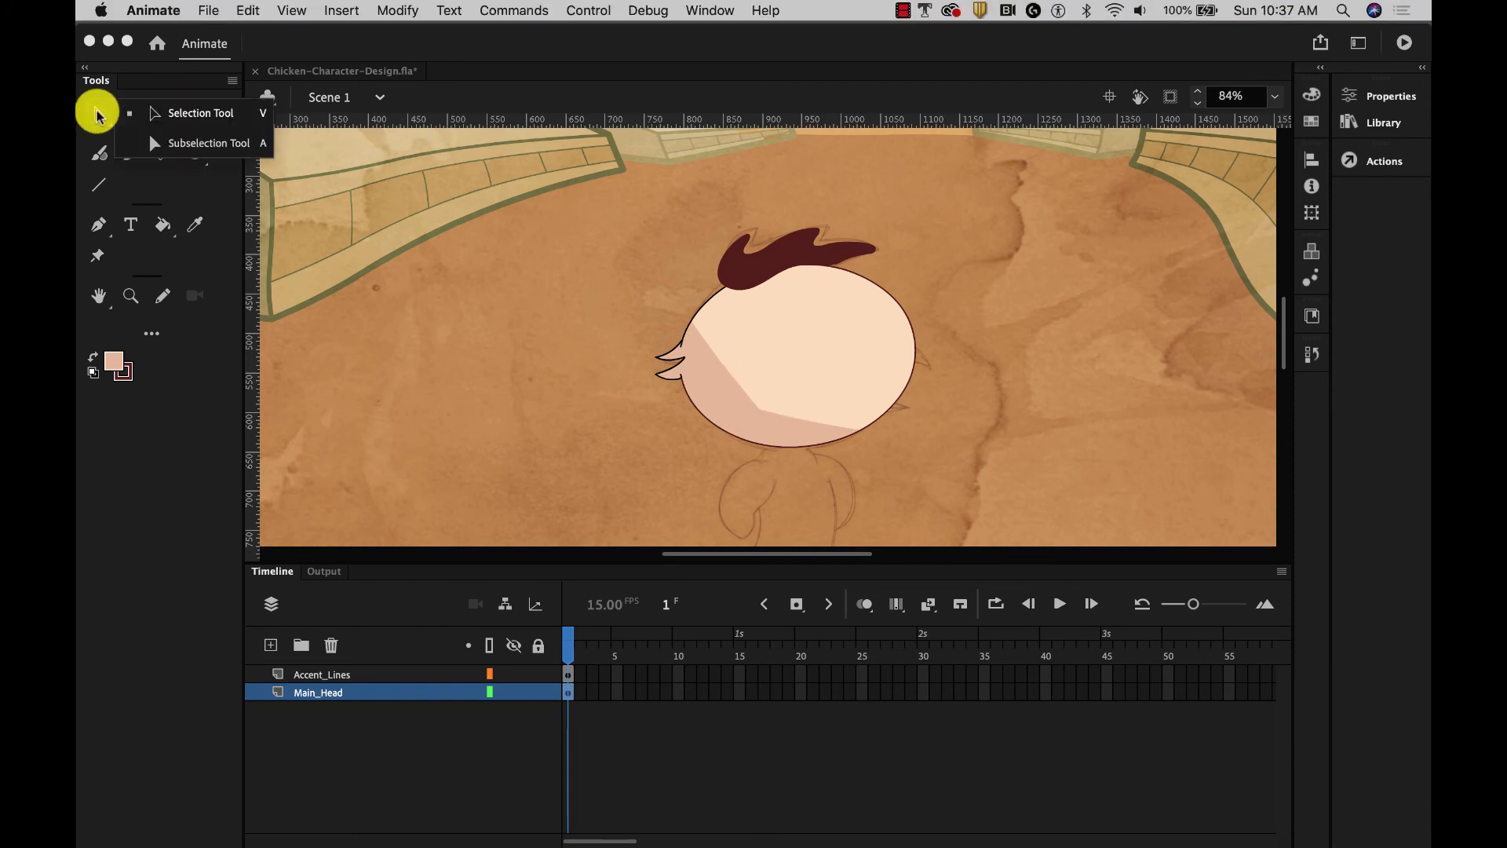
{"action": "left_click", "coordinate": [191, 147]}
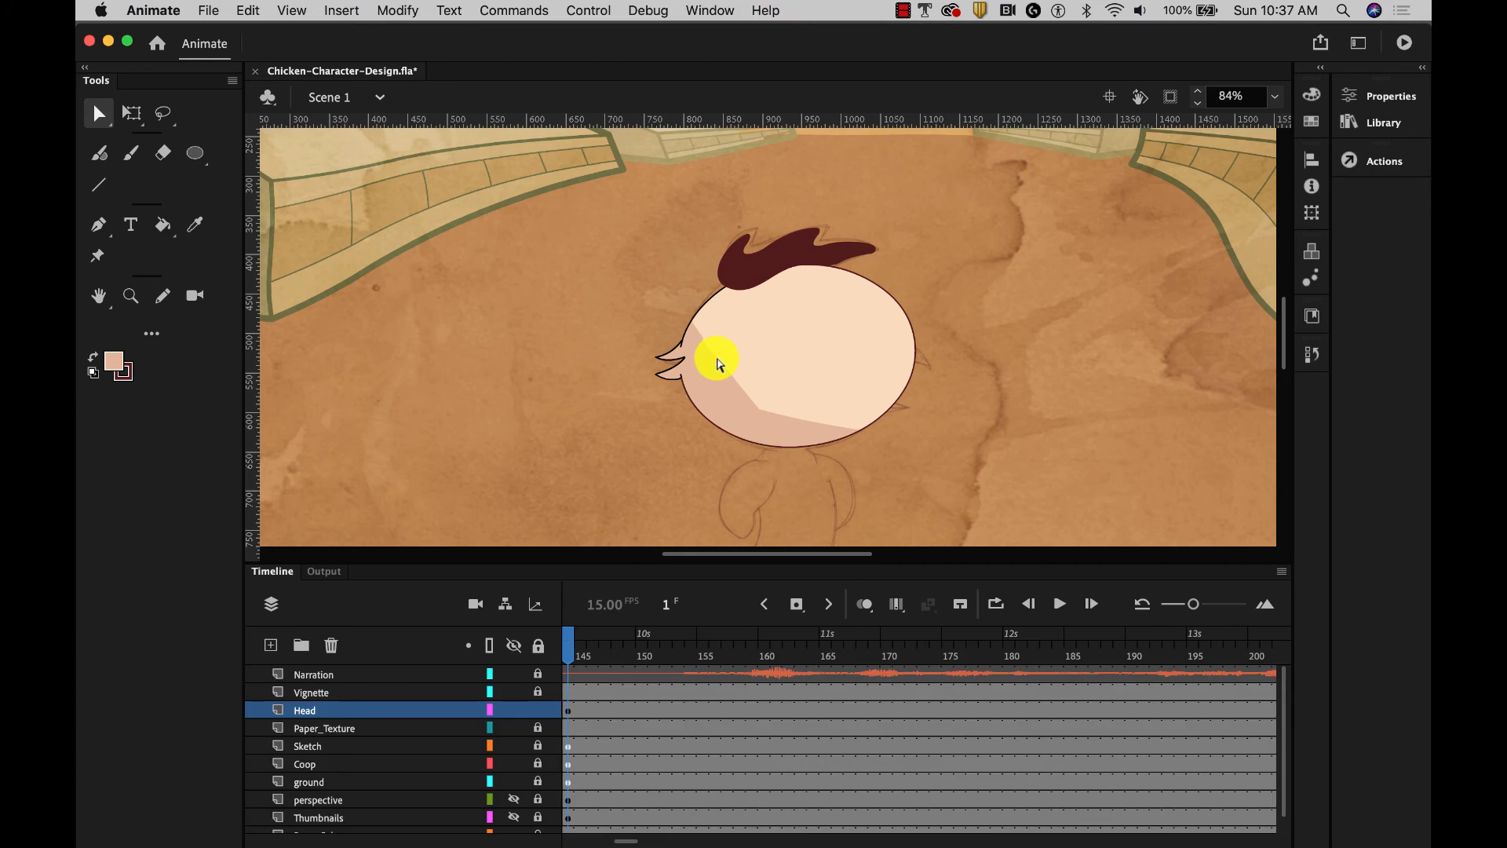
{"action": "left_click", "coordinate": [709, 355]}
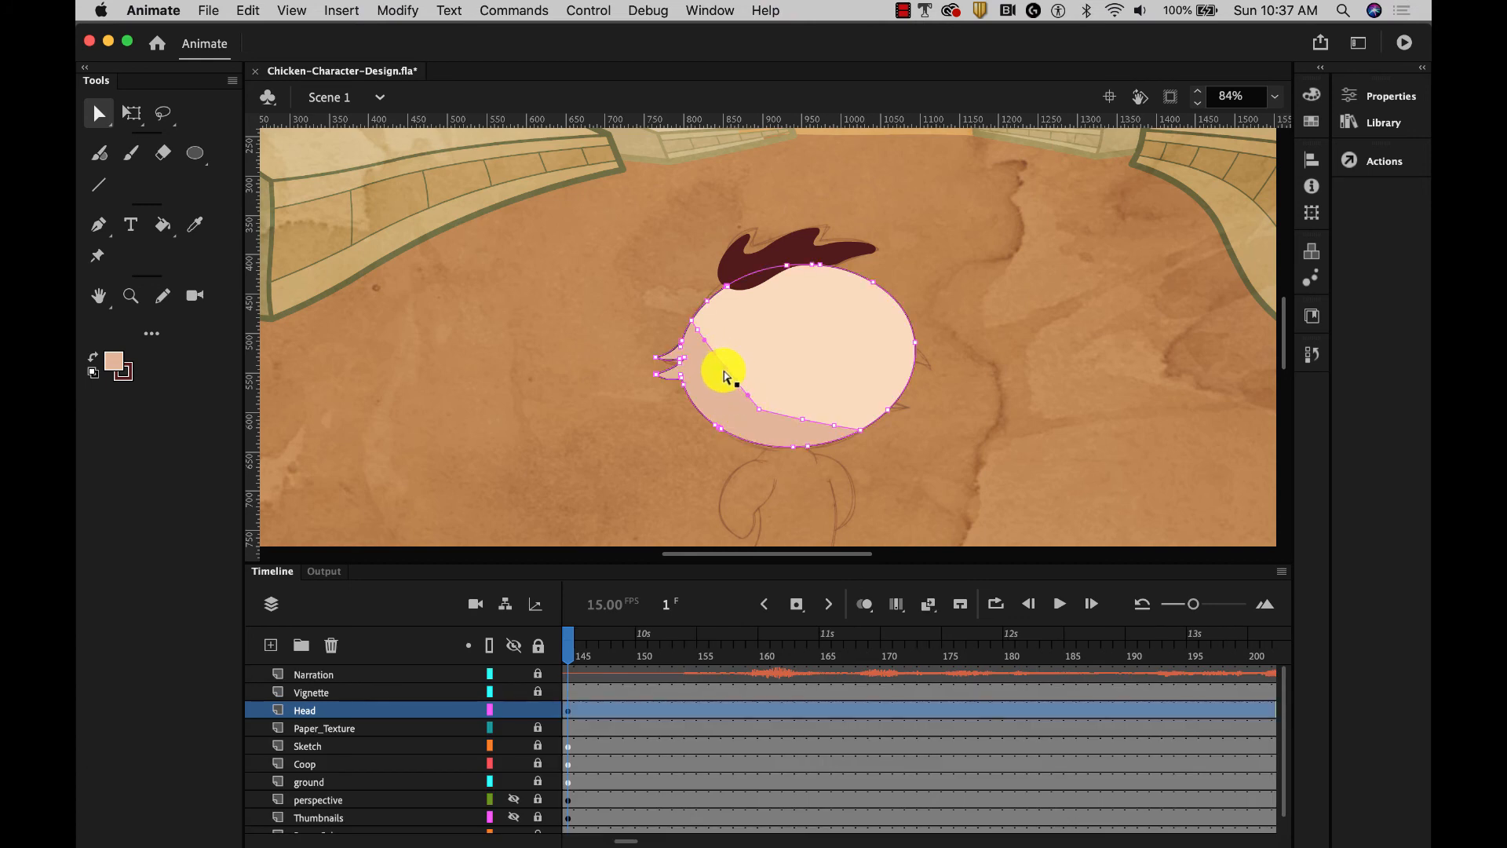
{"action": "left_click_drag", "start_coordinate": [724, 376], "coordinate": [701, 338]}
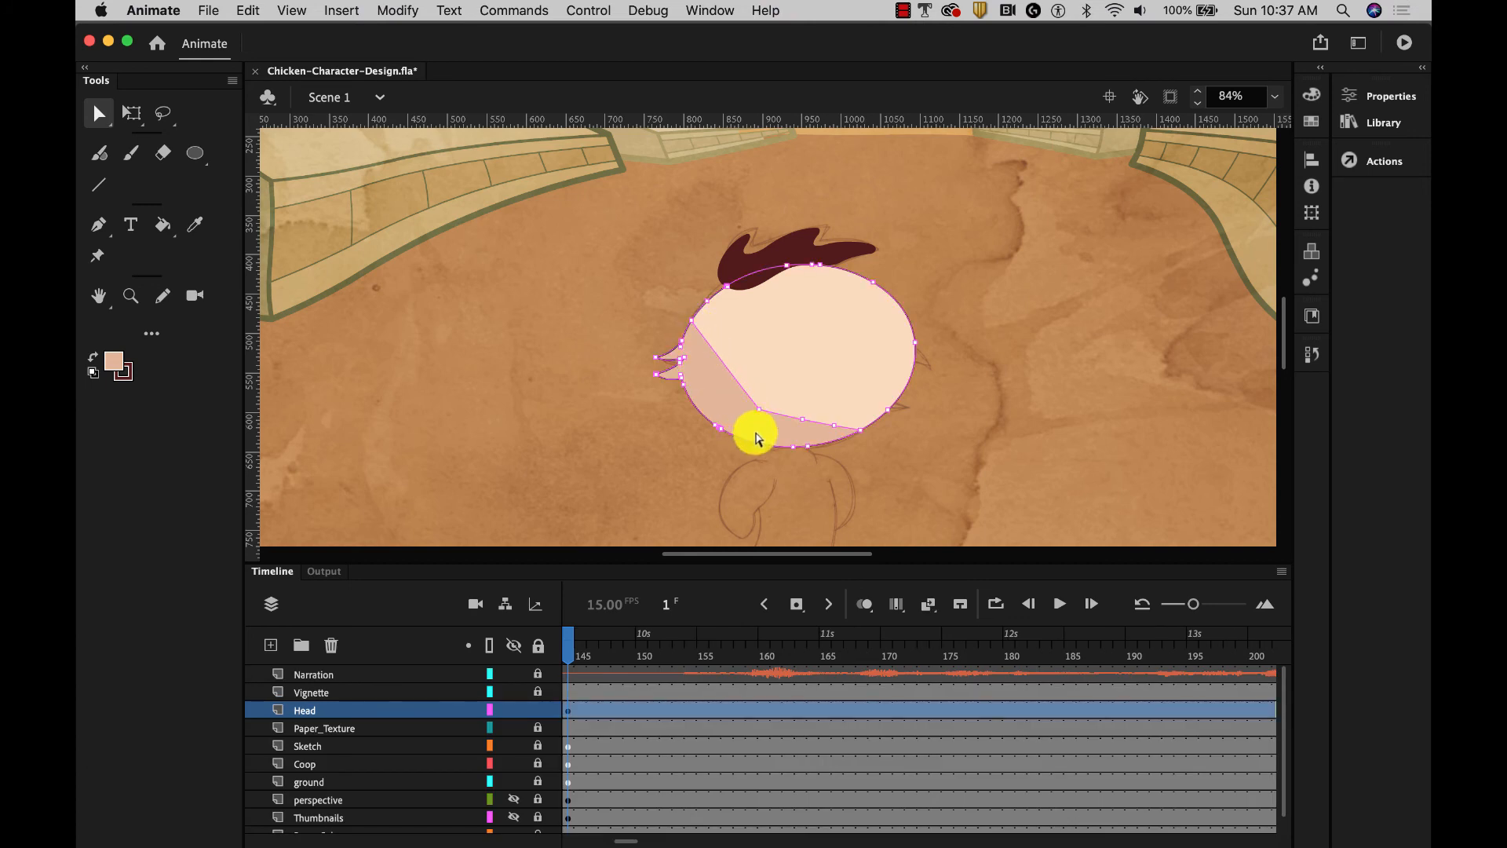
{"action": "left_click_drag", "start_coordinate": [807, 428], "coordinate": [671, 385]}
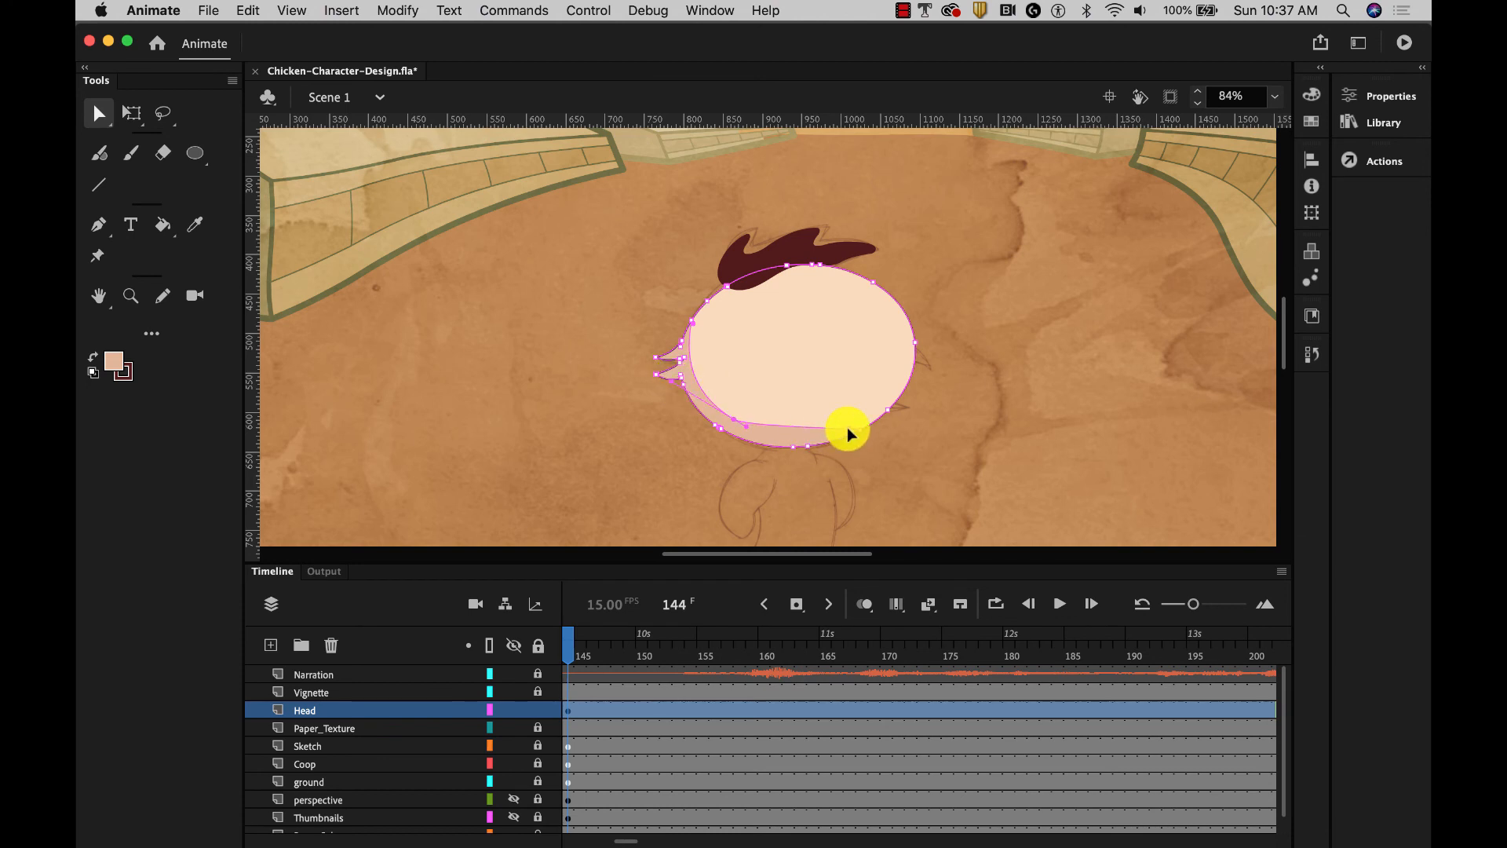
{"action": "left_click_drag", "start_coordinate": [839, 430], "coordinate": [801, 436]}
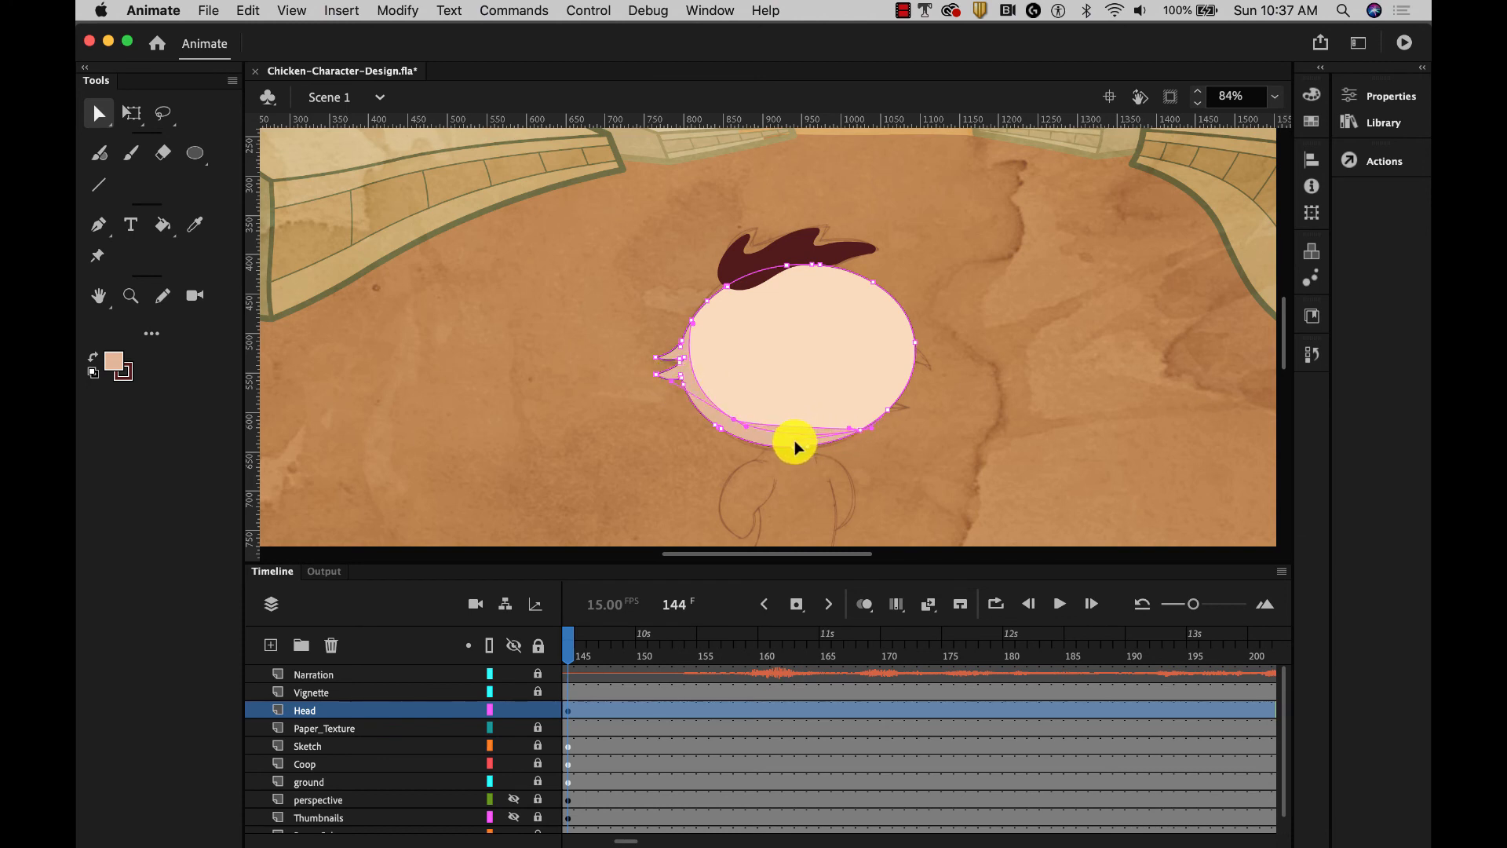
{"action": "left_click", "coordinate": [986, 440]}
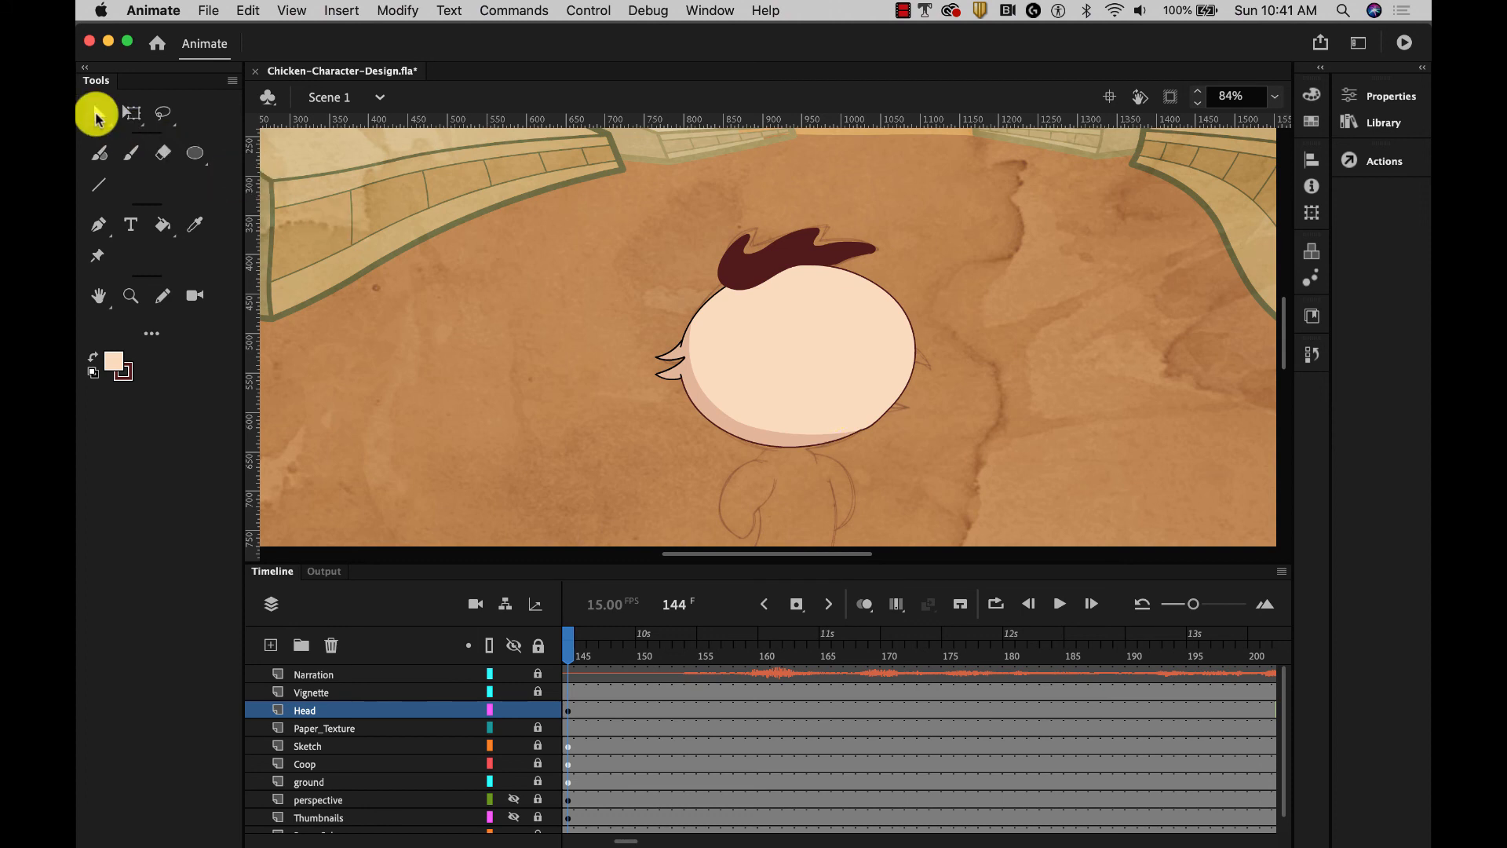
Select all the head artwork, including hair and feathers, and convert it to a Graphic symbol named Head.
{"action": "left_click", "coordinate": [96, 115]}
{"action": "left_click", "coordinate": [162, 111]}
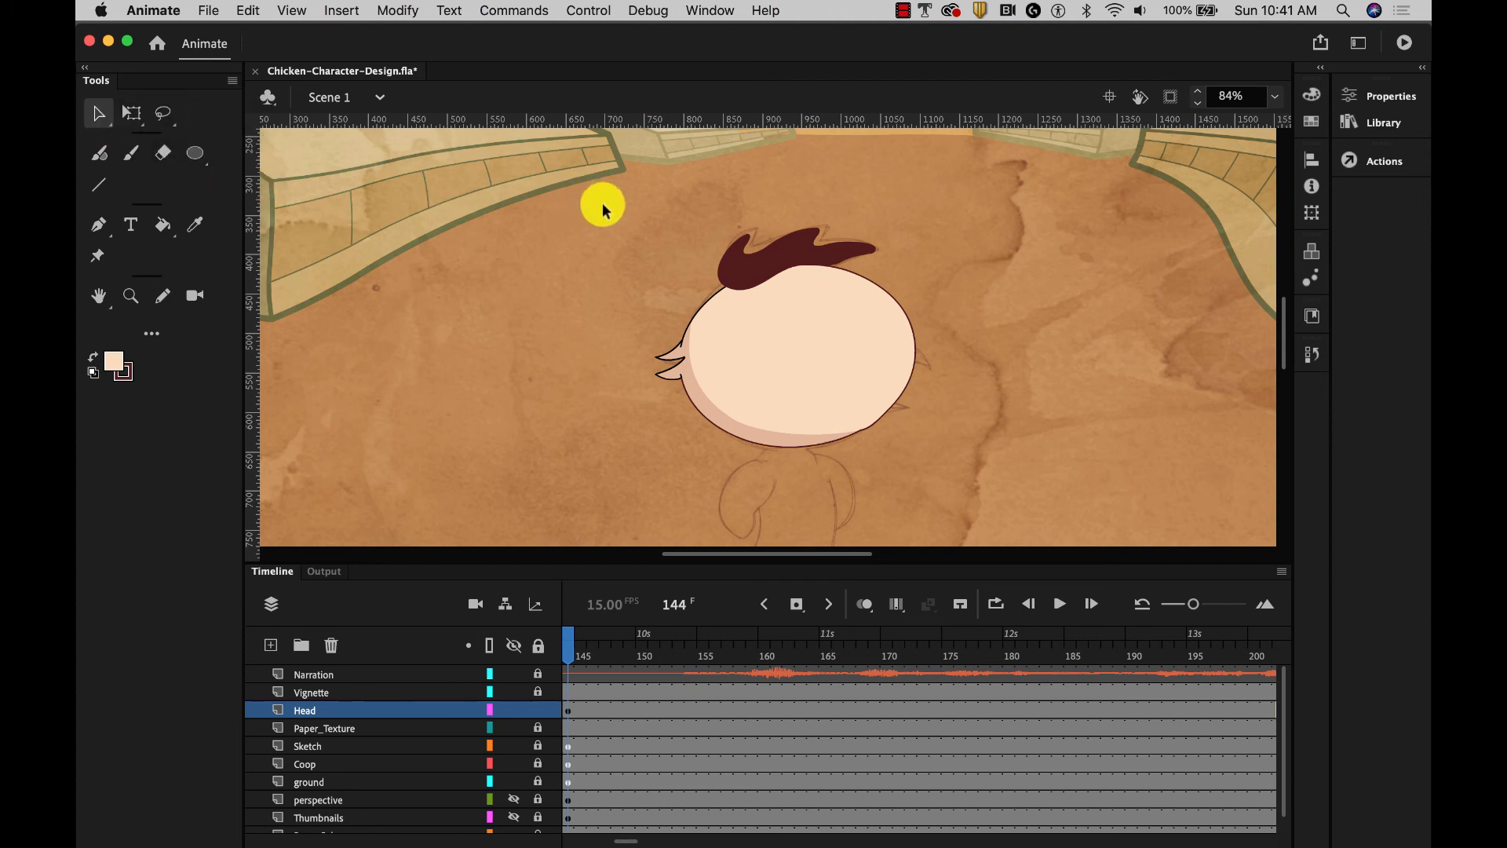
{"action": "mouse_move", "coordinate": [603, 208]}
{"action": "left_mouse_down"}
{"action": "mouse_move", "coordinate": [993, 498]}
{"action": "mouse_move", "coordinate": [986, 481]}
{"action": "left_mouse_up"}
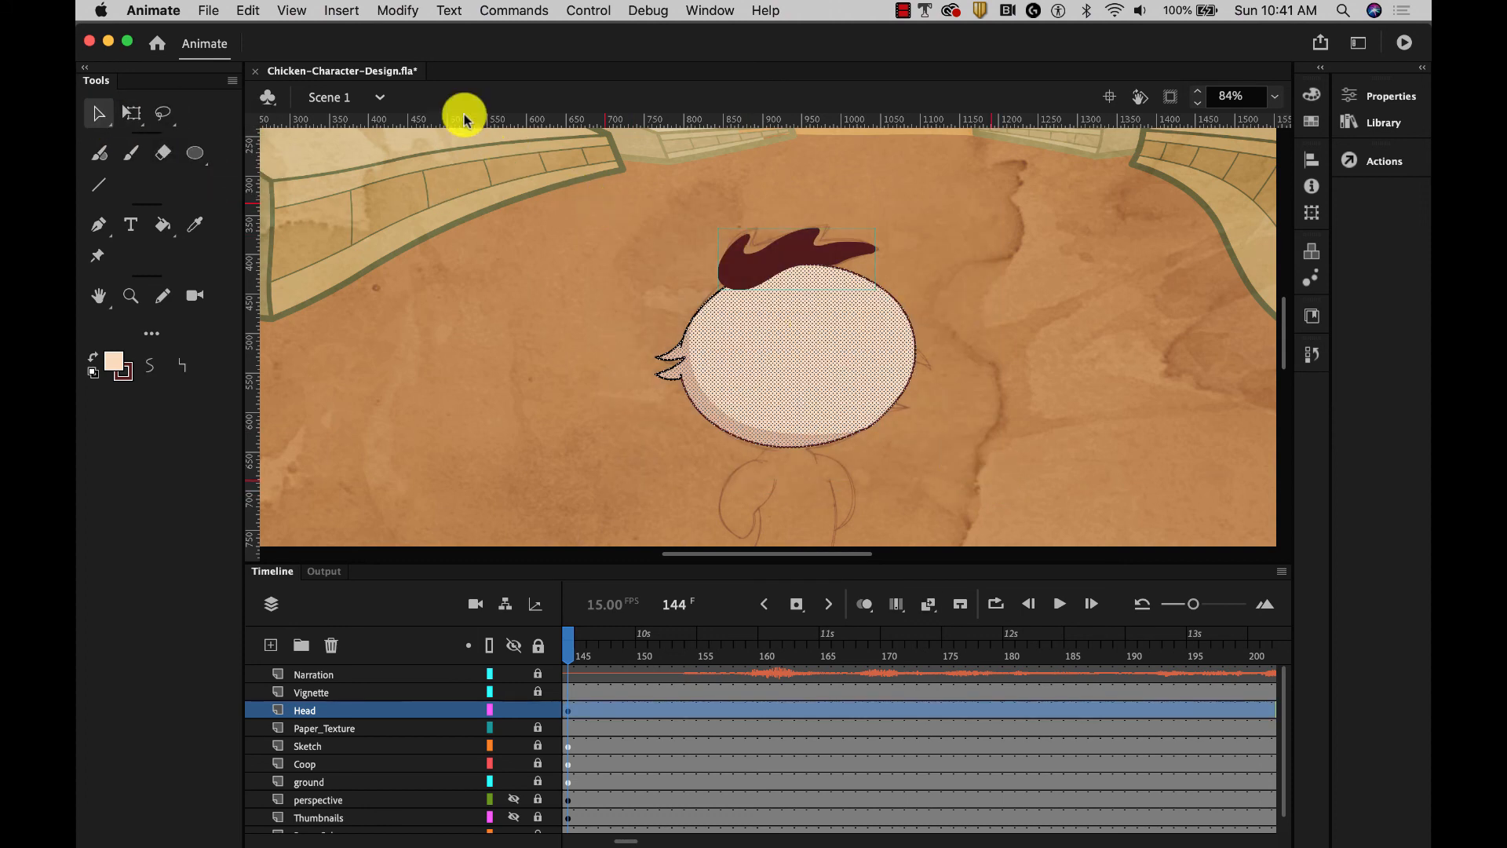
{"action": "left_click", "coordinate": [400, 12]}
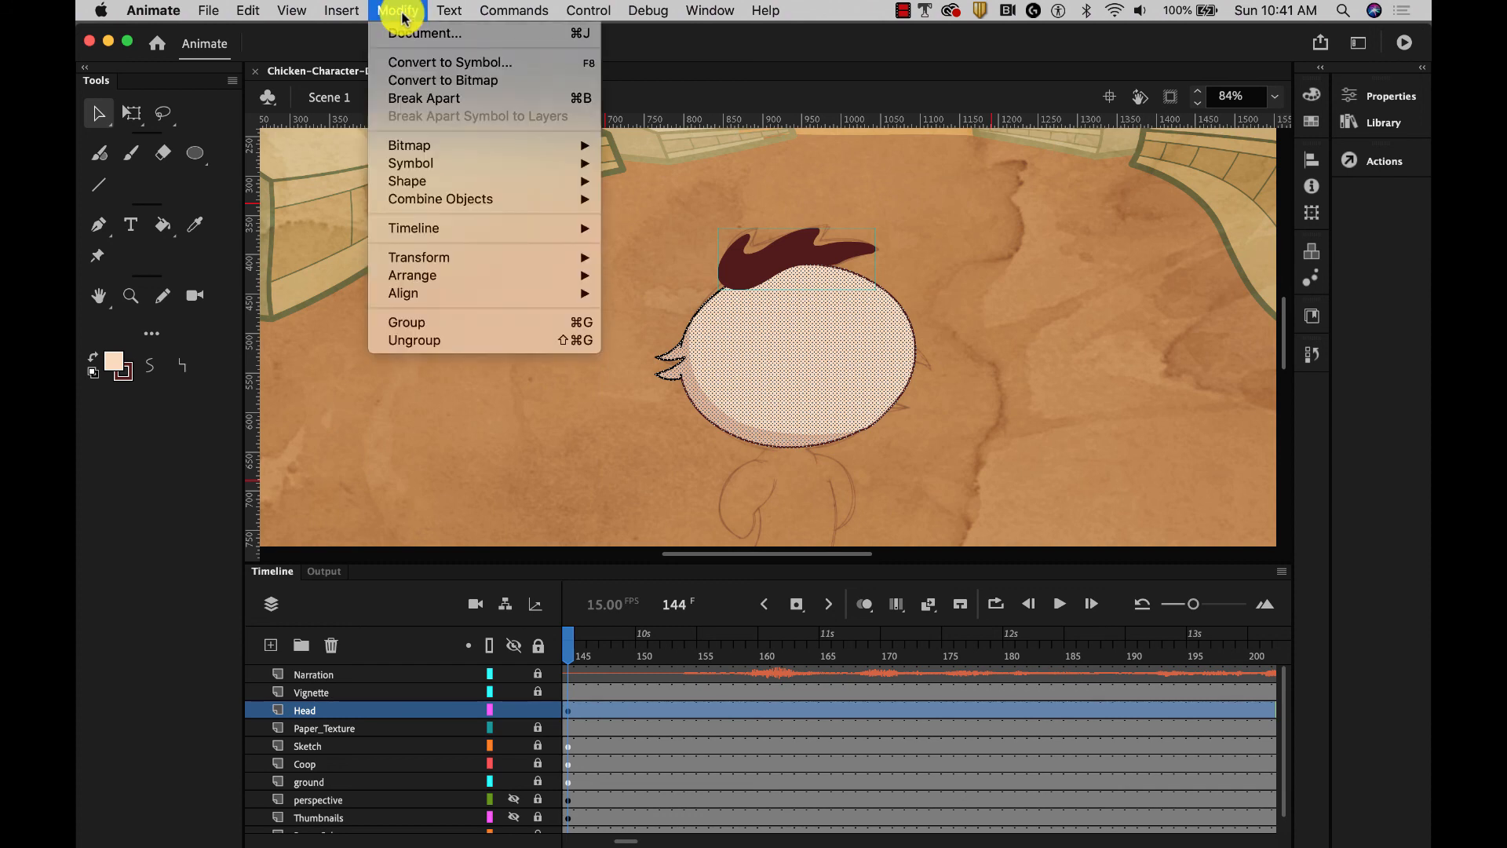
{"action": "left_click", "coordinate": [424, 62]}
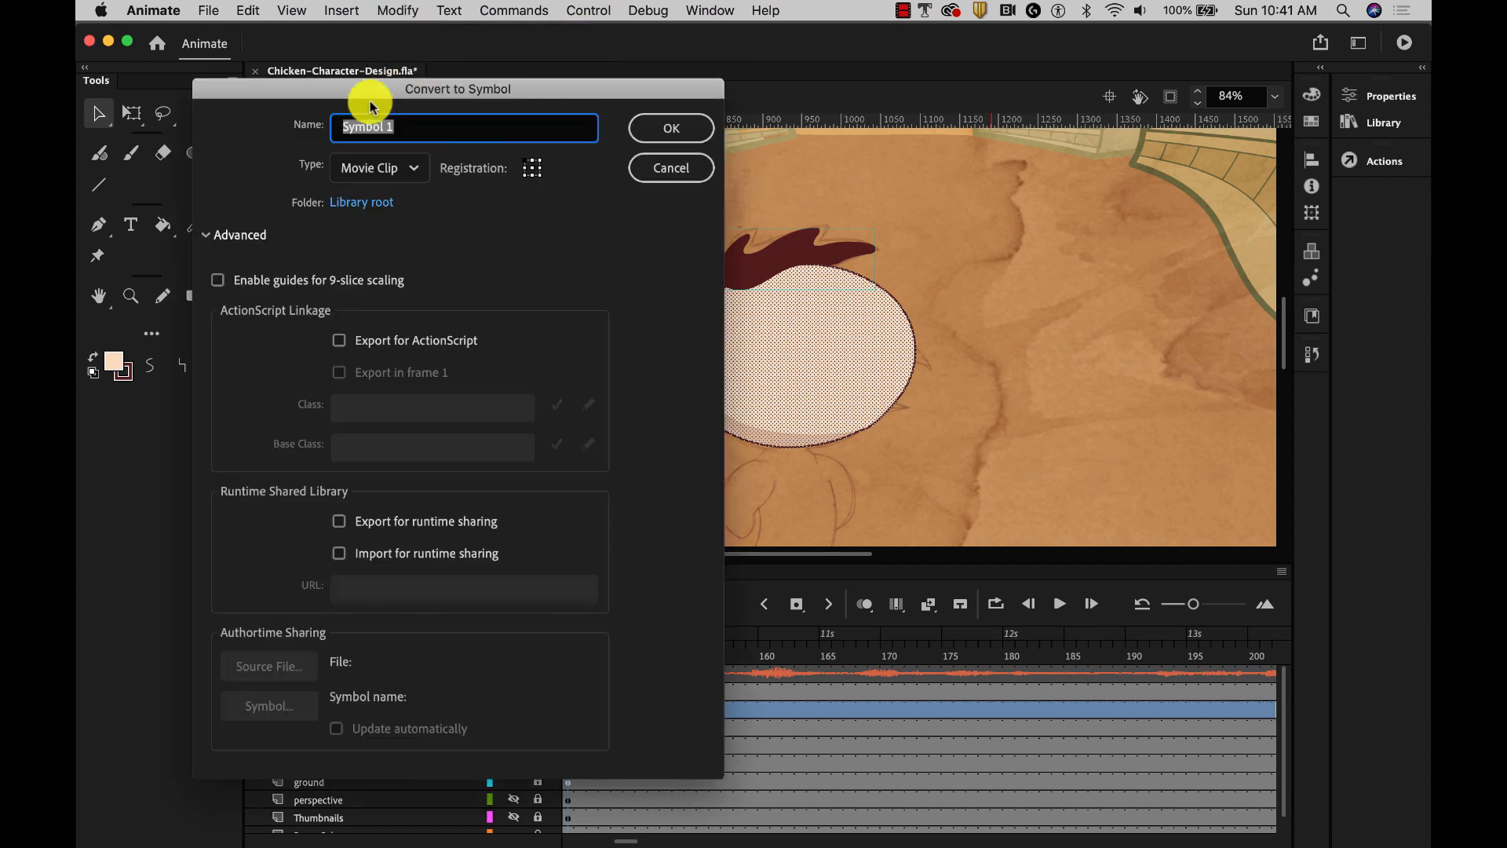
{"action": "left_click", "coordinate": [357, 168]}
{"action": "left_click", "coordinate": [357, 259]}
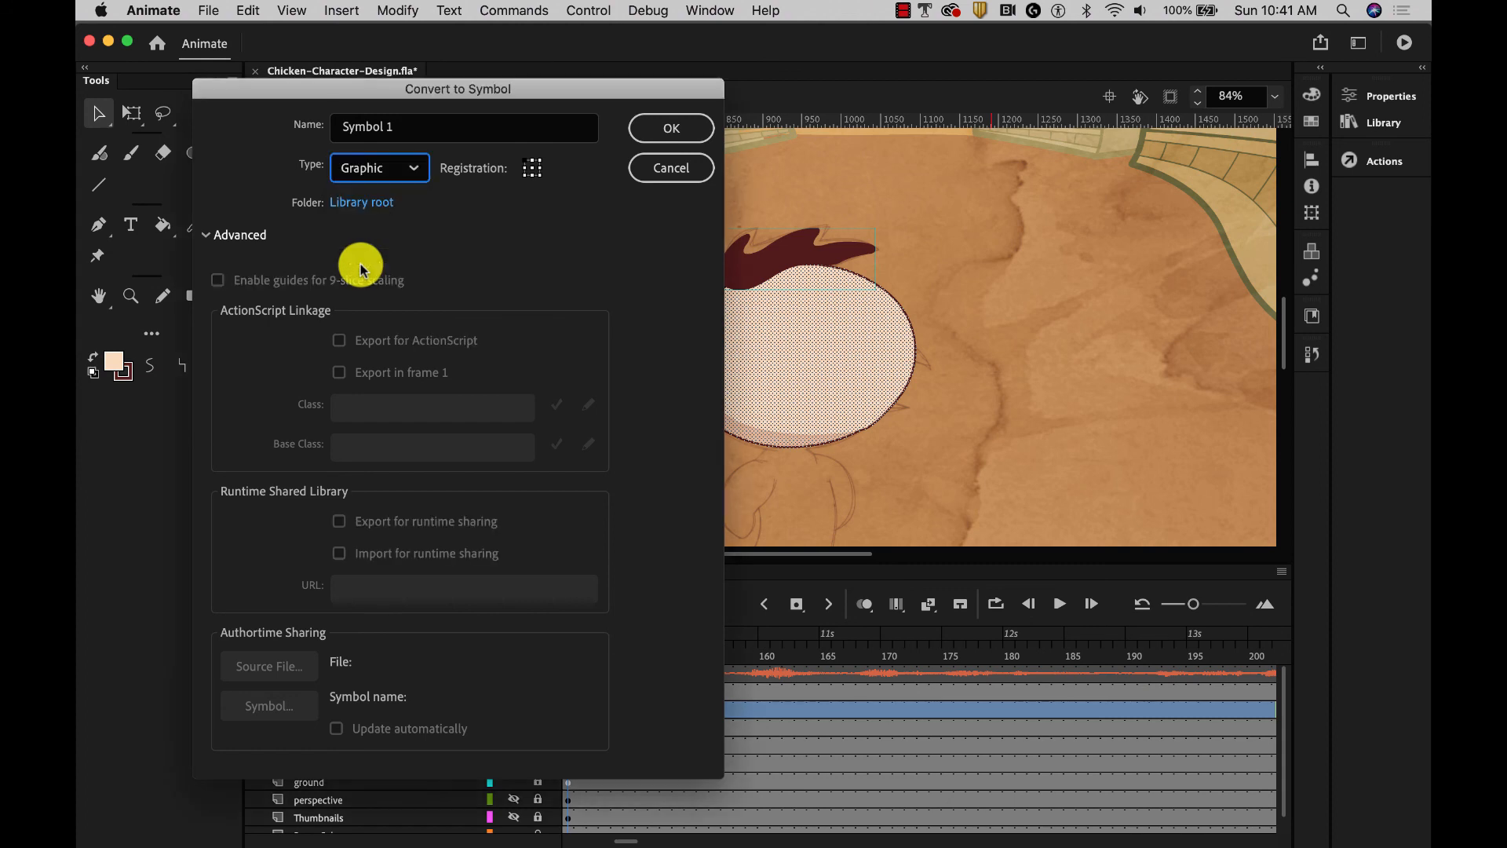
{"action": "triple_click", "coordinate": [350, 125]}
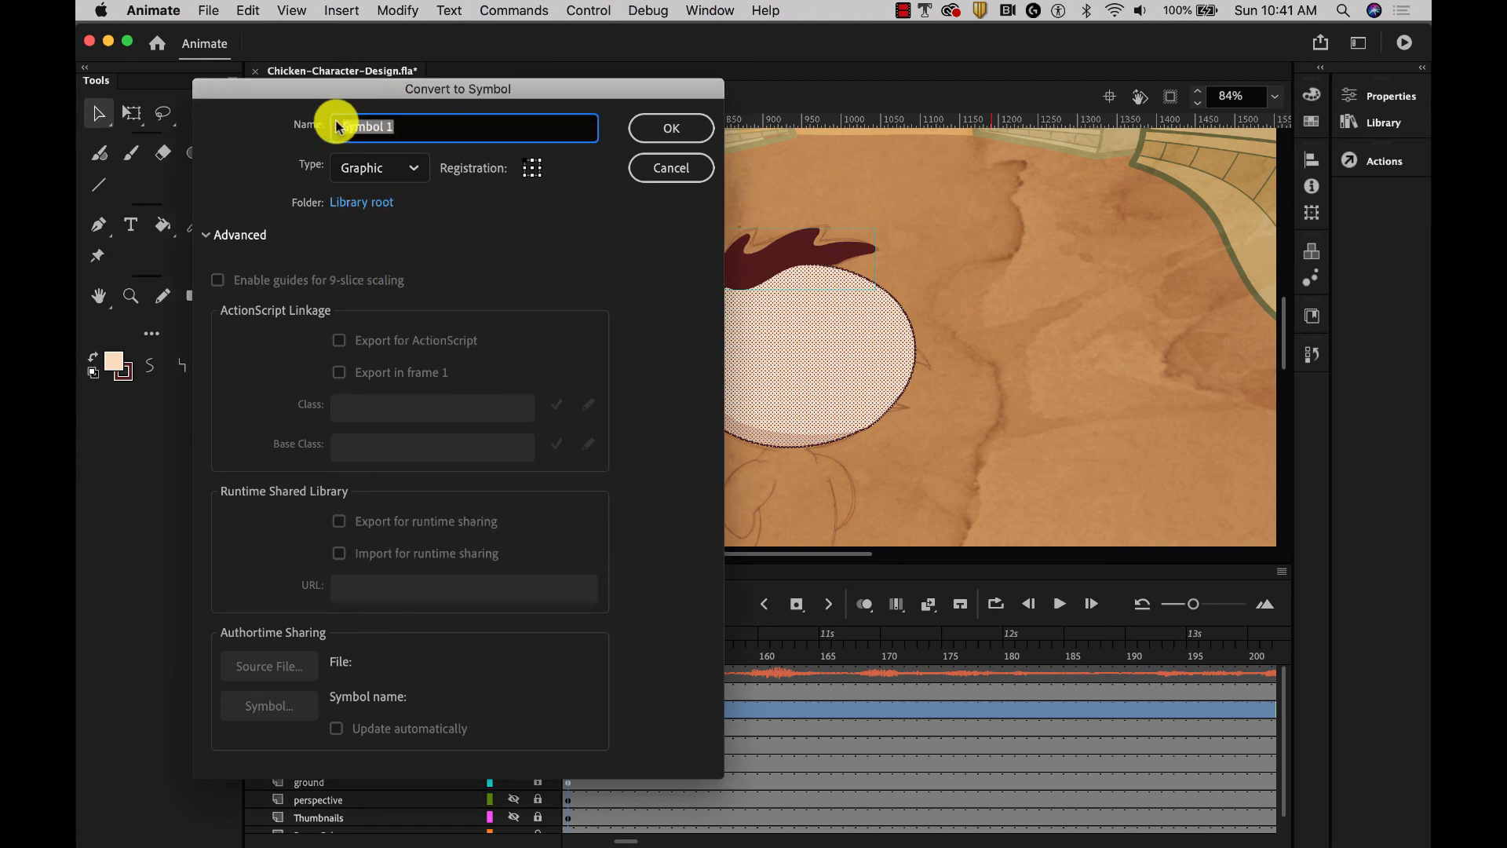
{"action": "type", "text": "Head"}
{"action": "left_click", "coordinate": [666, 127]}
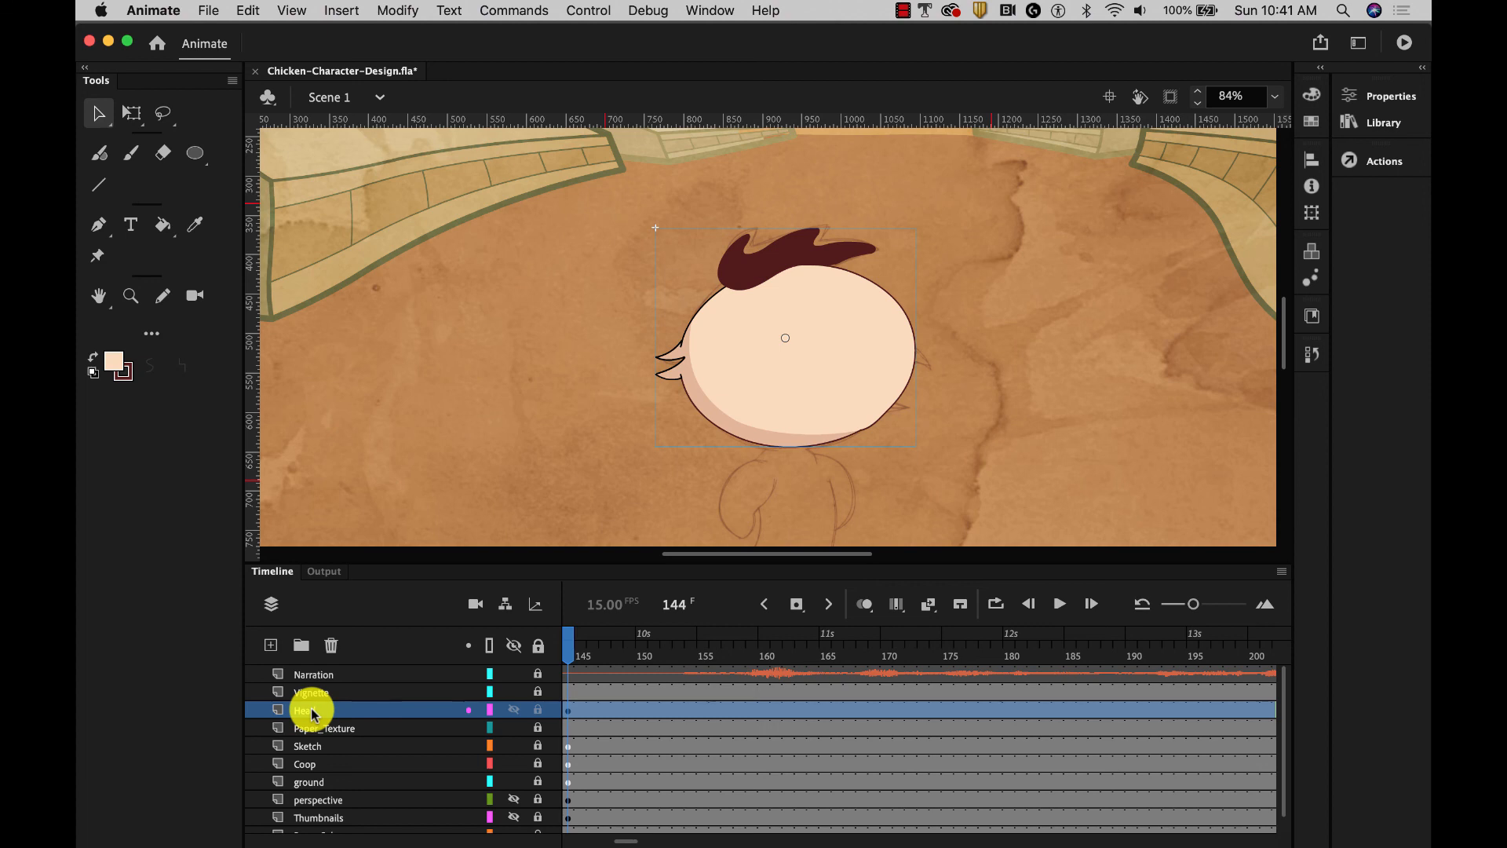
Move the Head symbol's transformation point to the base of the head near the neck and try rotating the head slightly around it.
{"action": "left_click", "coordinate": [131, 114]}
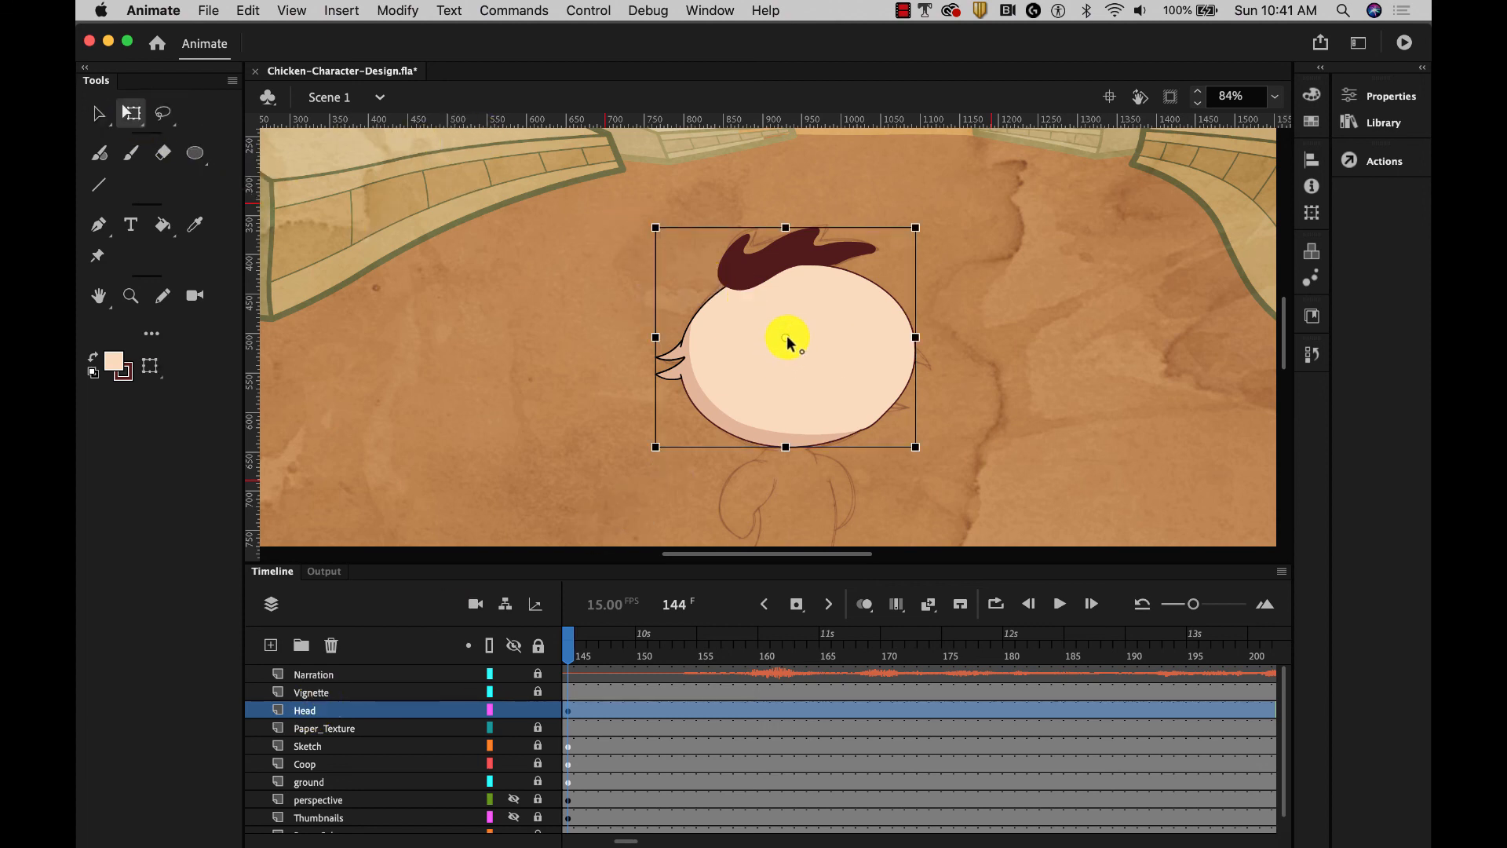
{"action": "left_click_drag", "start_coordinate": [785, 339], "coordinate": [793, 441]}
{"action": "mouse_move", "coordinate": [929, 215]}
{"action": "left_mouse_down"}
{"action": "mouse_move", "coordinate": [972, 259]}
{"action": "mouse_move", "coordinate": [840, 187]}
{"action": "mouse_move", "coordinate": [937, 255]}
{"action": "mouse_move", "coordinate": [838, 185]}
{"action": "mouse_move", "coordinate": [929, 248]}
{"action": "mouse_move", "coordinate": [905, 222]}
{"action": "mouse_move", "coordinate": [927, 239]}
{"action": "mouse_move", "coordinate": [920, 227]}
{"action": "left_mouse_up"}
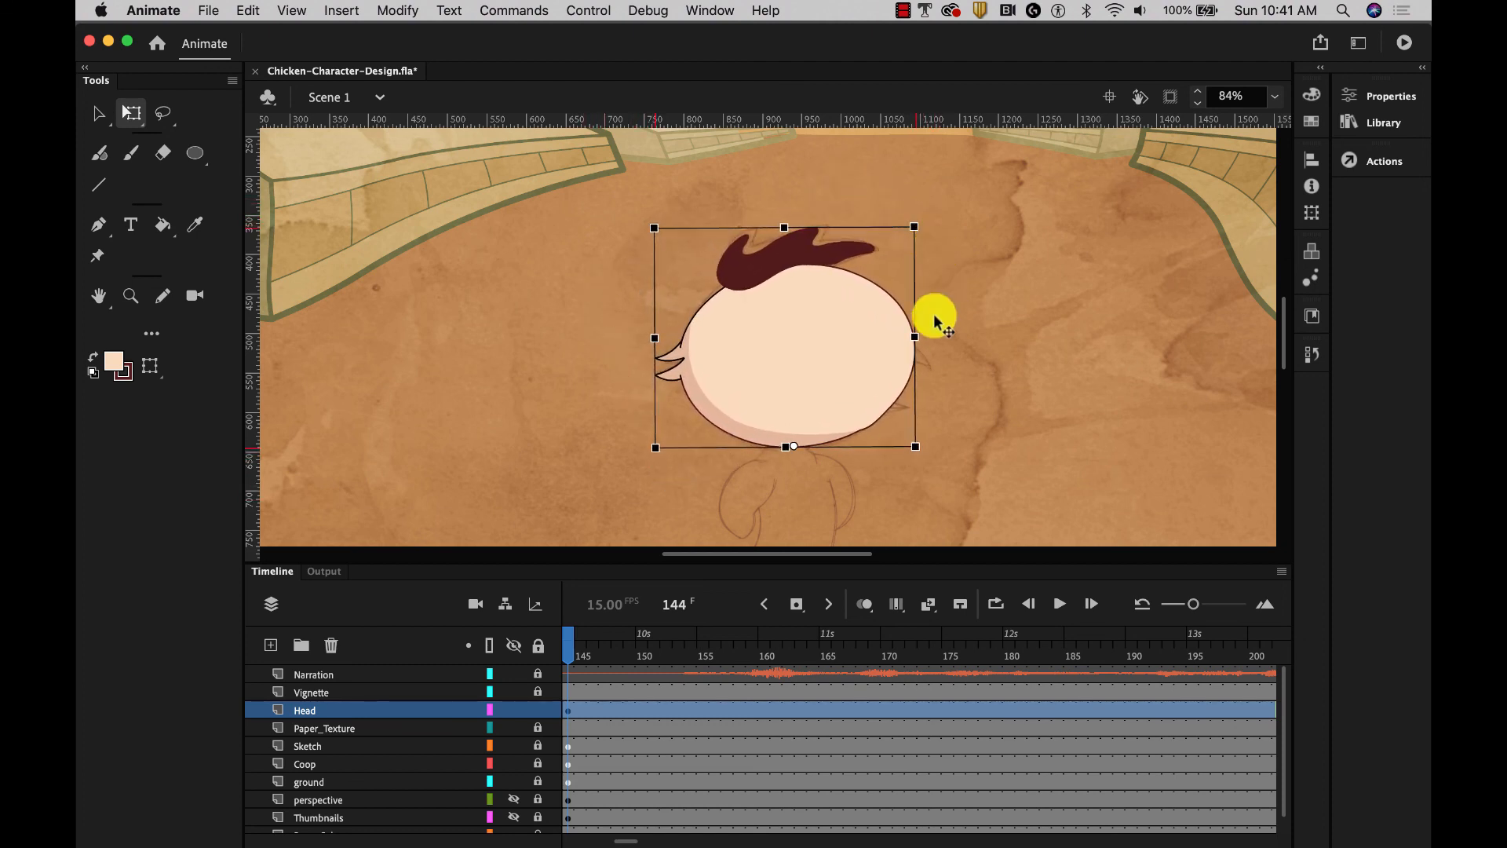